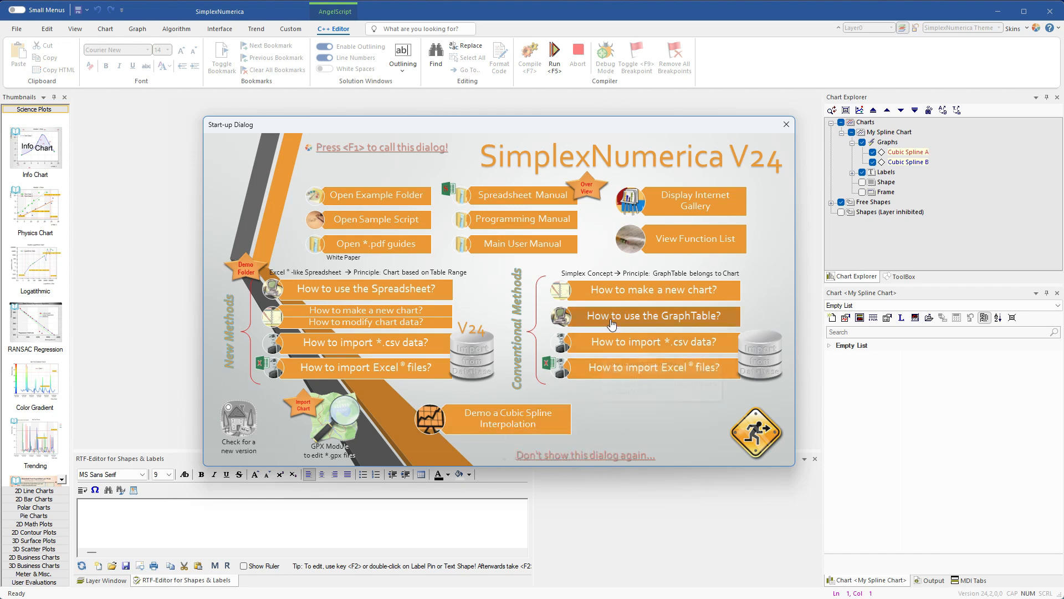
# - Create an Info Chart from the Science Plots templates and move it toward the upper-left corner of the page
pyautogui.click(761, 455)
pyautogui.click(38, 155)
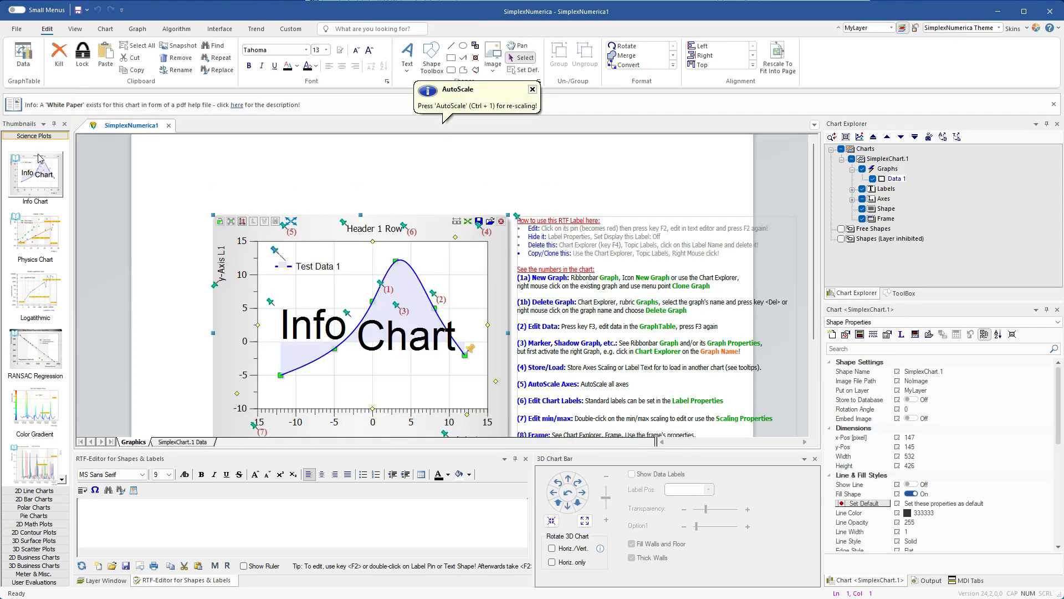
pyautogui.moveTo(295, 294); pyautogui.dragTo(247, 237)
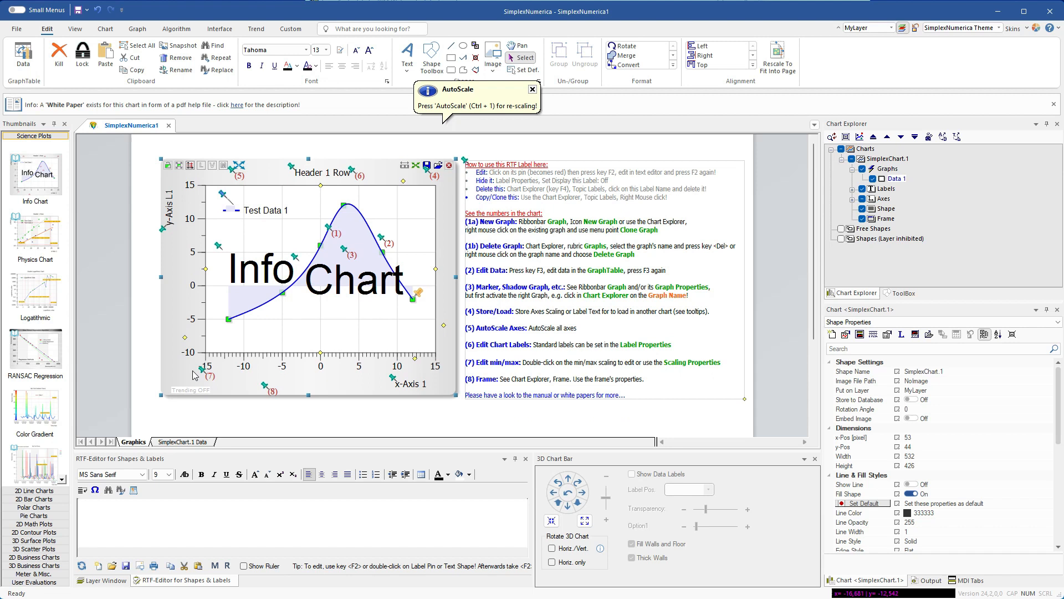
# - Inspect the Info Chart's sample data table and return to the graphics page
pyautogui.click(182, 442)
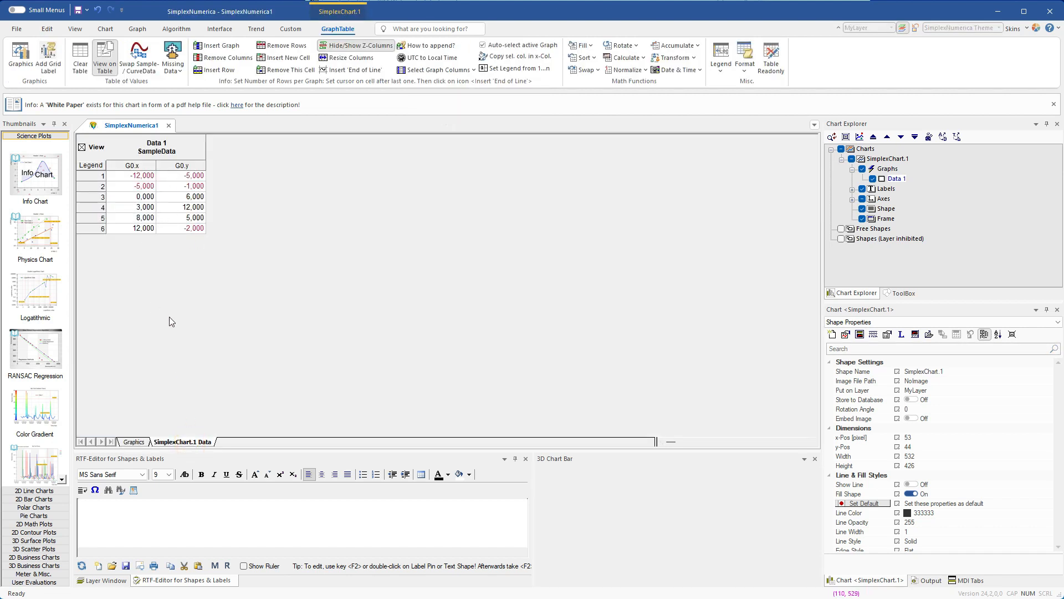
pyautogui.click(133, 442)
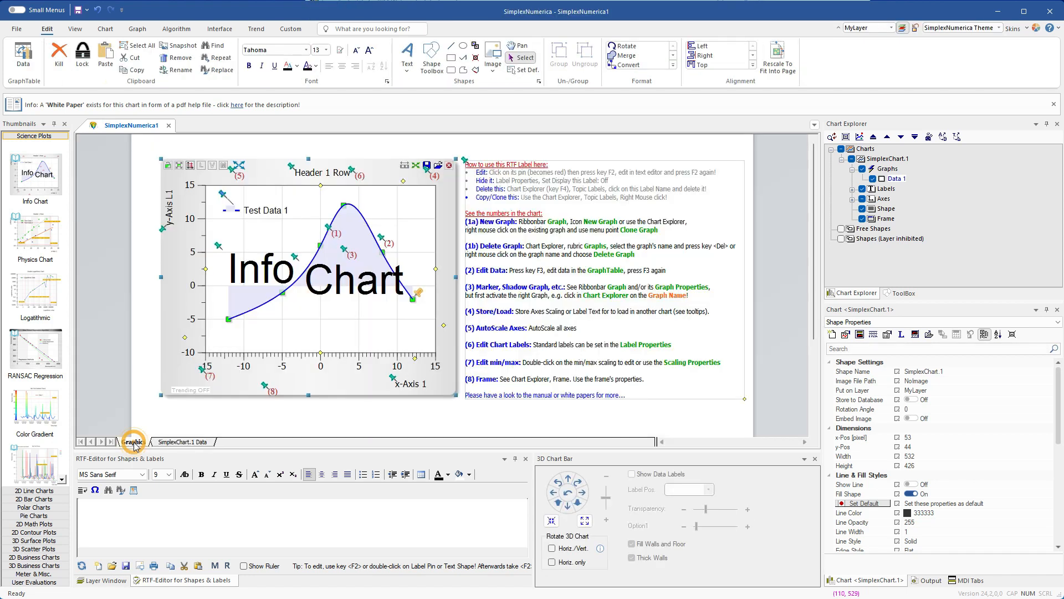
pyautogui.moveTo(295, 323); pyautogui.dragTo(295, 320)
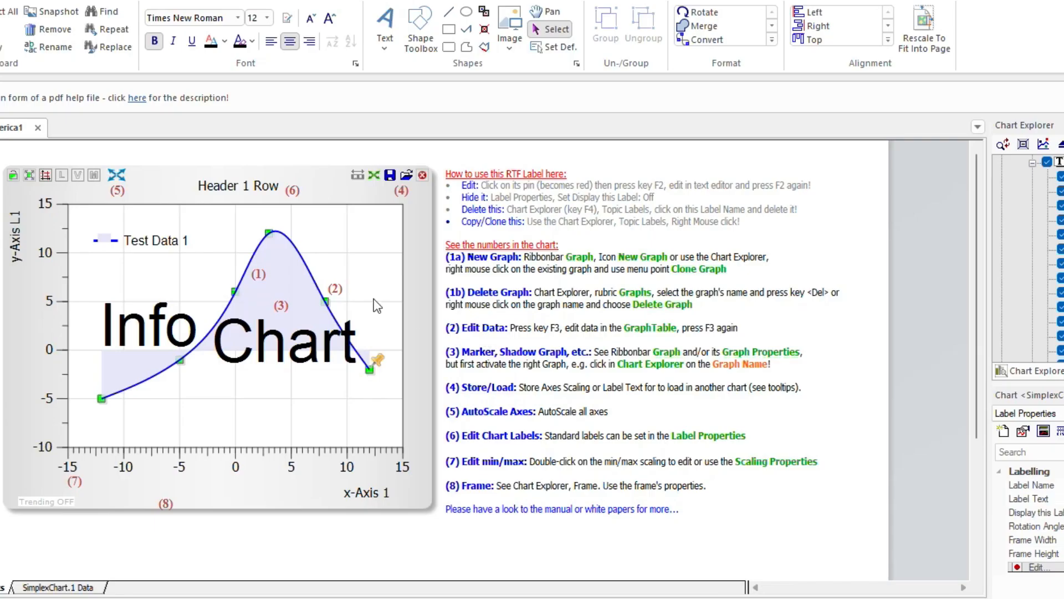
# - Select the RTF help label beside the chart, switch its display off and switch it back on
pyautogui.click(415, 247)
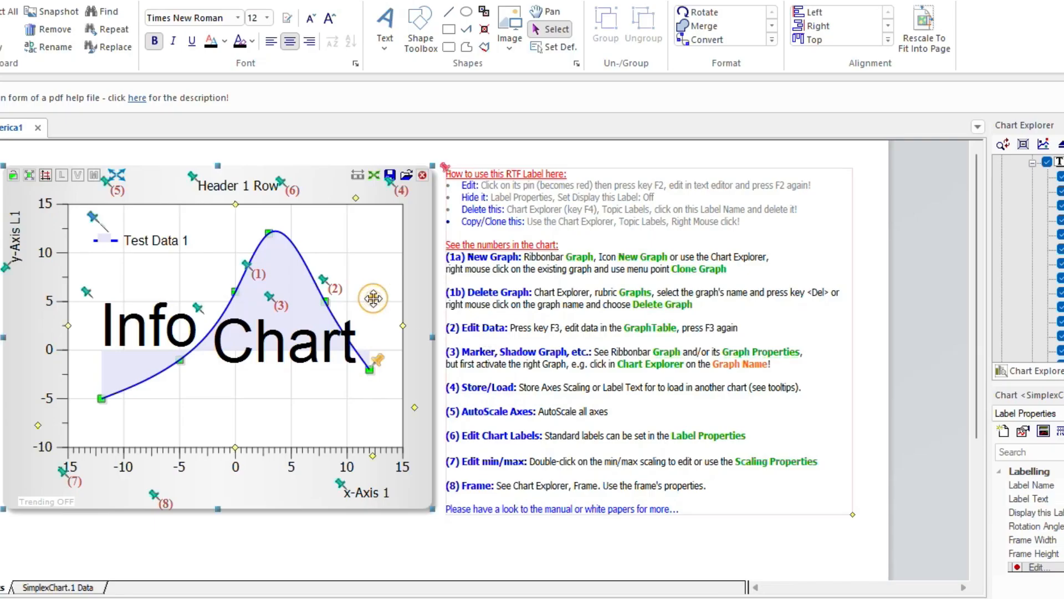
pyautogui.click(448, 170)
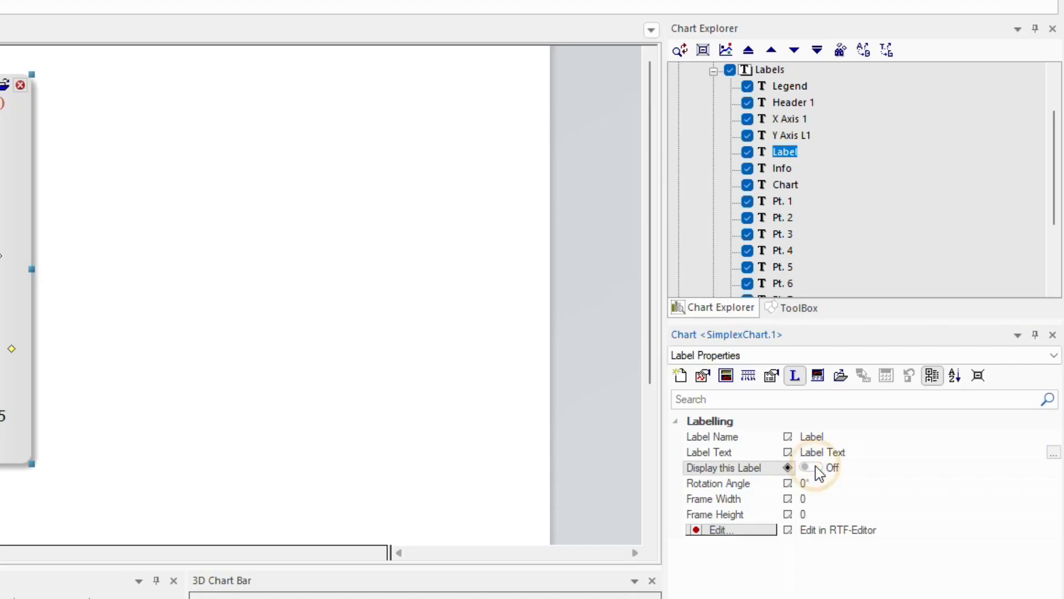
pyautogui.click(818, 470)
pyautogui.click(818, 470)
pyautogui.click(816, 467)
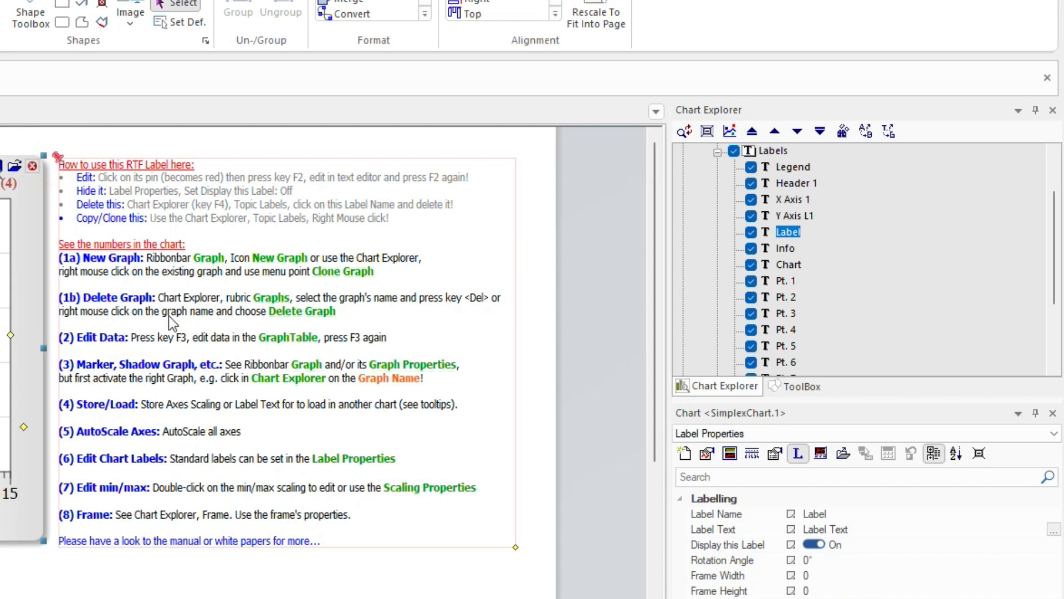
# - Delete the RTF help label named Label from the chart's labels
pyautogui.rightClick(793, 232)
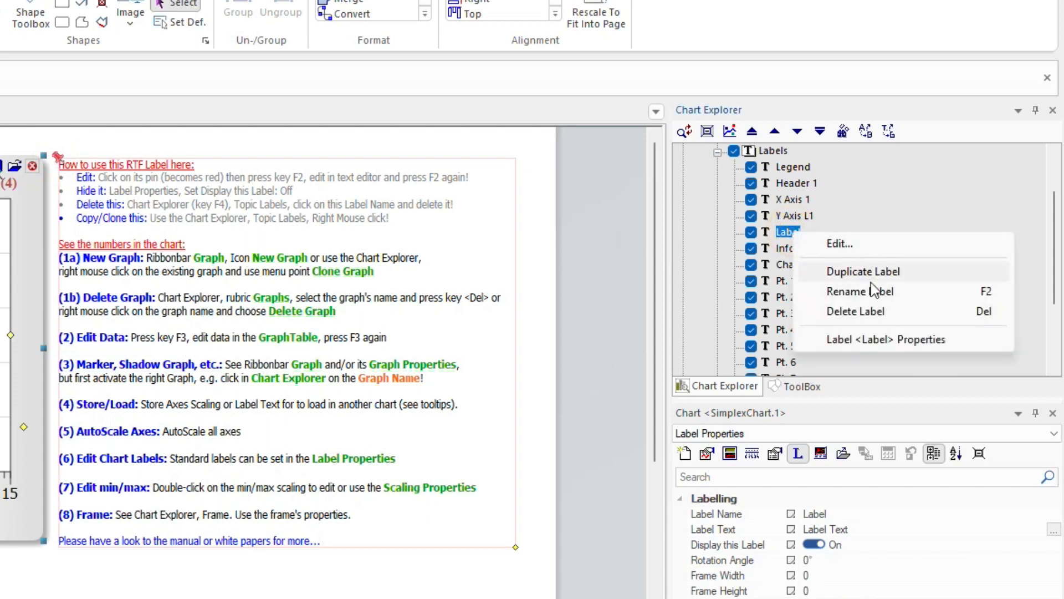
pyautogui.click(874, 311)
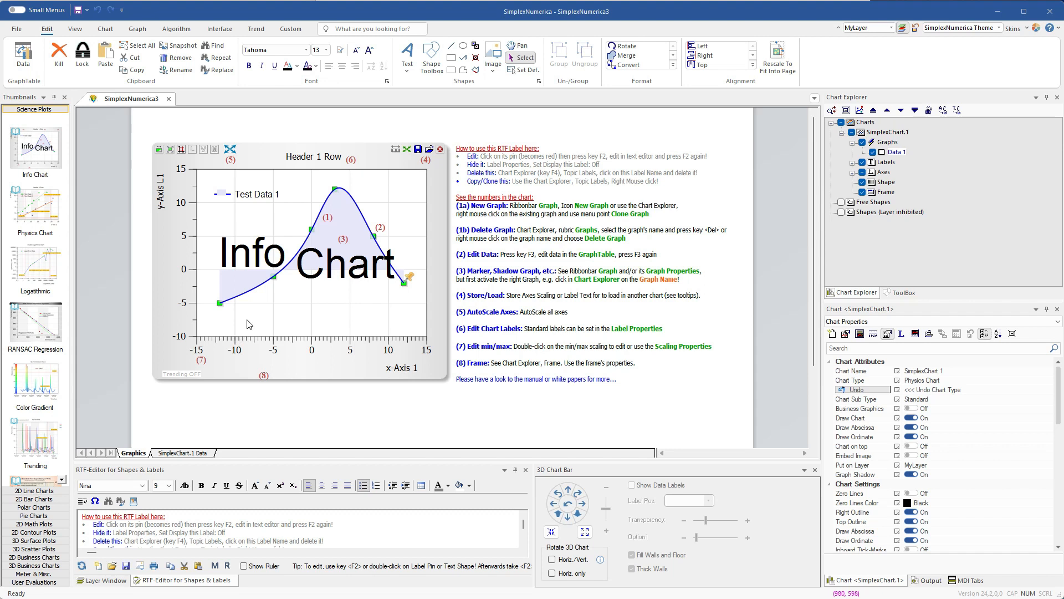
# - Open Heat Cell Labels.sx, Heat Map V1 + V2.sx, Heat Map V1.sx and Wafer Map.sx together from the Heat Map examples folder
pyautogui.hotkey('ctrl', 'a')
pyautogui.click(17, 29)
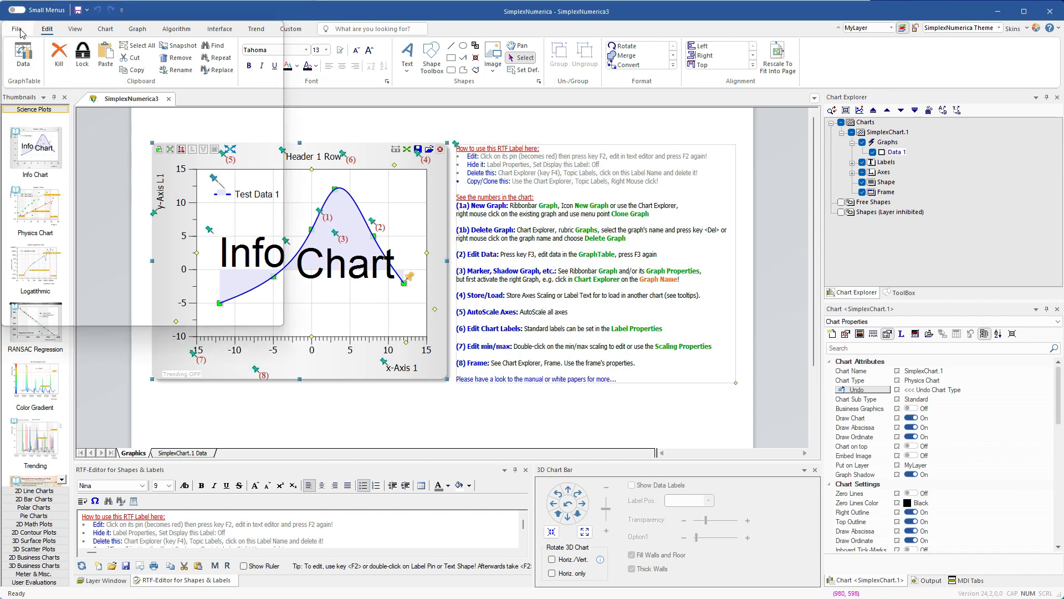
pyautogui.moveTo(42, 69)
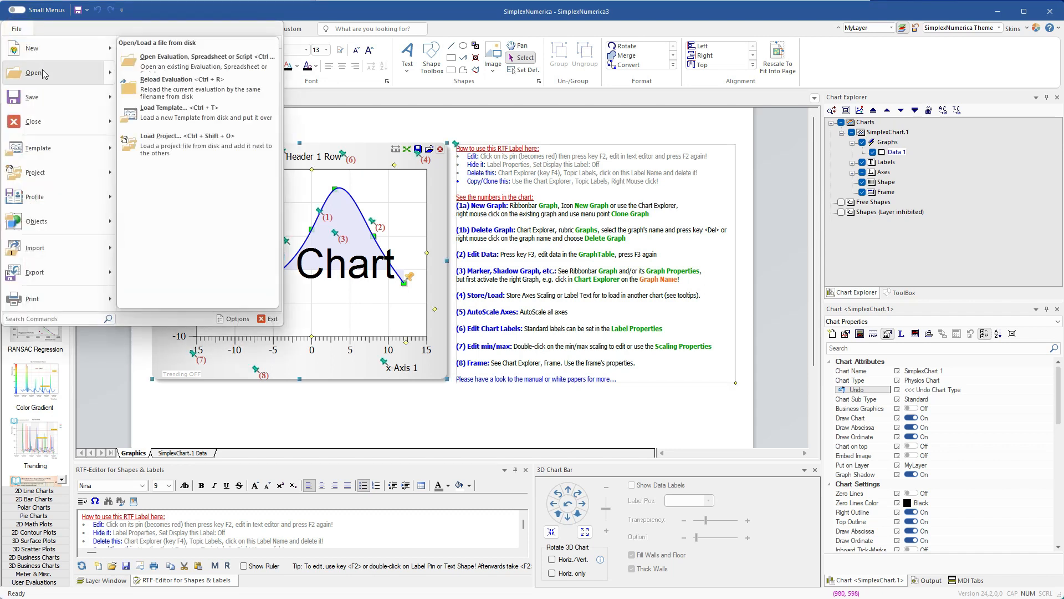
pyautogui.click(193, 64)
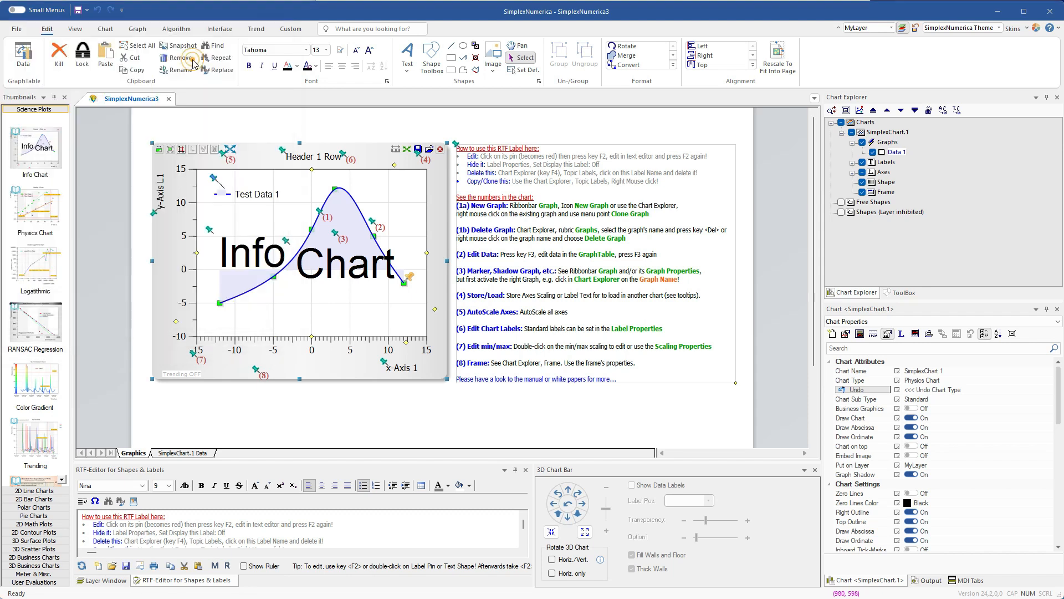
pyautogui.click(482, 250)
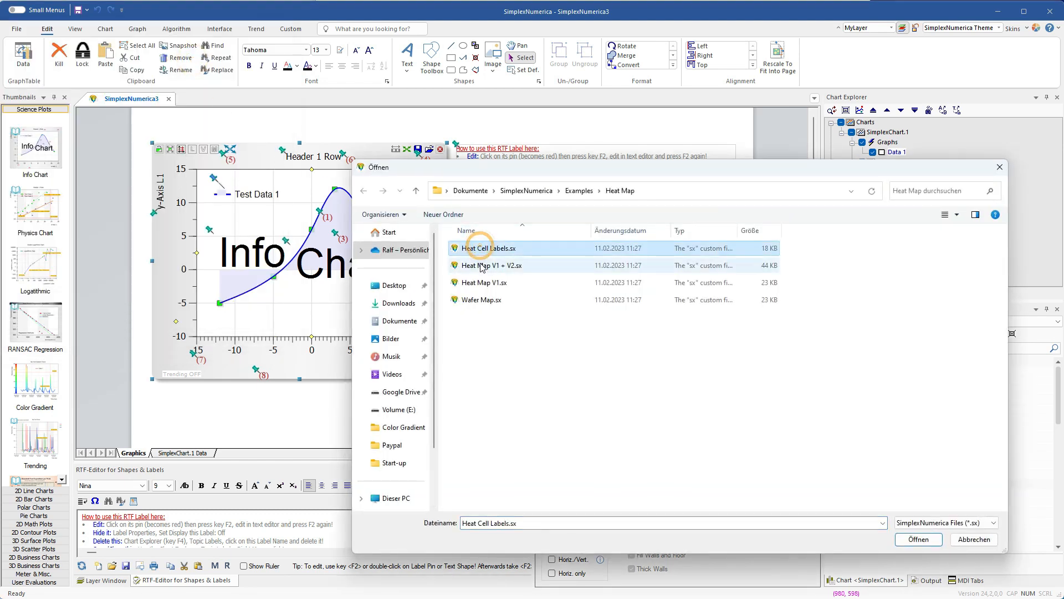
pyautogui.keyDown('ctrl'); pyautogui.click(480, 265); pyautogui.keyUp('ctrl')
pyautogui.keyDown('ctrl'); pyautogui.click(480, 281); pyautogui.keyUp('ctrl')
pyautogui.keyDown('ctrl'); pyautogui.click(482, 300); pyautogui.keyUp('ctrl')
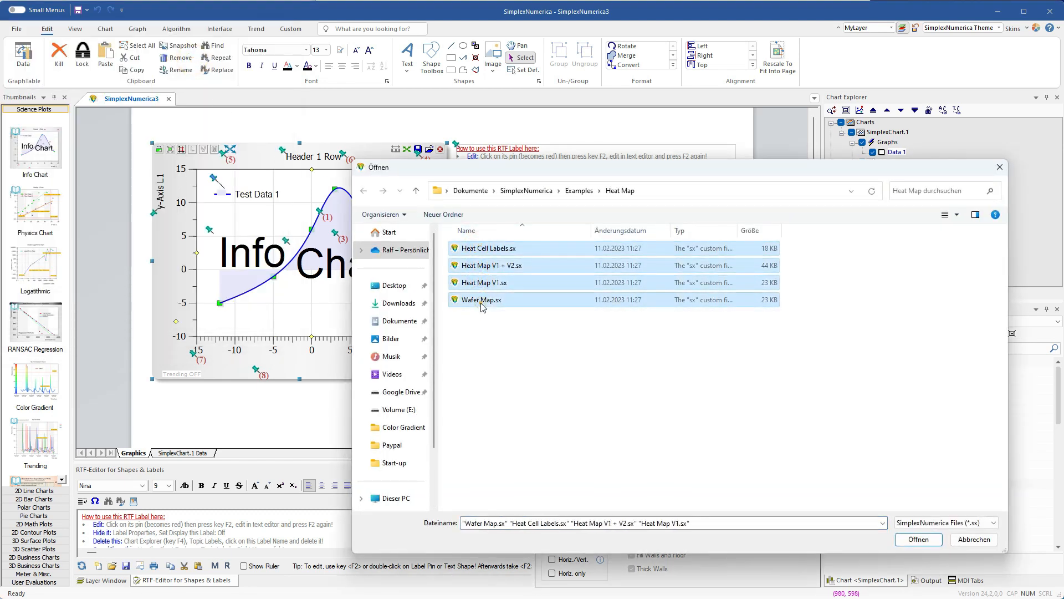
pyautogui.click(930, 543)
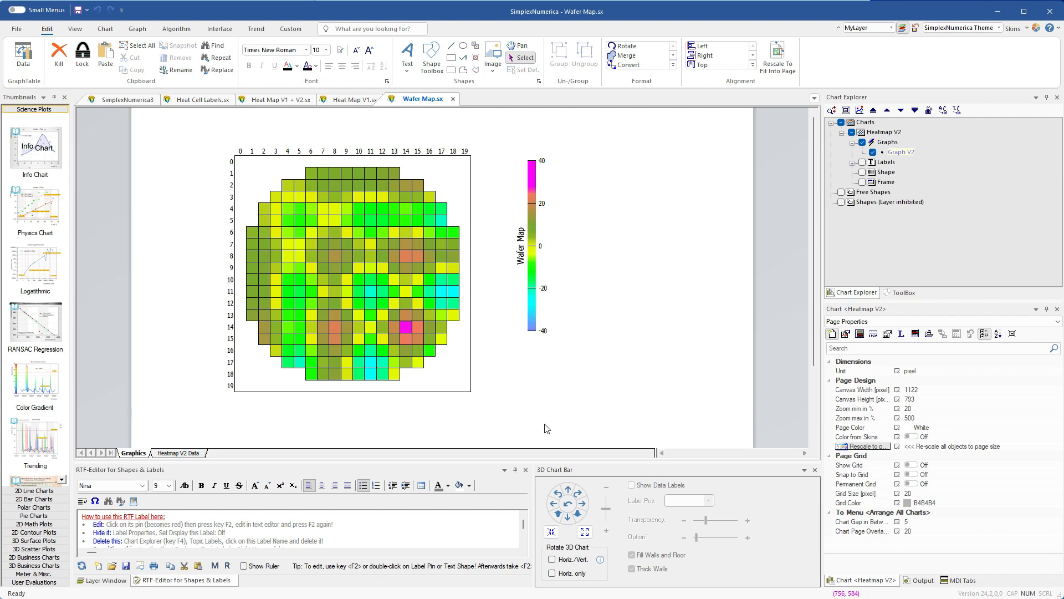
# - Look through the Heat Map V1, Heat Map V1 + V2 and Heat Cell Labels documents
pyautogui.click(350, 107)
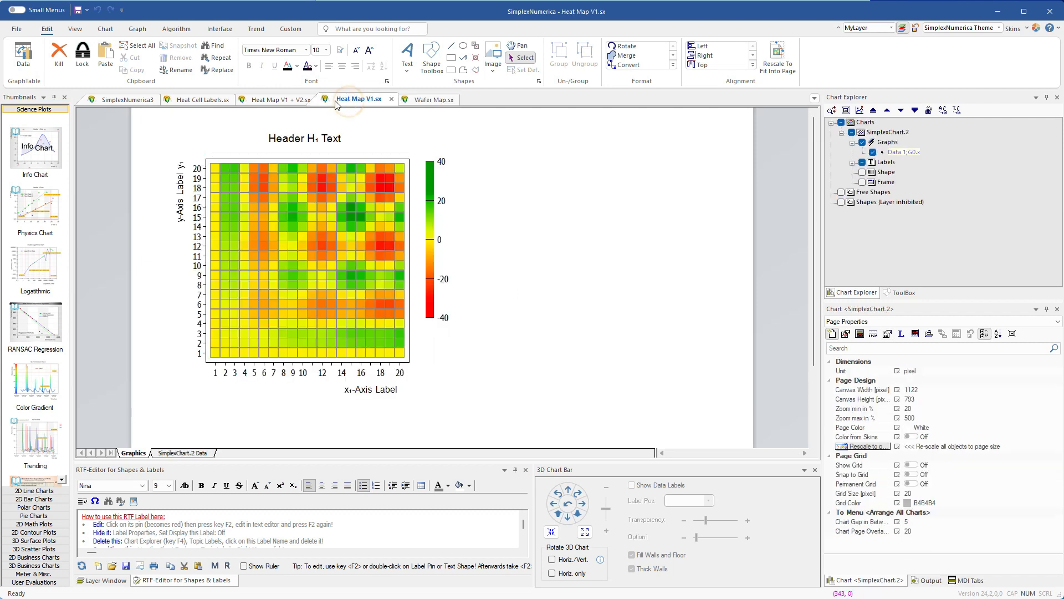
pyautogui.click(286, 104)
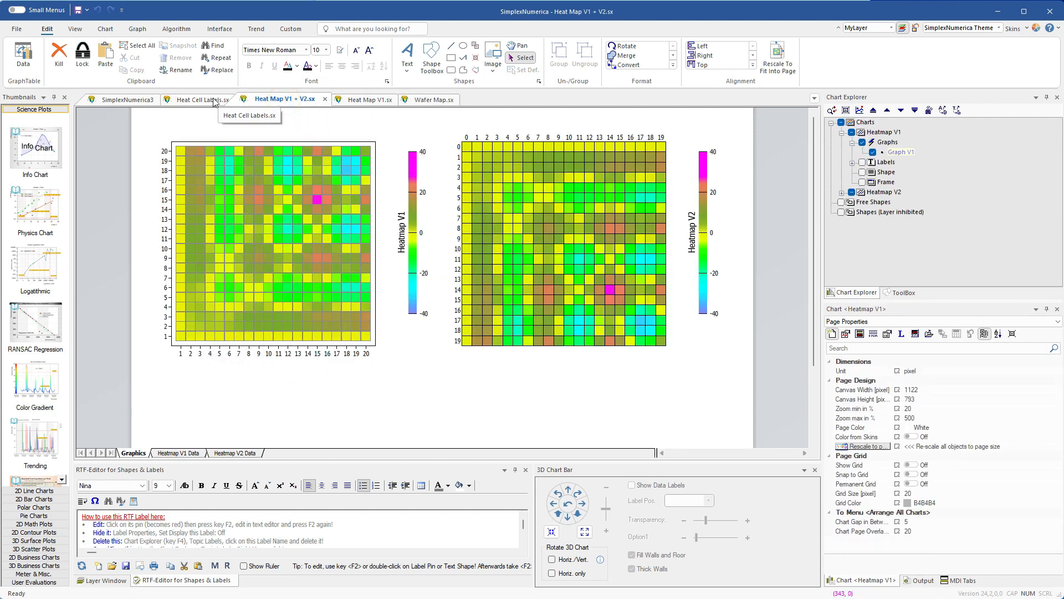
pyautogui.click(209, 102)
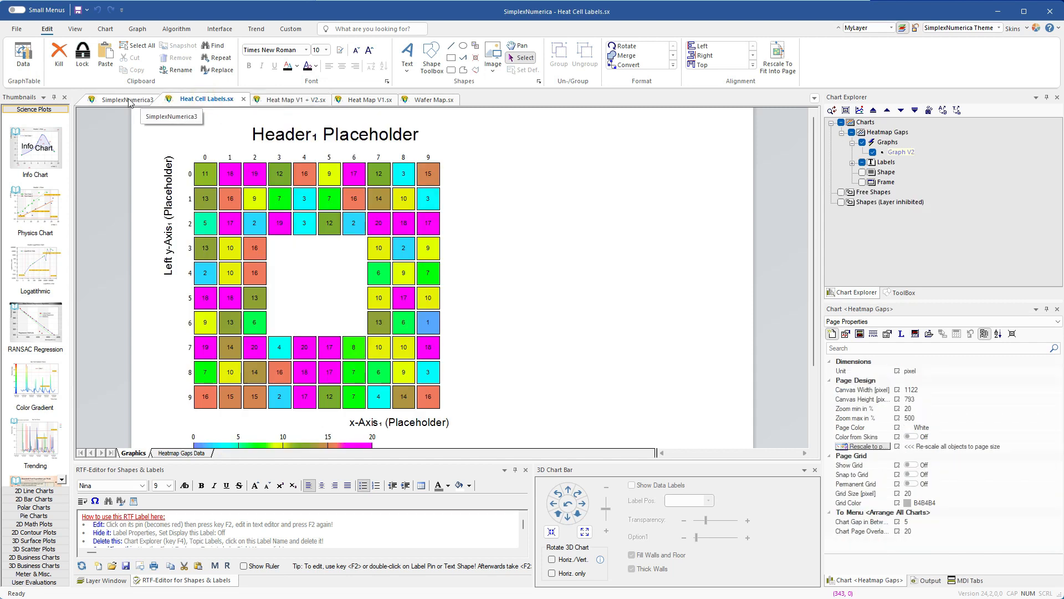
# - Close the SimplexNumerica3 Info Chart document without saving its changes
pyautogui.click(159, 102)
pyautogui.click(169, 100)
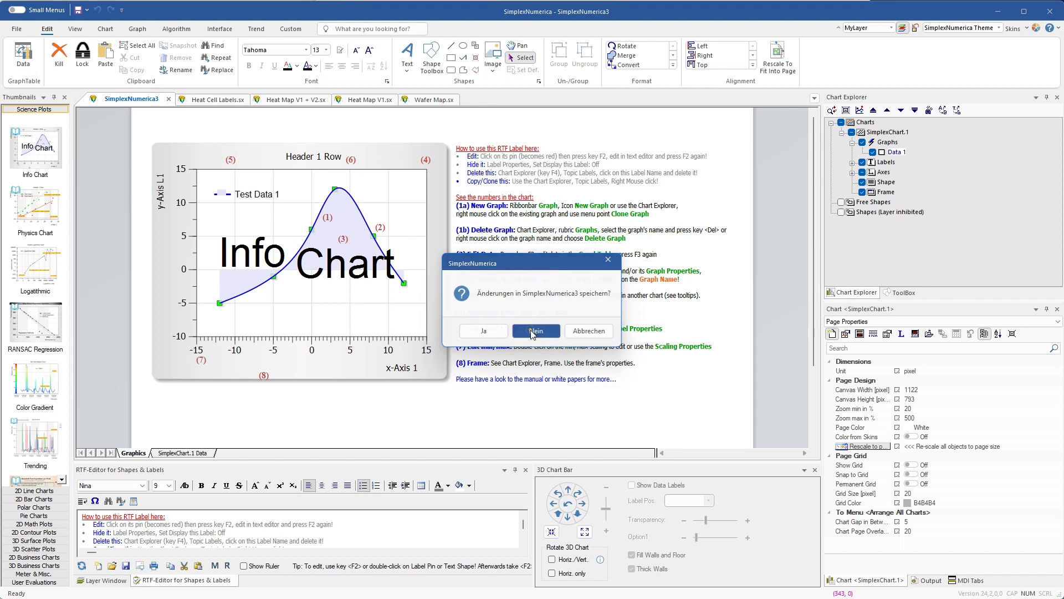
pyautogui.click(534, 331)
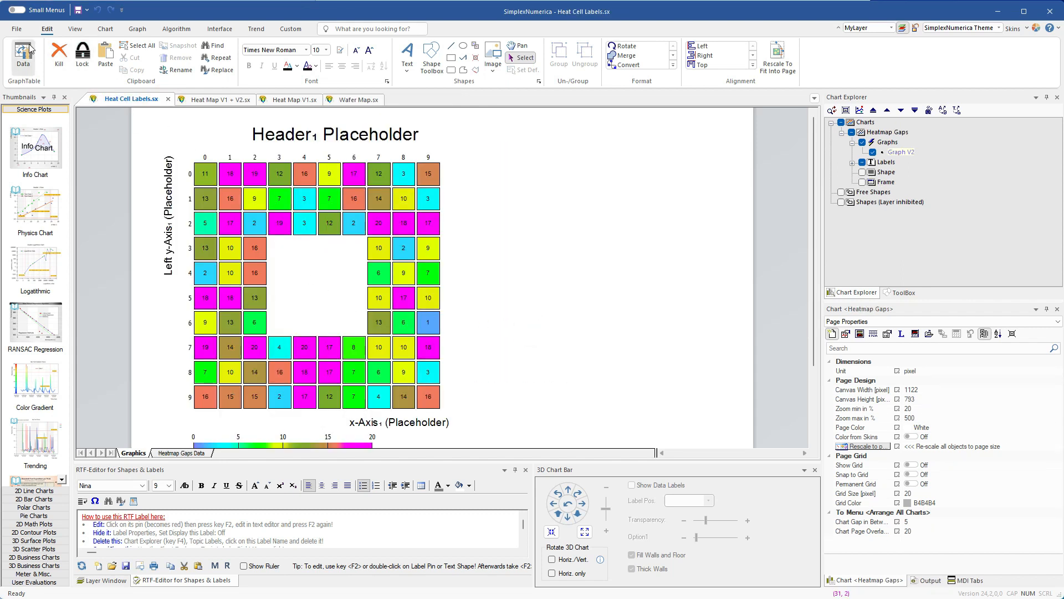
# - Save all open evaluations as the project test123.sxw on Volume (E:), replacing the existing file
pyautogui.click(17, 29)
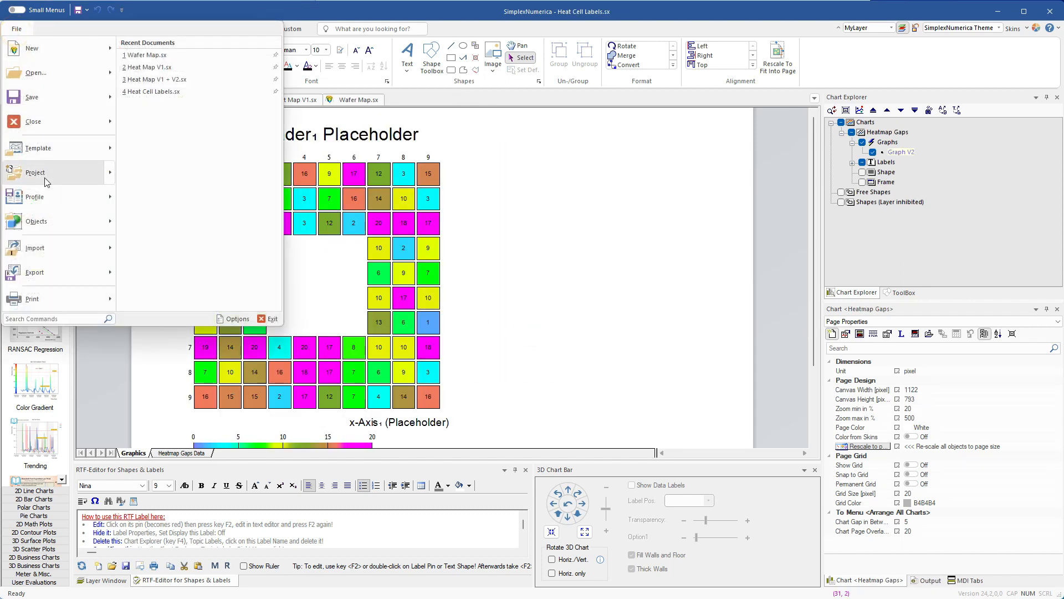
pyautogui.moveTo(48, 183)
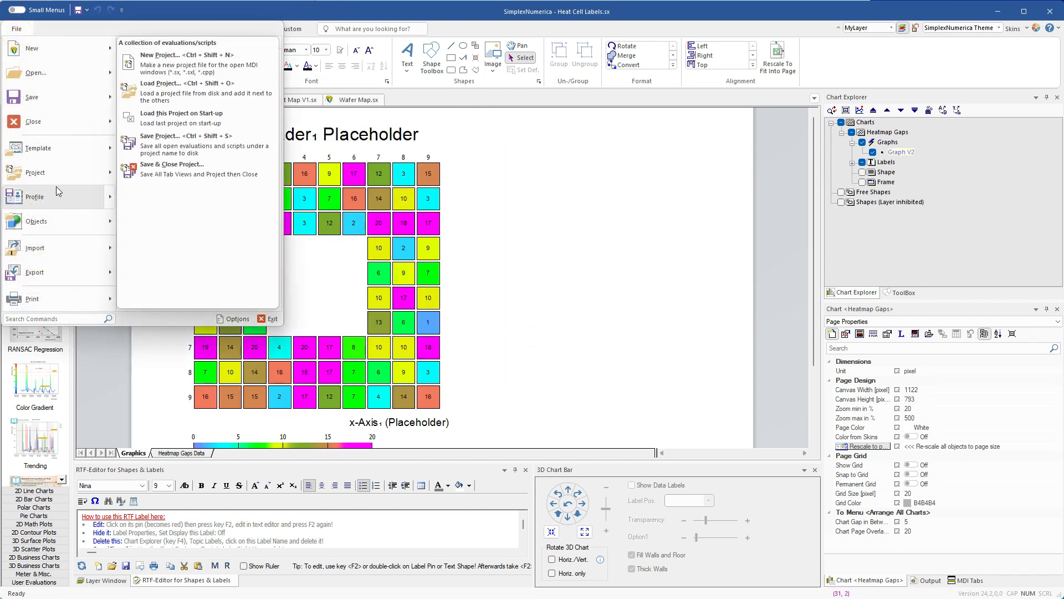
pyautogui.click(173, 147)
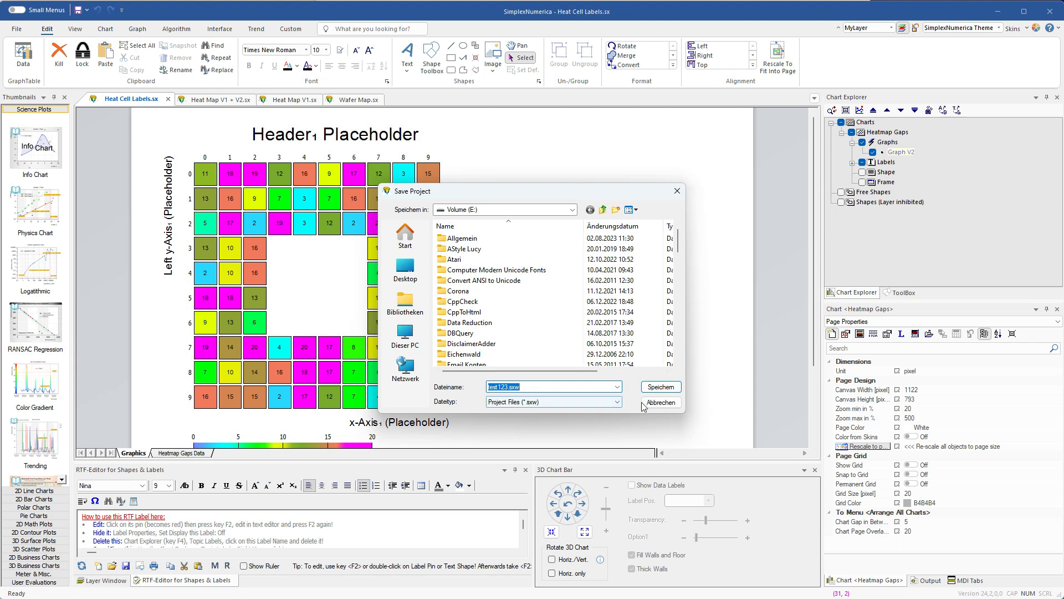
pyautogui.click(654, 388)
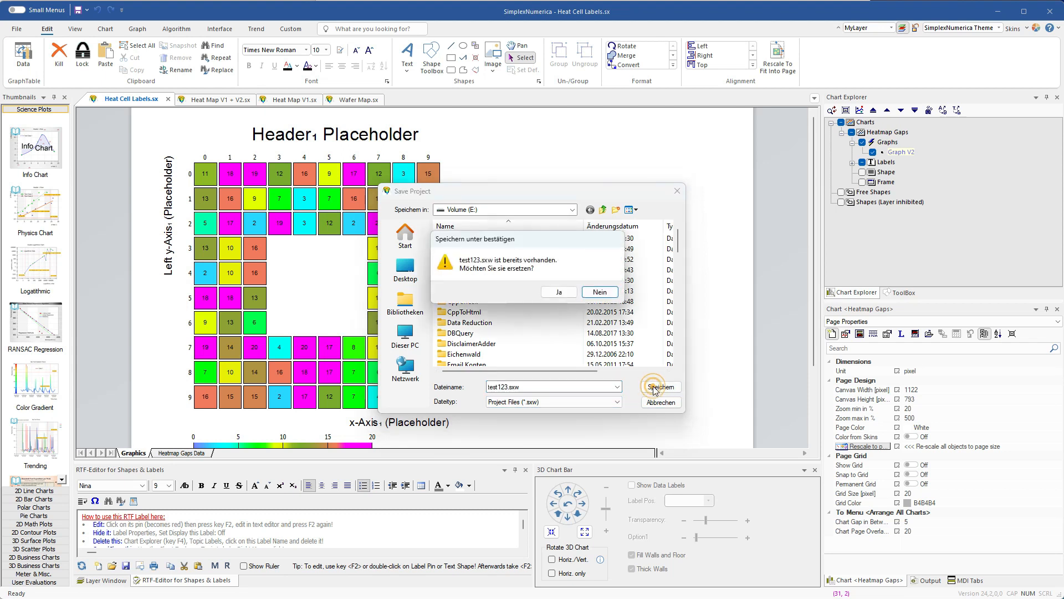
pyautogui.click(557, 294)
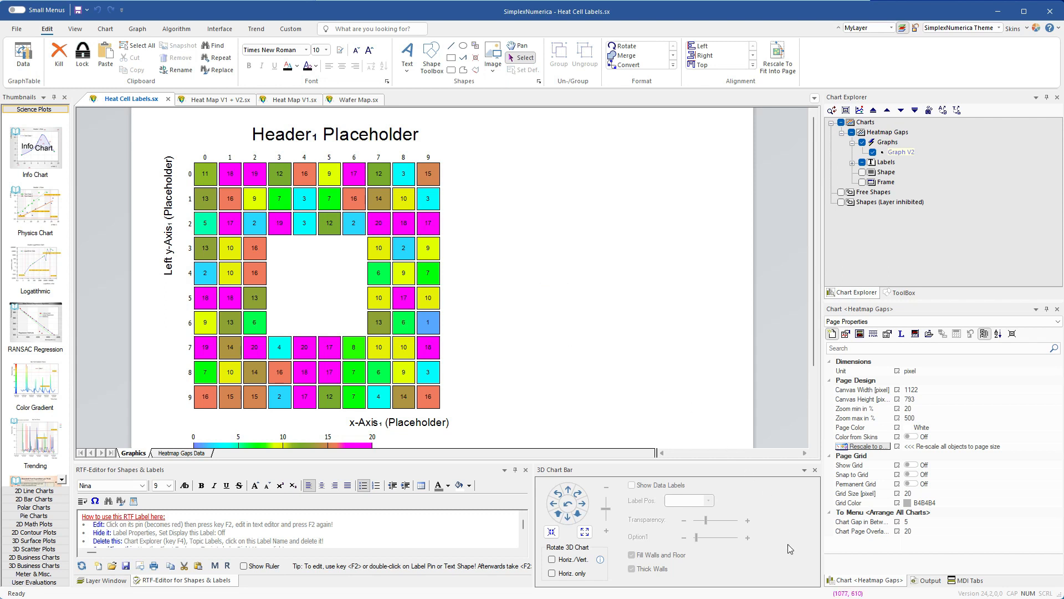
# - Close all documents except Wafer Map.sx, and close Wafer Map.sx as well
pyautogui.rightClick(349, 101)
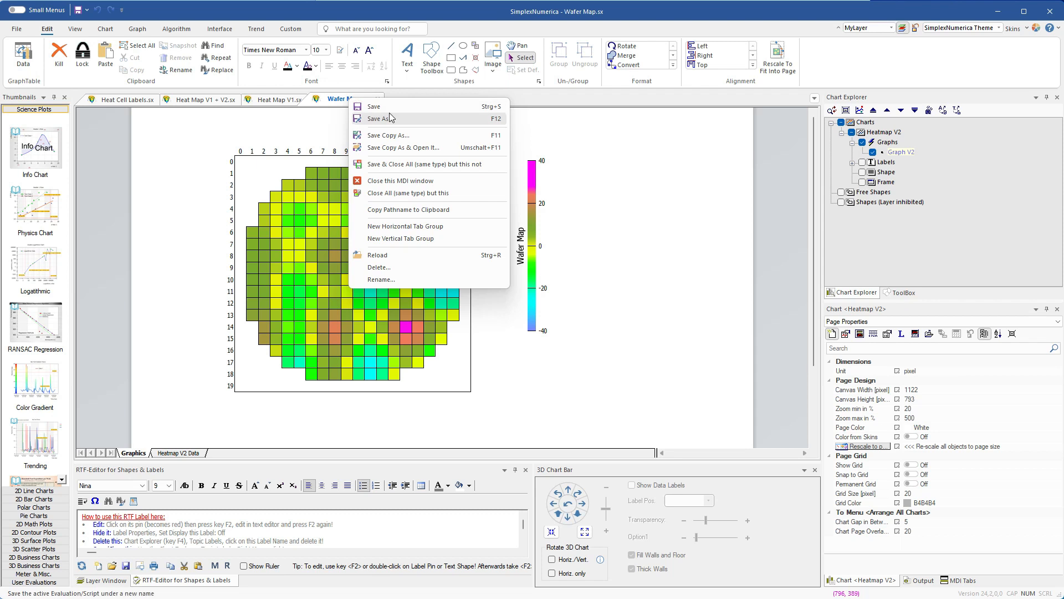
pyautogui.click(410, 193)
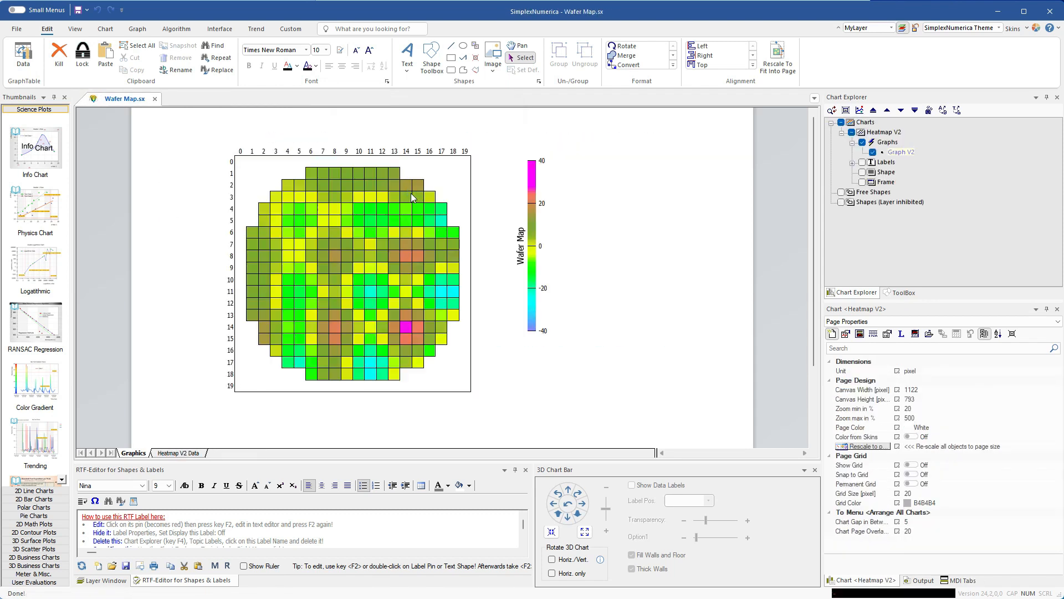
pyautogui.click(155, 100)
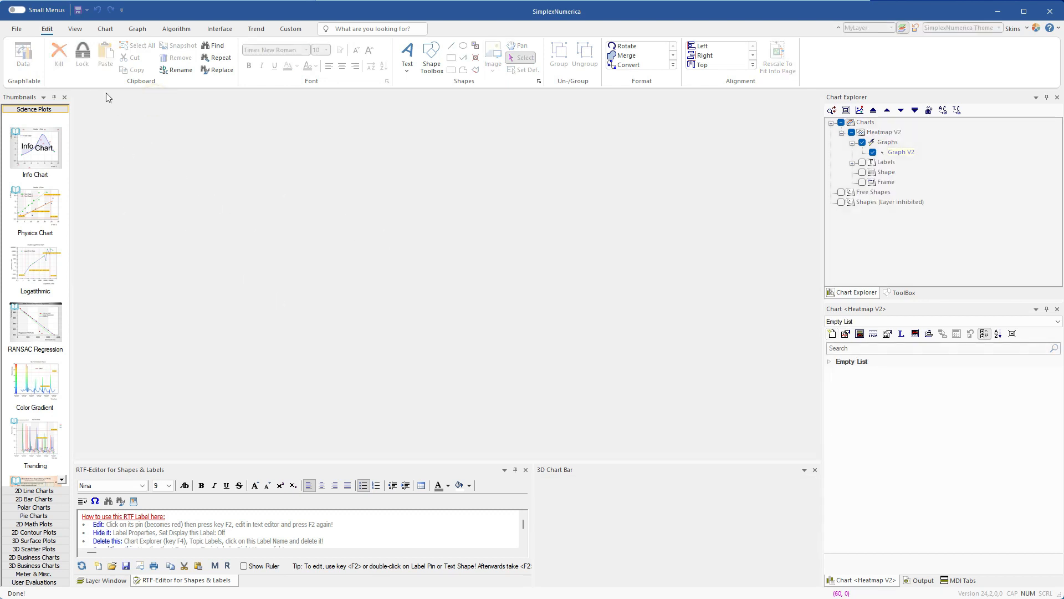
# - Load the project file test123.sxw from Volume (E:)
pyautogui.click(17, 29)
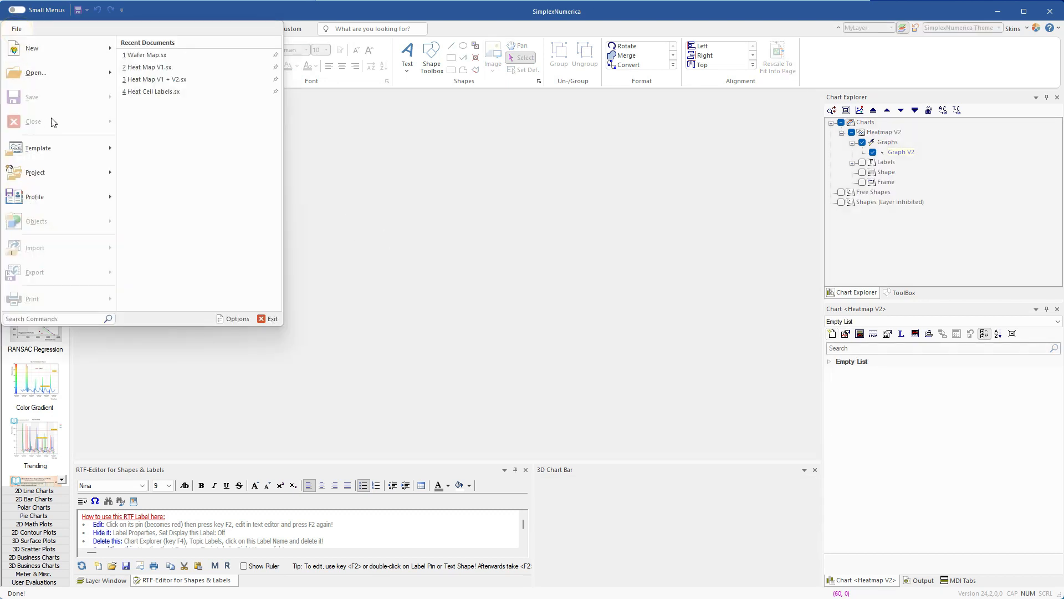
pyautogui.click(64, 173)
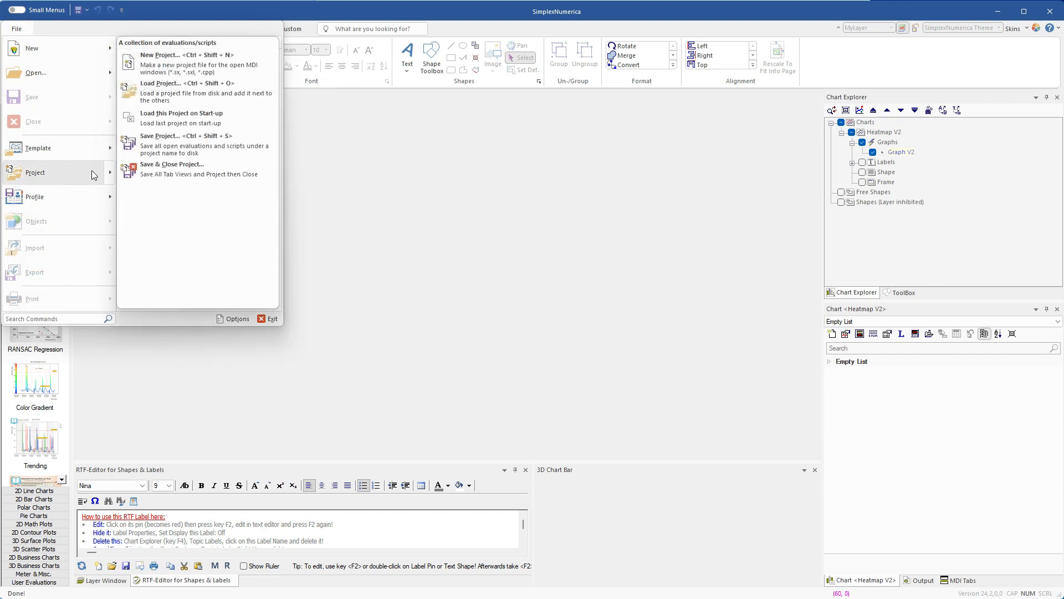
pyautogui.click(181, 91)
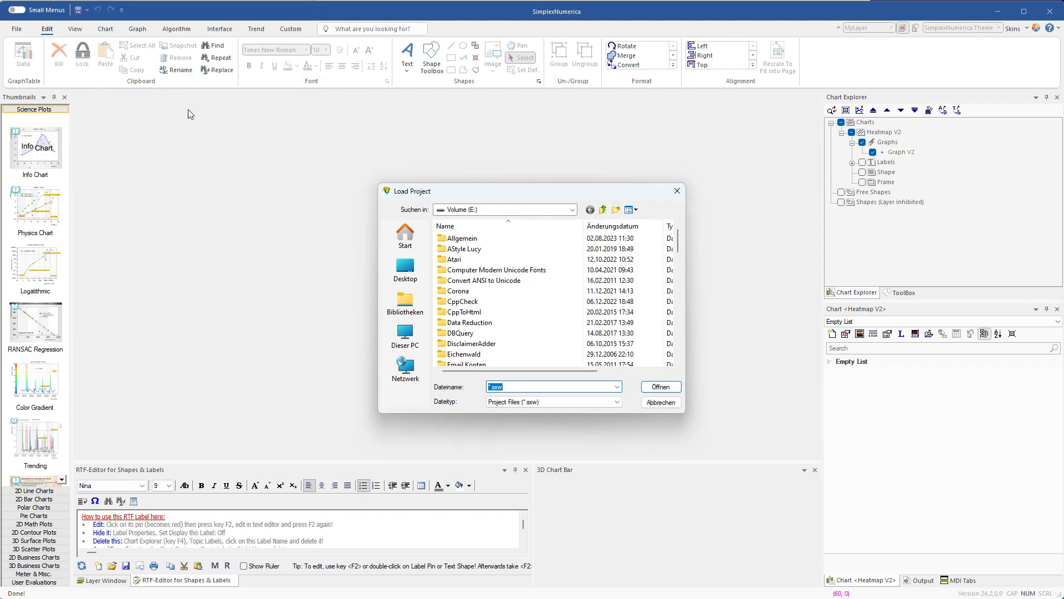
pyautogui.scroll(-15, 527, 316)
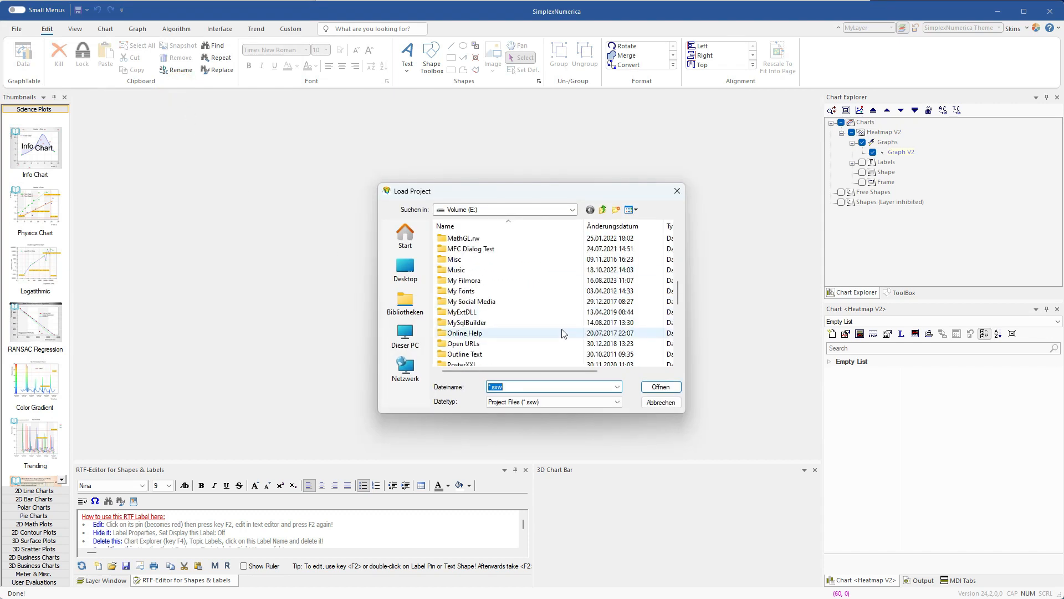
pyautogui.scroll(-1, 565, 332)
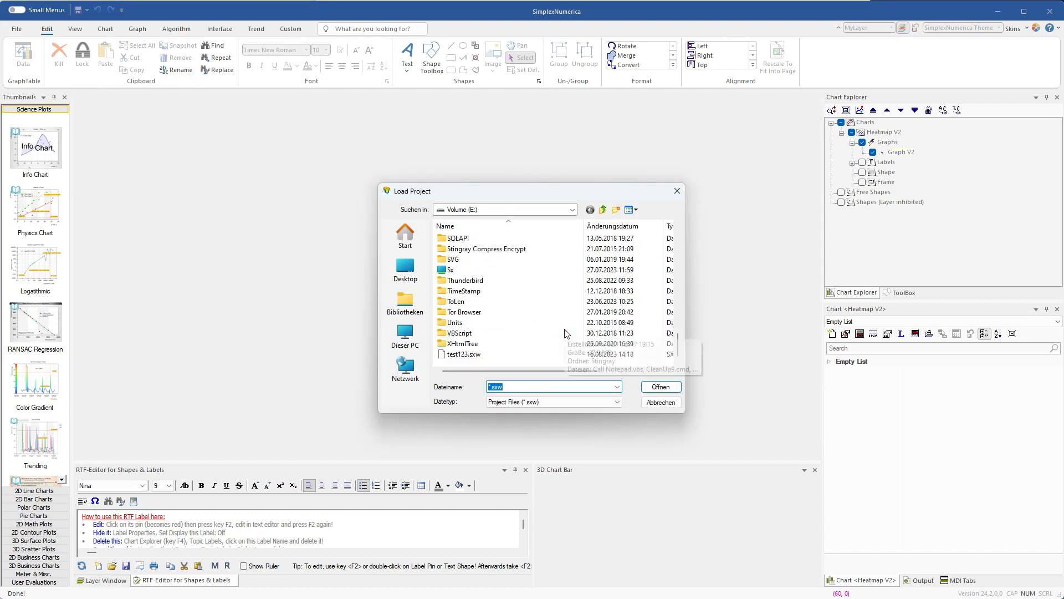
pyautogui.click(457, 356)
pyautogui.doubleClick(457, 355)
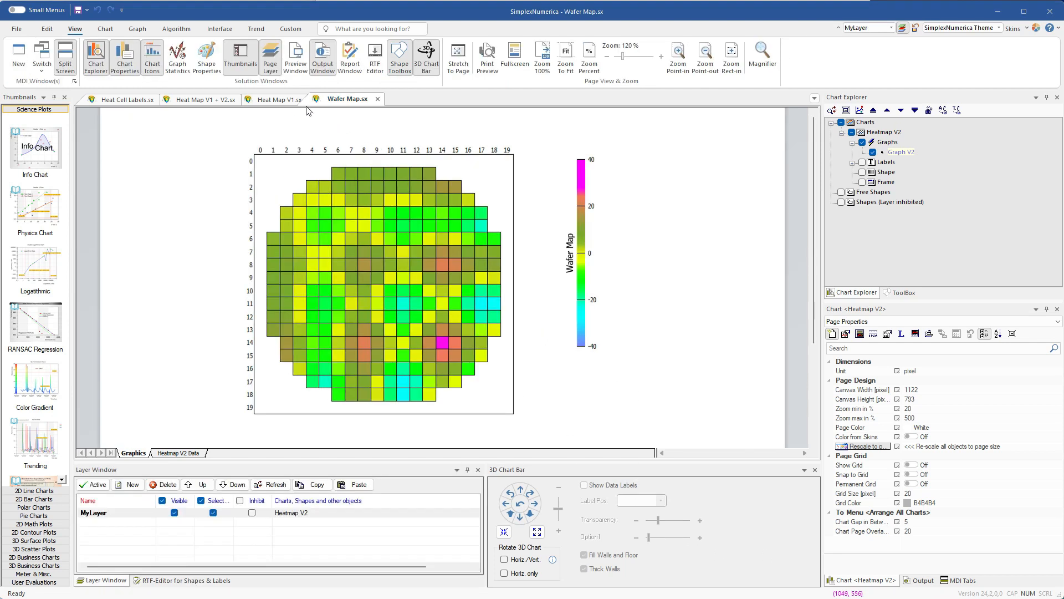
# - Switch to Heat Map V1.sx, show the Preview Window and shift the visible page area through the preview
pyautogui.click(280, 101)
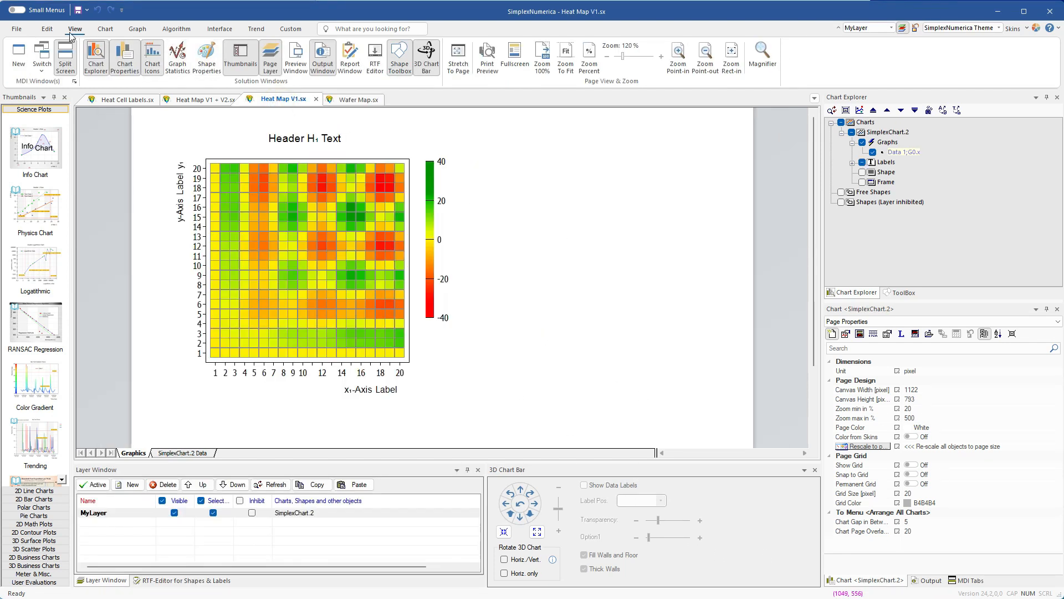
pyautogui.click(295, 57)
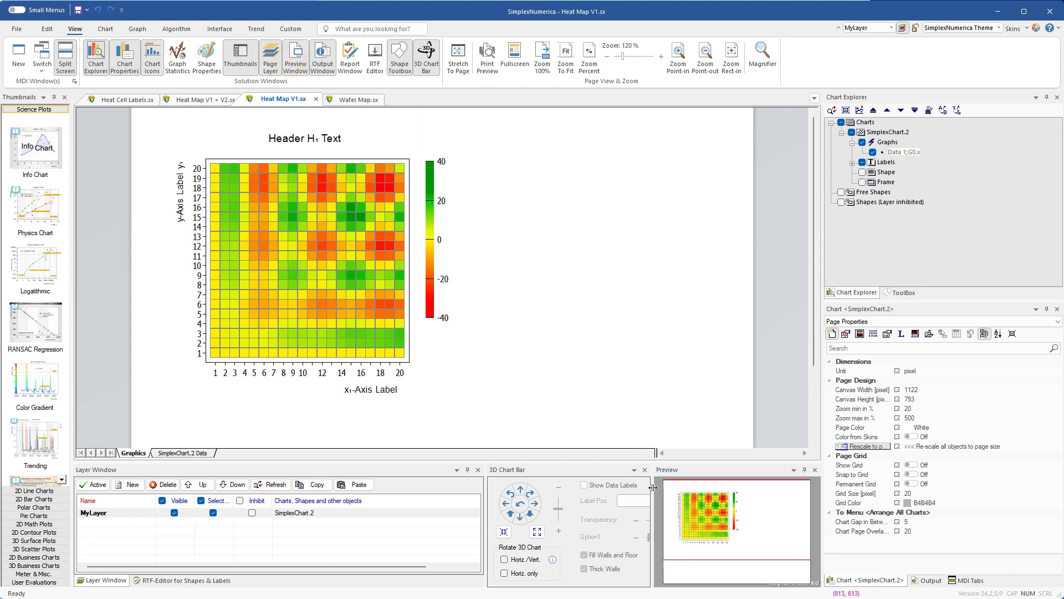
pyautogui.moveTo(698, 511); pyautogui.dragTo(737, 501)
# - Examine both heat maps in Heat Map V1 + V2.sx enlarged, shifting the visible area through the preview
pyautogui.click(208, 100)
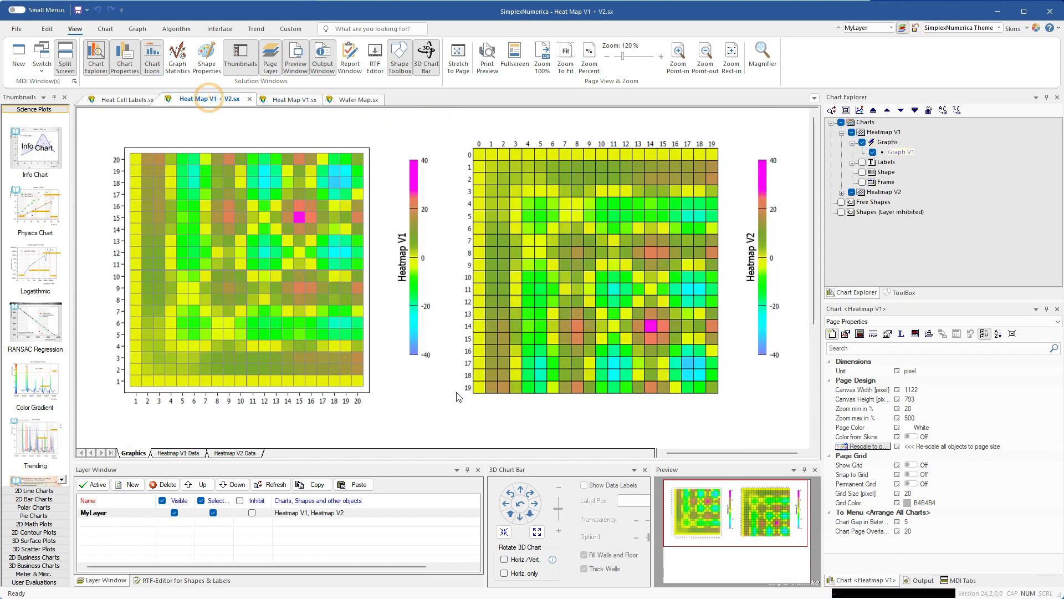
pyautogui.scroll(3, 500, 360)
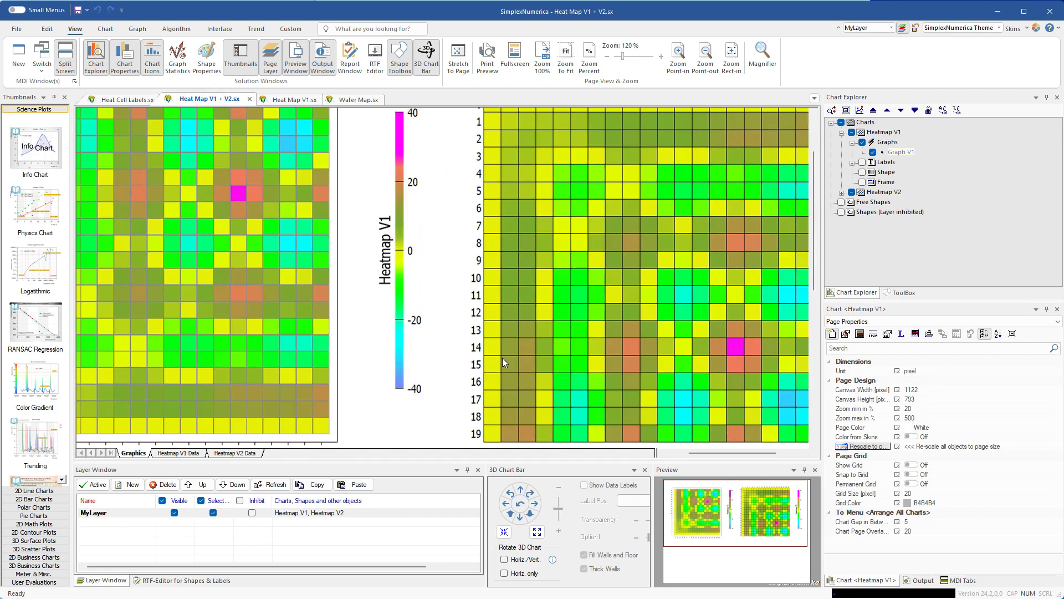
pyautogui.moveTo(730, 521); pyautogui.dragTo(706, 530)
# - Inspect the x-axis numbers of the Heatmap V1 chart with the Magnifier
pyautogui.click(104, 32)
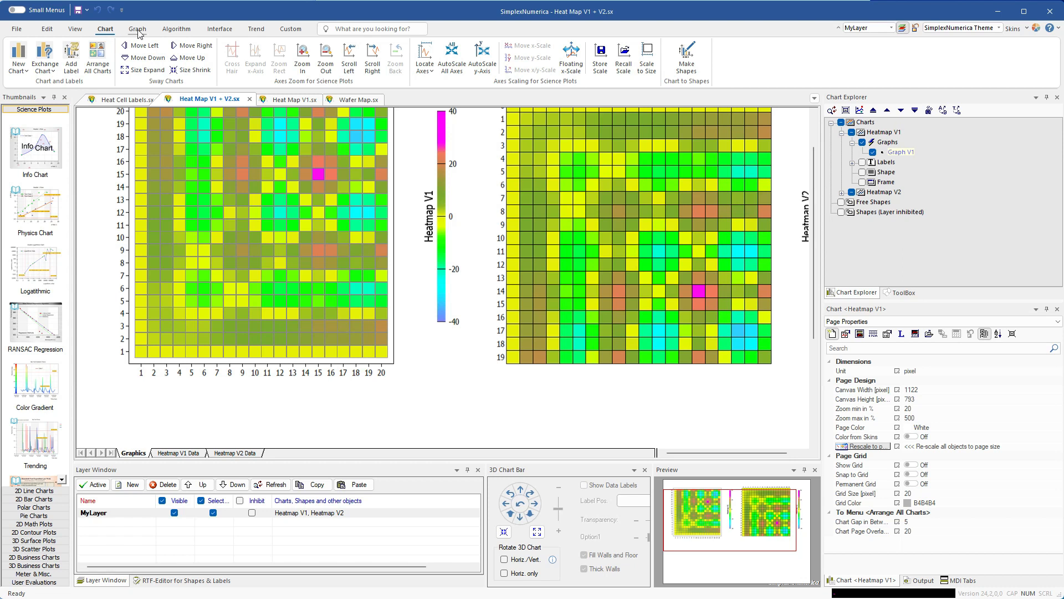
pyautogui.click(76, 30)
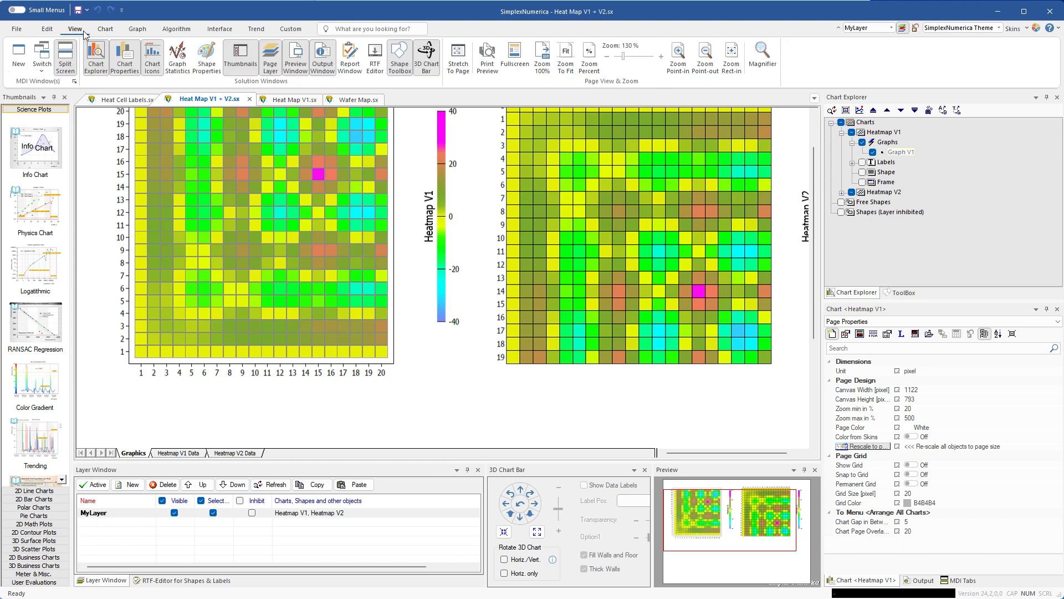
pyautogui.click(760, 69)
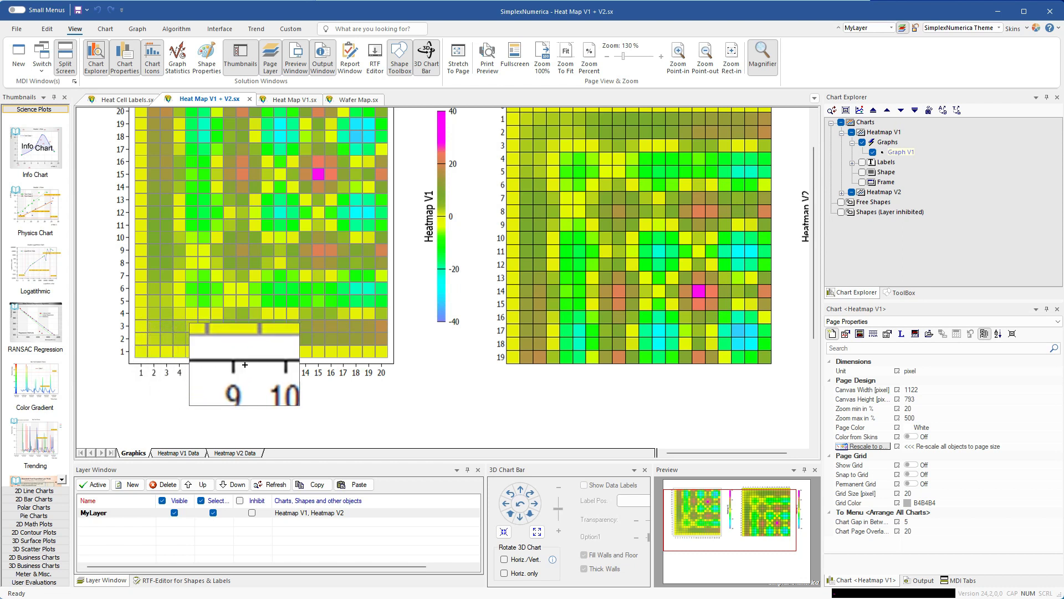
pyautogui.moveTo(283, 371); pyautogui.dragTo(310, 364)
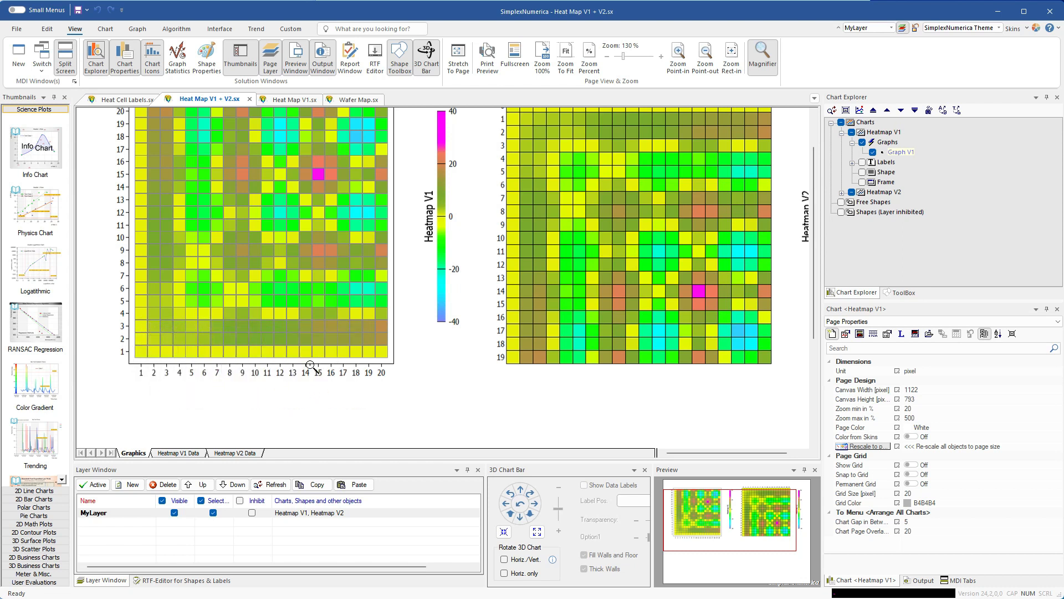
pyautogui.press('Escape')
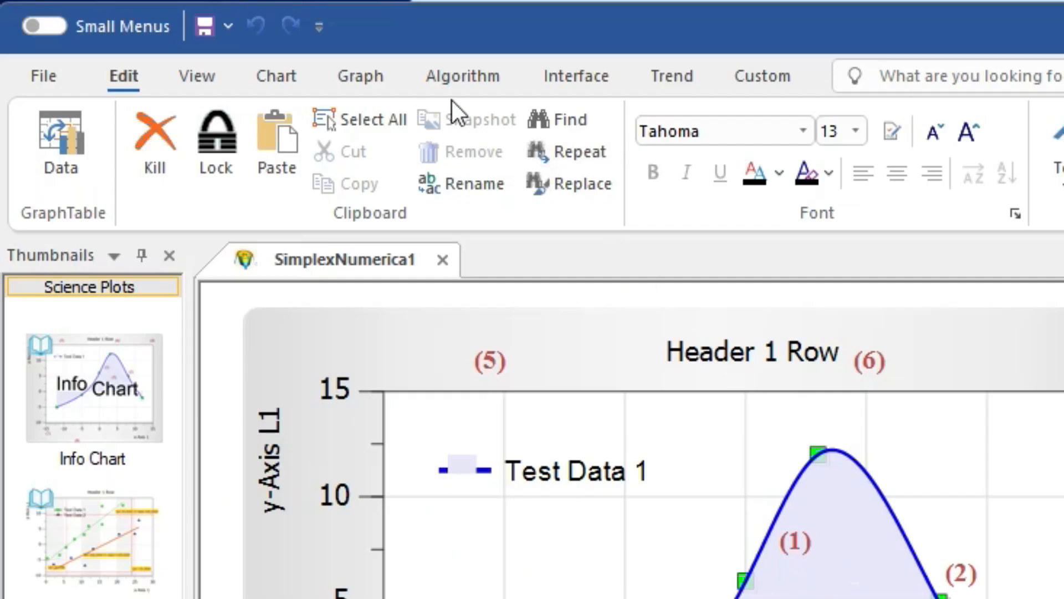
# - Add a new graph to the Info Chart and name it My new Graph
pyautogui.click(371, 78)
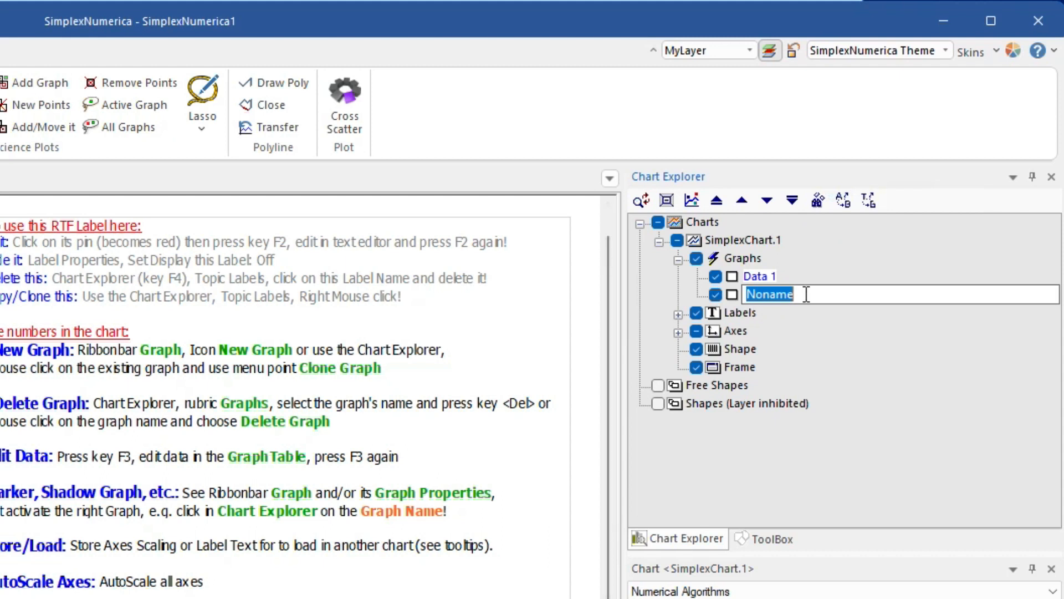
pyautogui.write('My new Graph')
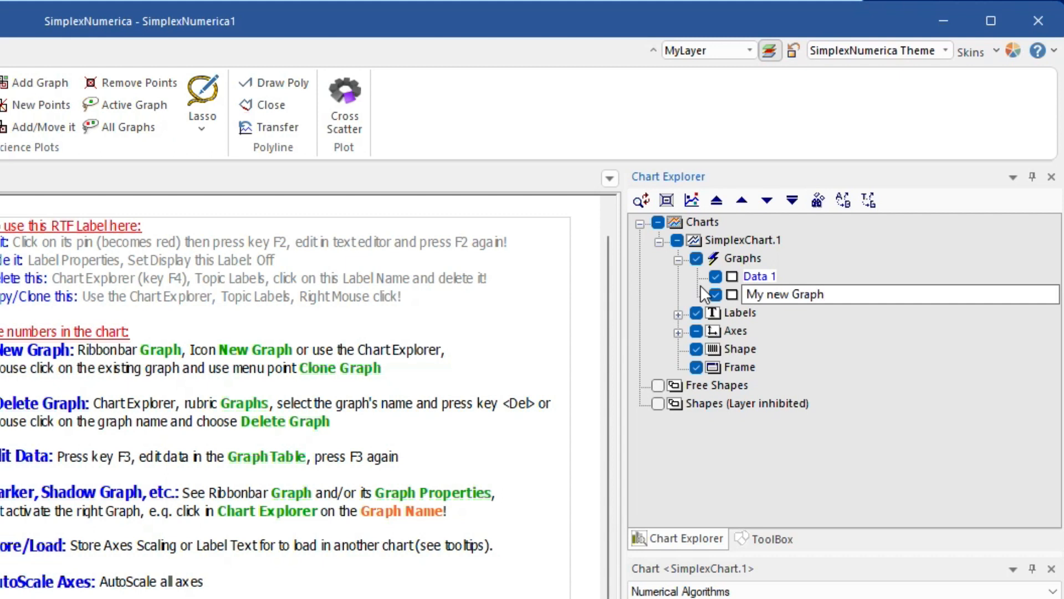
pyautogui.press('Return')
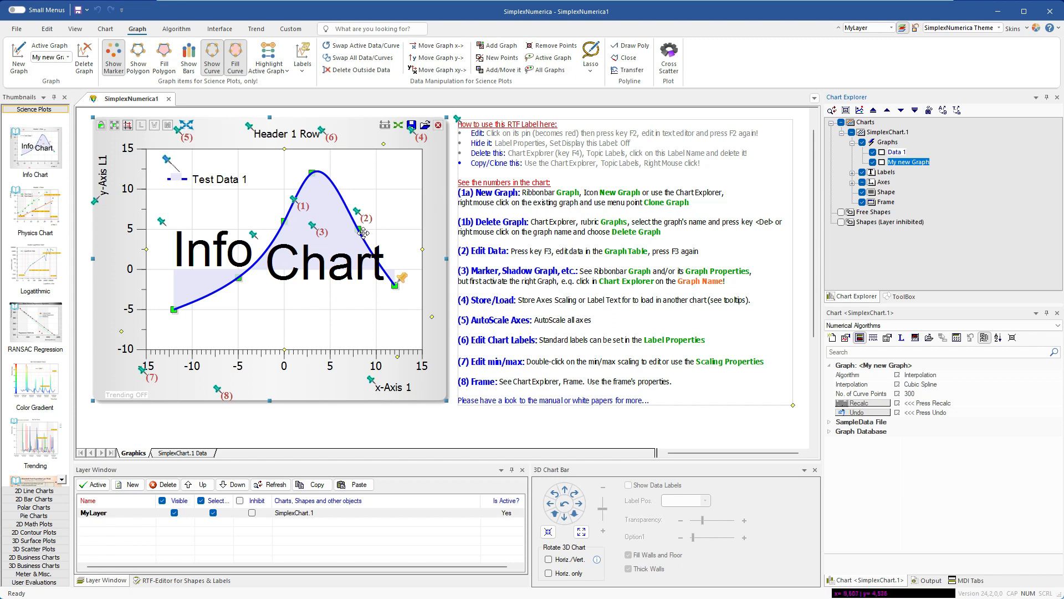
# - Move the Data 1 graph in x and y so its first point lies at about (-8, -8.4)
pyautogui.moveTo(361, 238)
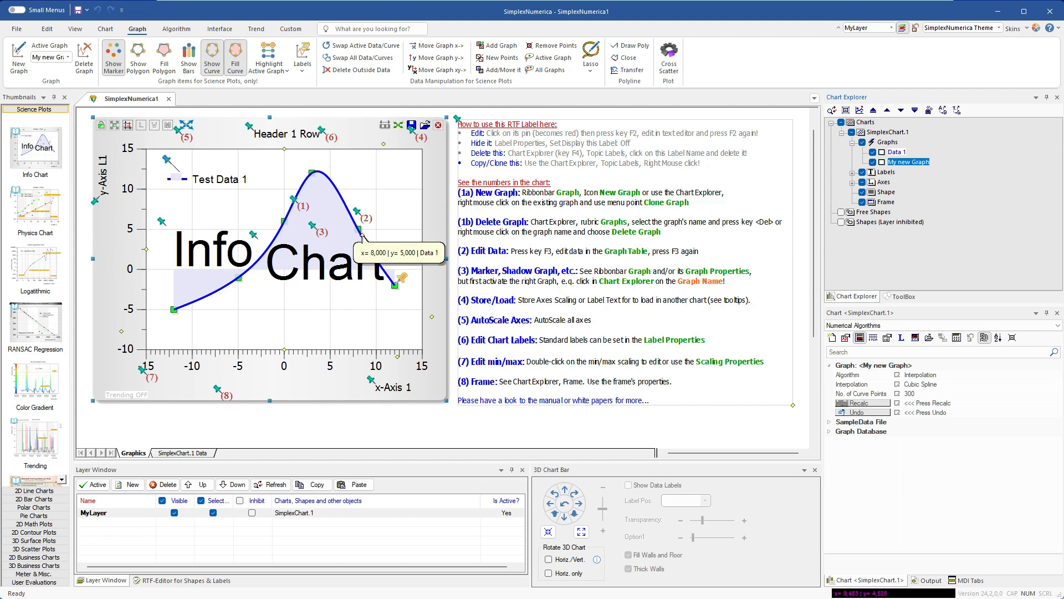
pyautogui.click(361, 237)
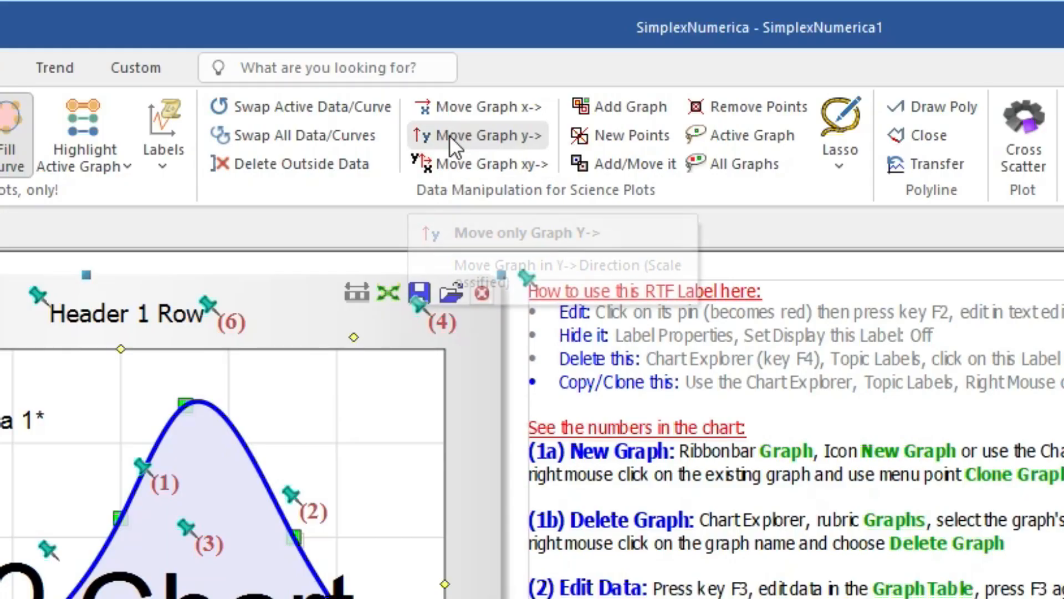
pyautogui.click(467, 172)
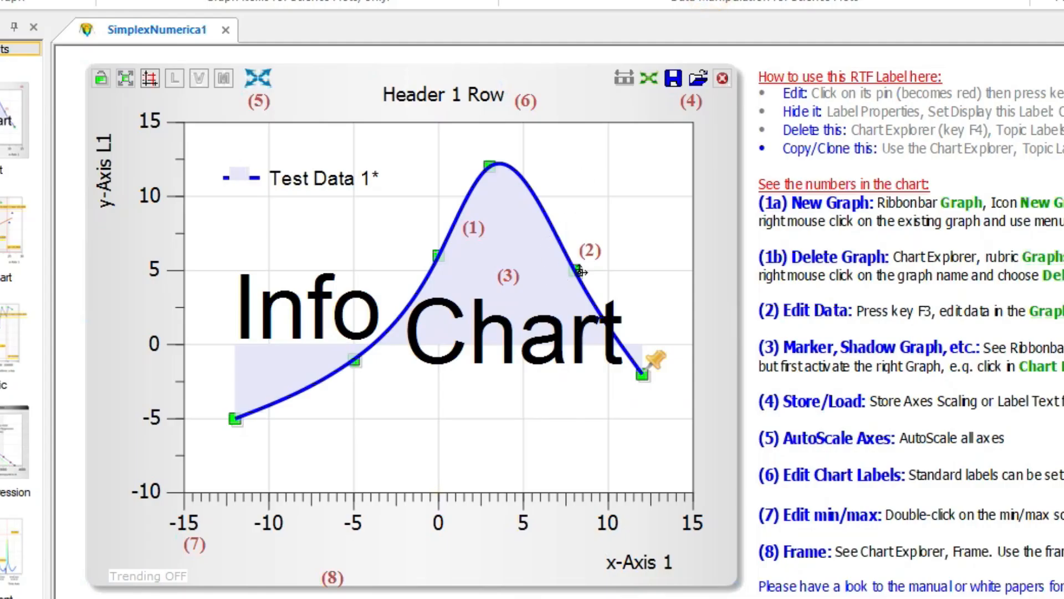
pyautogui.moveTo(296, 539); pyautogui.dragTo(253, 598)
pyautogui.moveTo(545, 365); pyautogui.dragTo(644, 317)
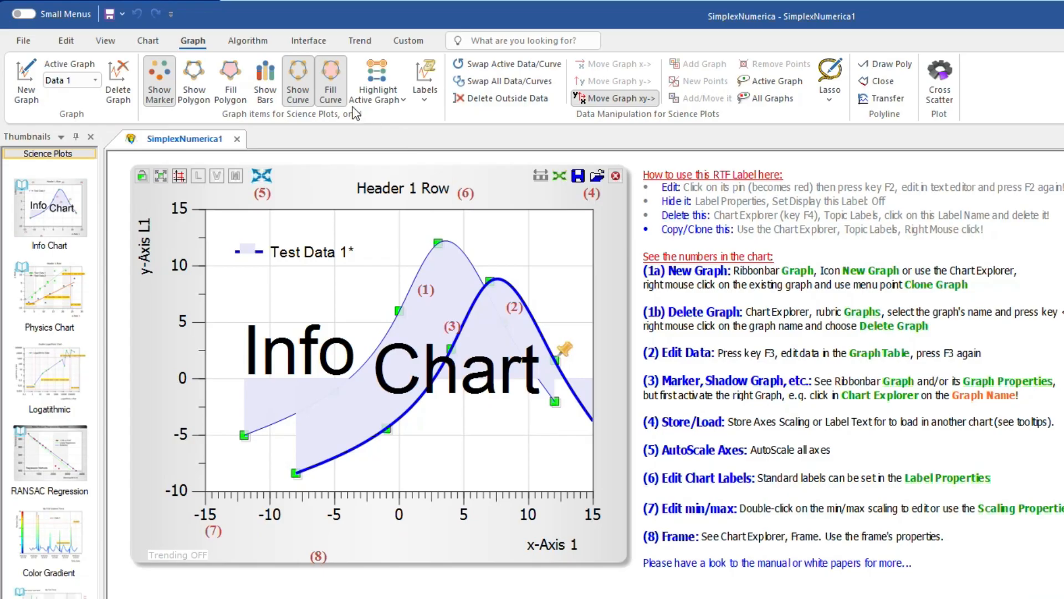
# - Turn off the fill of the Data 1 curve and move that graph so its first point lies at about (-9, -10.4)
pyautogui.click(329, 92)
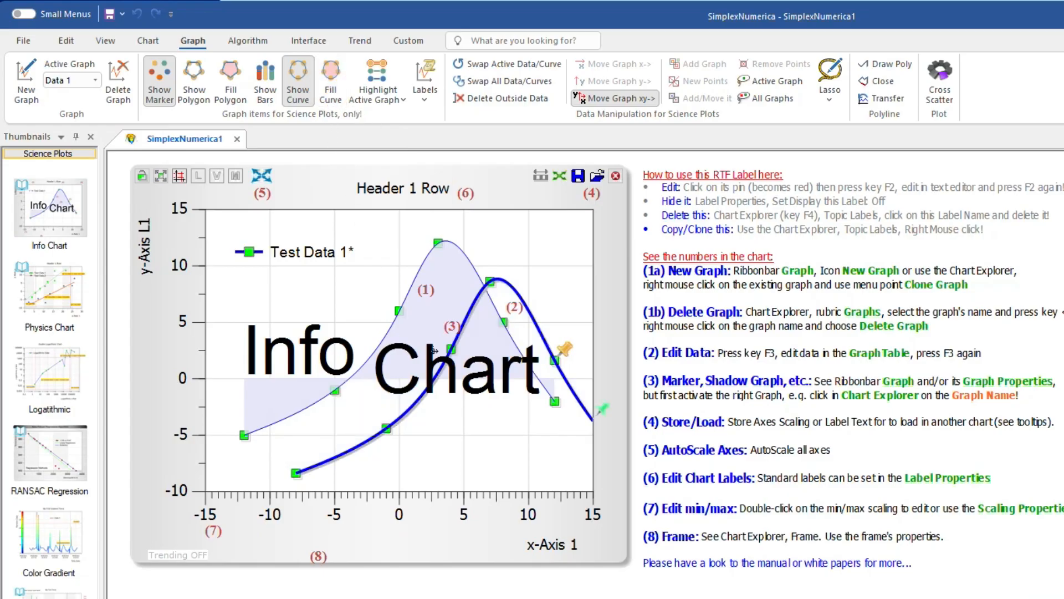
pyautogui.moveTo(490, 283); pyautogui.dragTo(477, 302)
pyautogui.moveTo(476, 304)
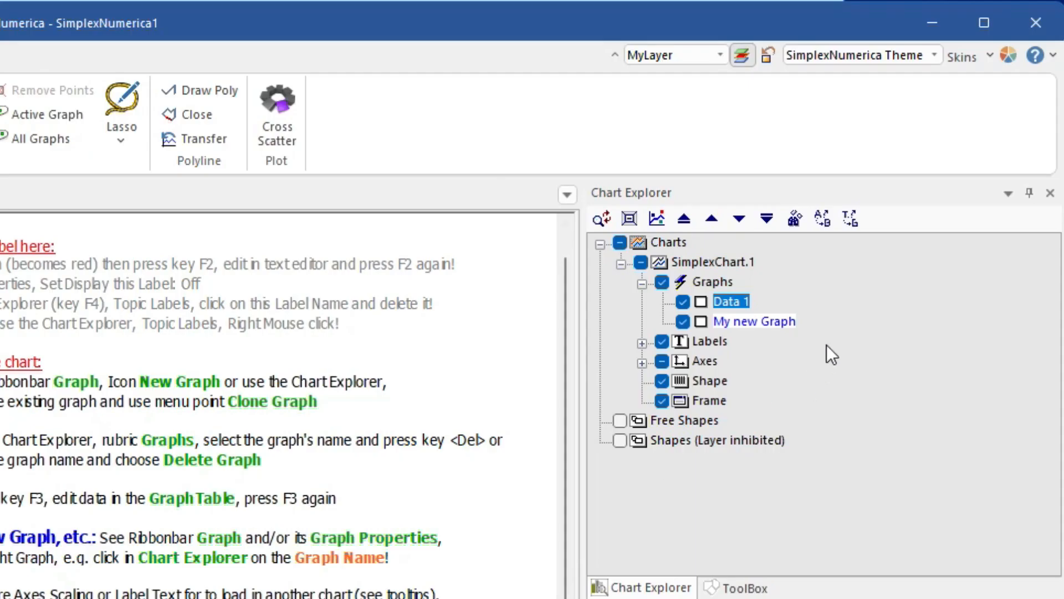
# - Clone the graph My new Graph and name the copy My new Graph 2
pyautogui.rightClick(748, 323)
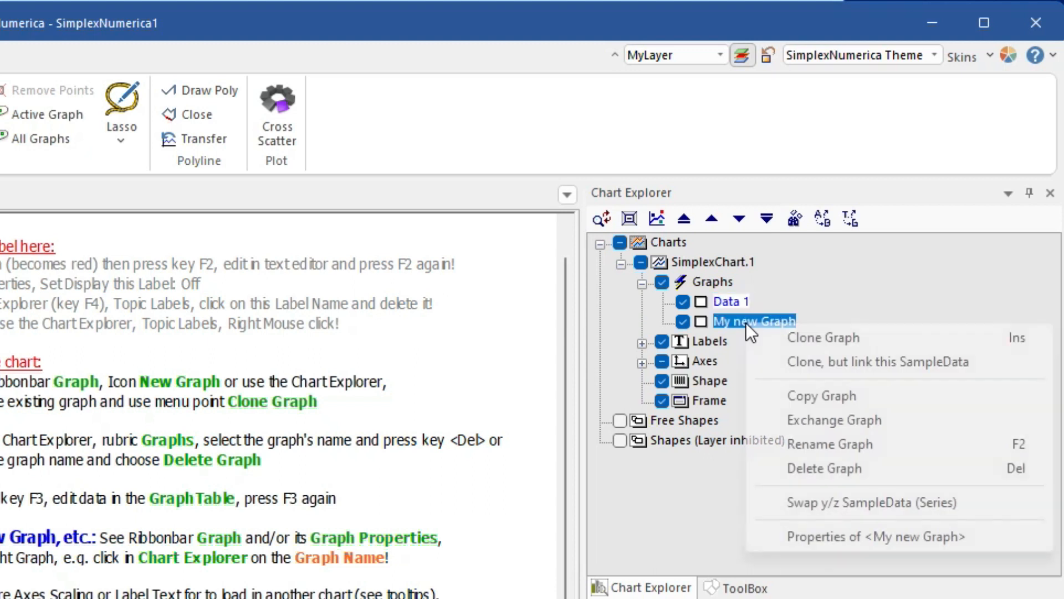
pyautogui.click(803, 337)
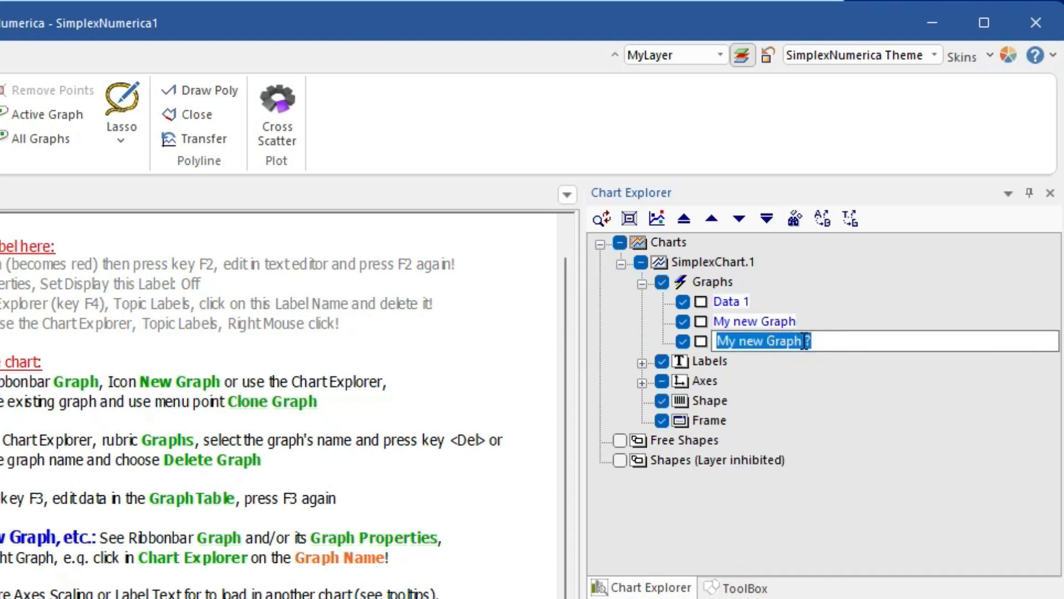
pyautogui.press('End')
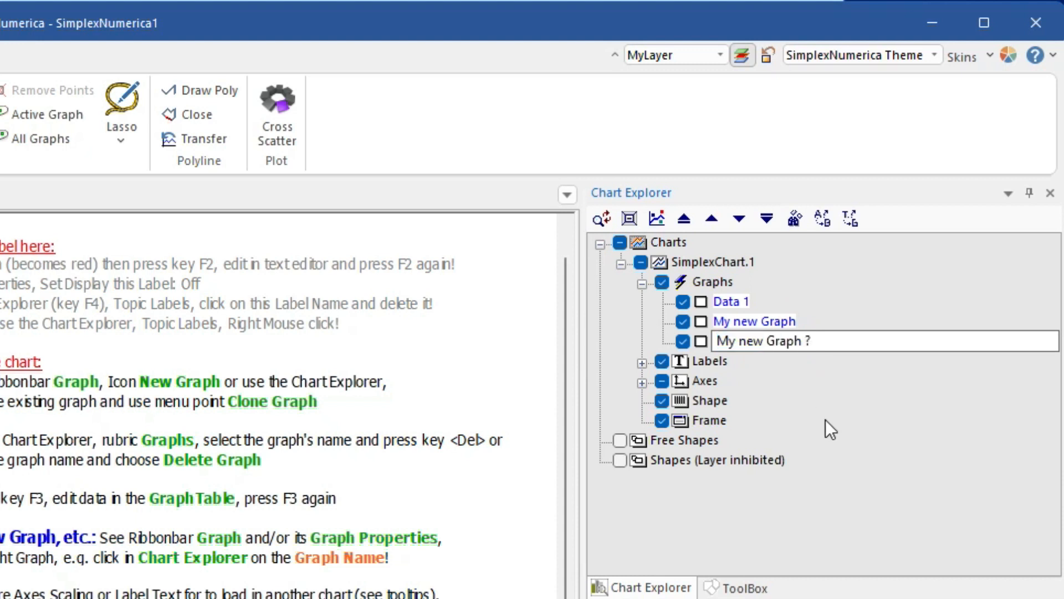
pyautogui.press('BackSpace')
pyautogui.write('2')
pyautogui.press('Return')
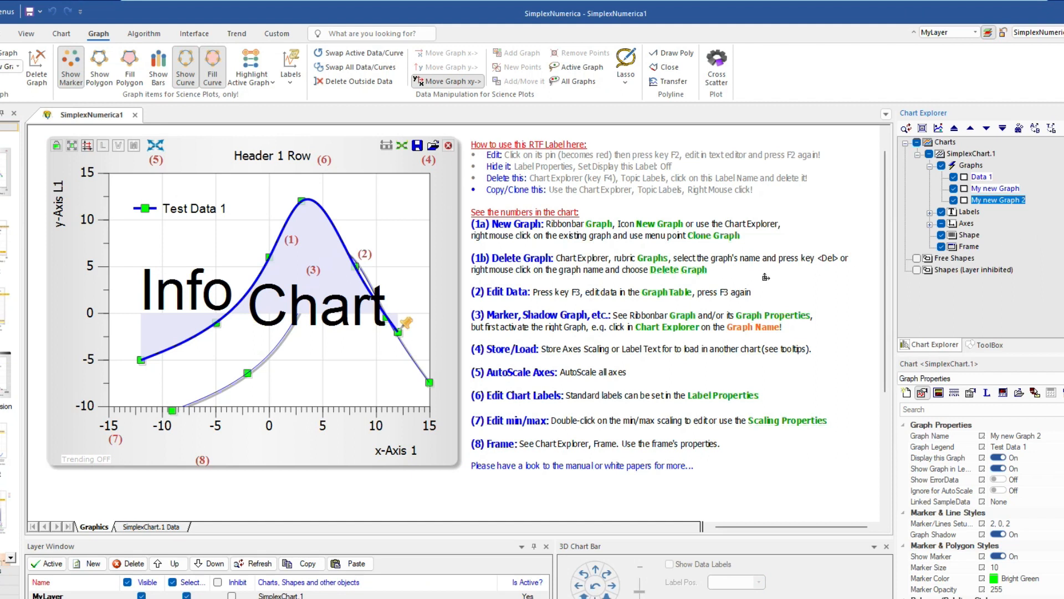
# - Move My new Graph so its first point lies at about (-11.7, -7.3), and autoscale all axes
pyautogui.moveTo(397, 333); pyautogui.dragTo(261, 218)
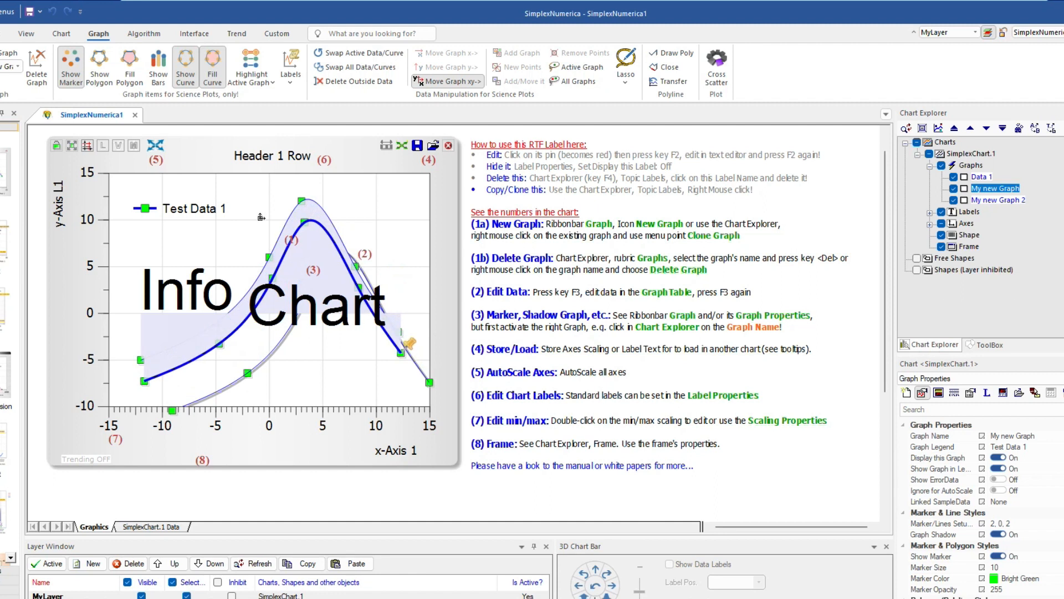
pyautogui.click(156, 145)
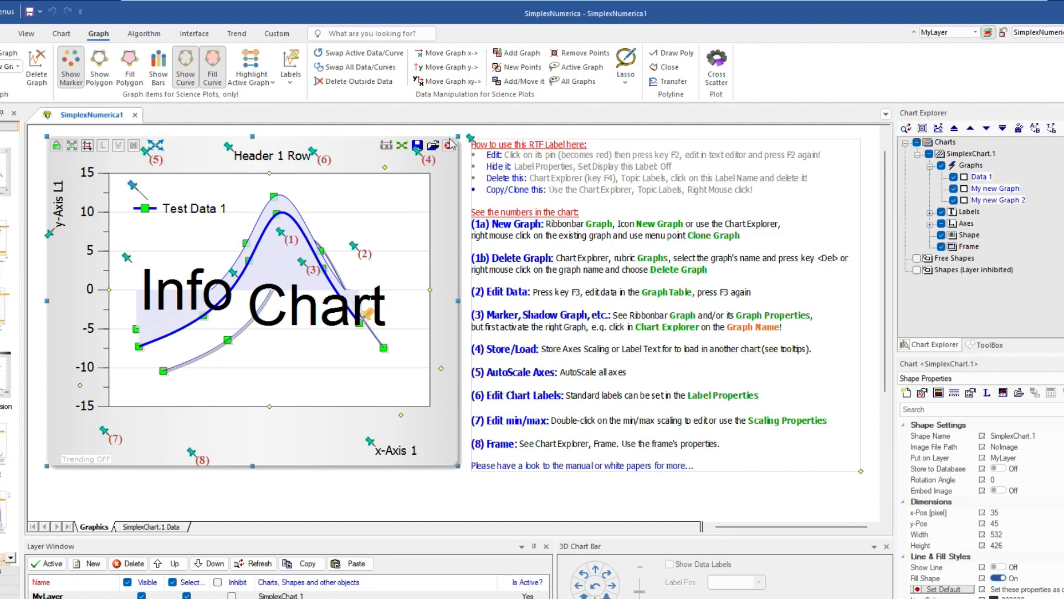
# - Move Data 1 so its last point lies at about (18.5, -11), and My new Graph 2 to end at about (12.5, -12.8)
pyautogui.click(450, 81)
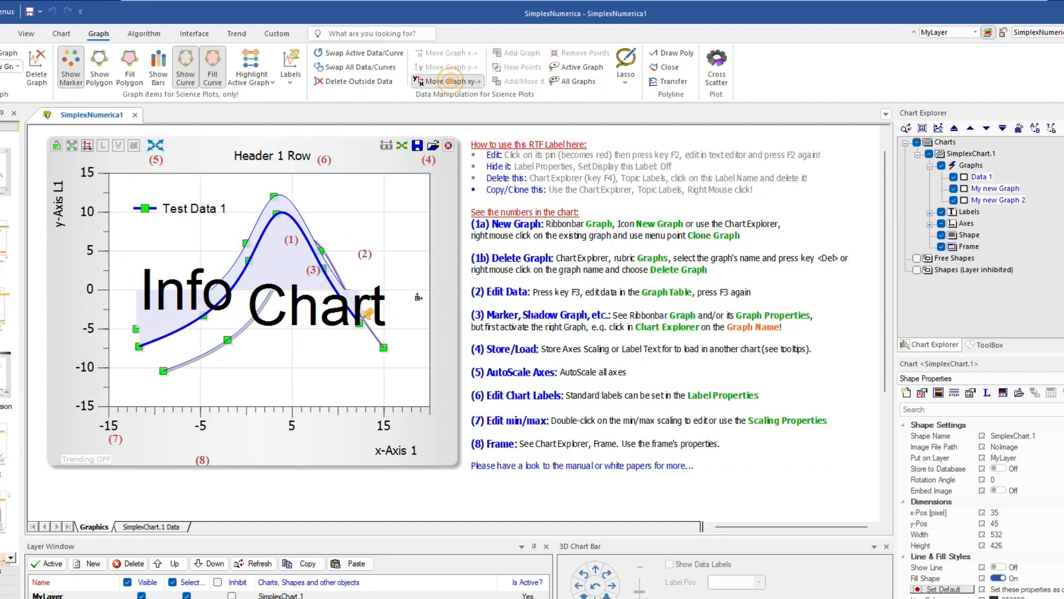
pyautogui.moveTo(384, 347); pyautogui.dragTo(416, 375)
pyautogui.moveTo(320, 250)
pyautogui.mouseDown()
pyautogui.moveTo(302, 315)
pyautogui.moveTo(324, 334)
pyautogui.mouseUp()
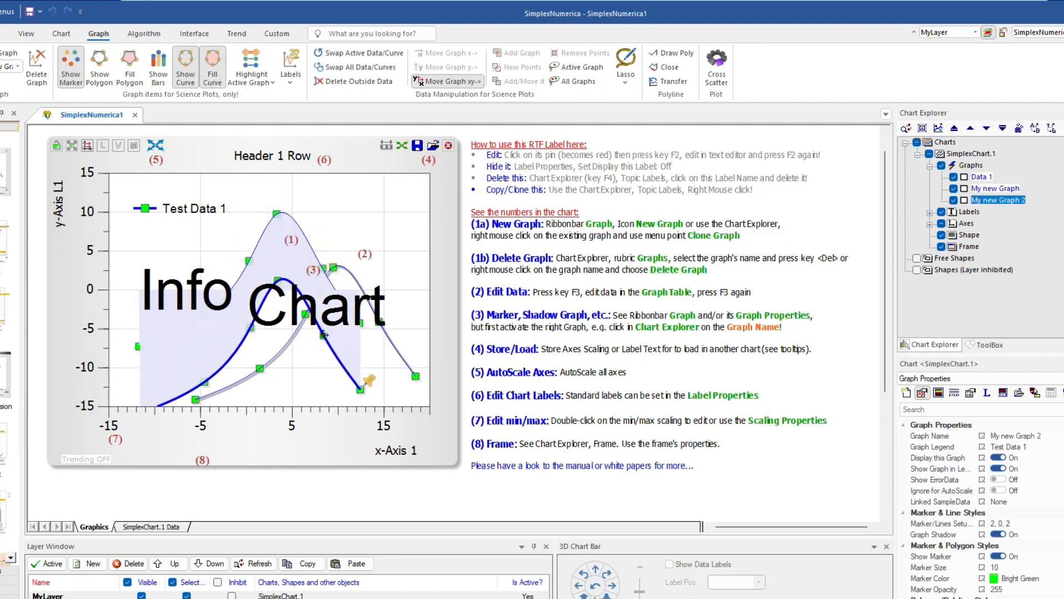
# - Turn off the curve fill of My new Graph 2 and of My new Graph
pyautogui.click(217, 78)
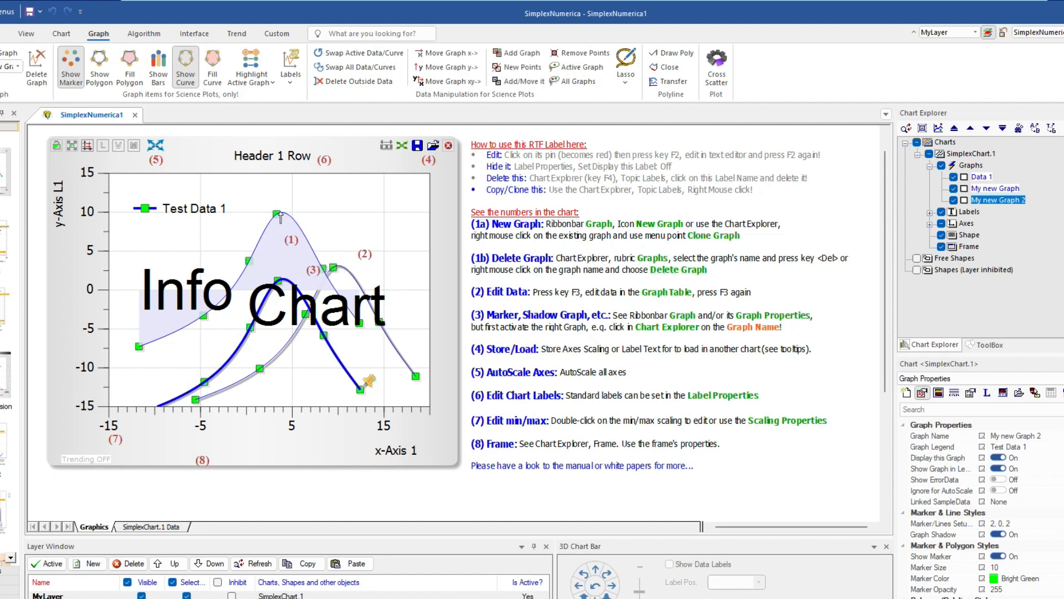
pyautogui.click(278, 217)
pyautogui.click(212, 69)
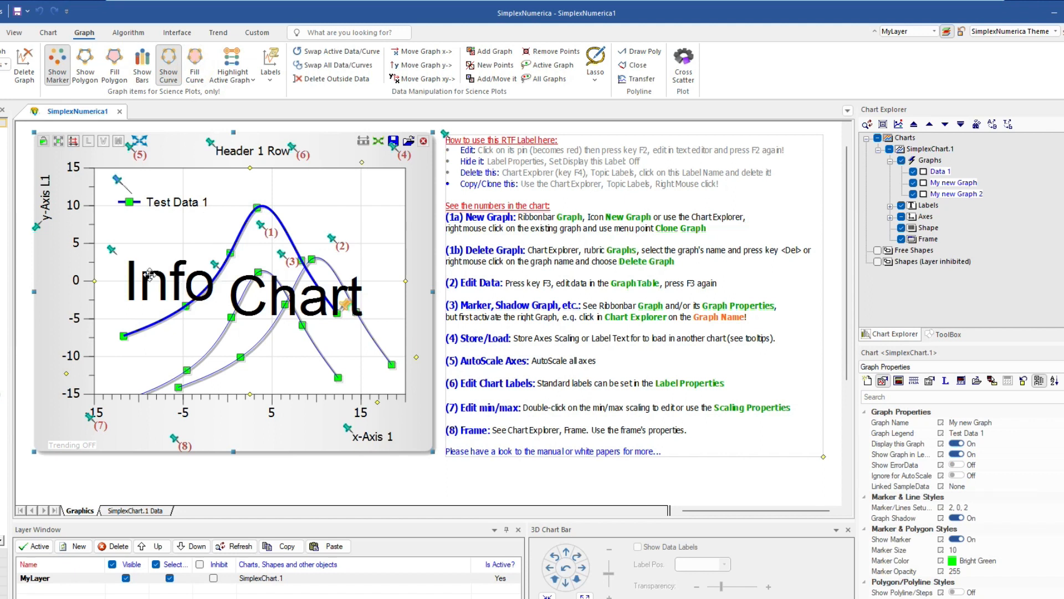
# - Move the large Info and Chart labels below the plot and turn off the display of both
pyautogui.moveTo(115, 250); pyautogui.dragTo(216, 441)
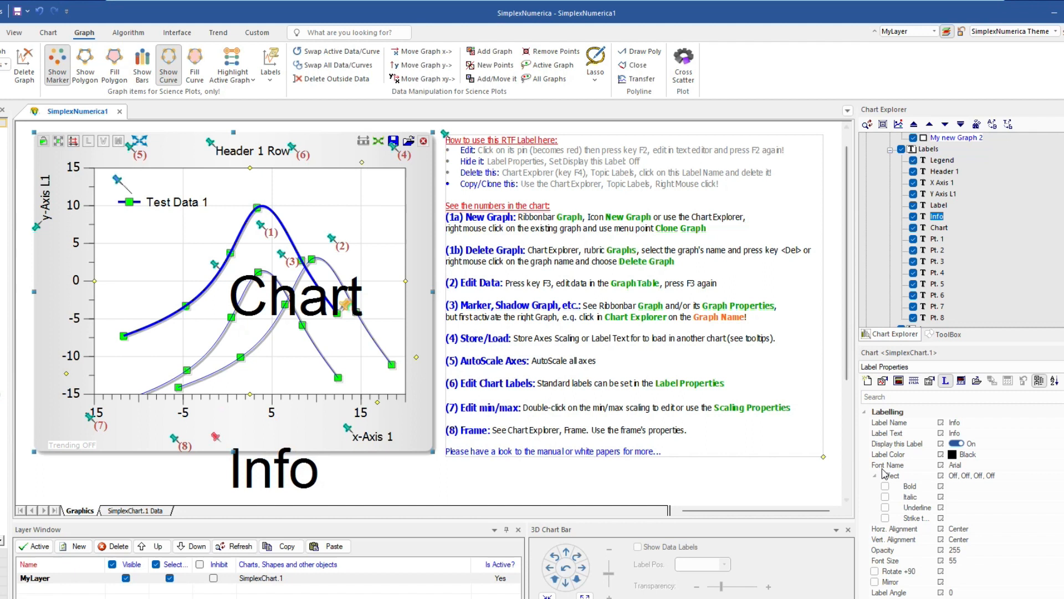
pyautogui.click(956, 444)
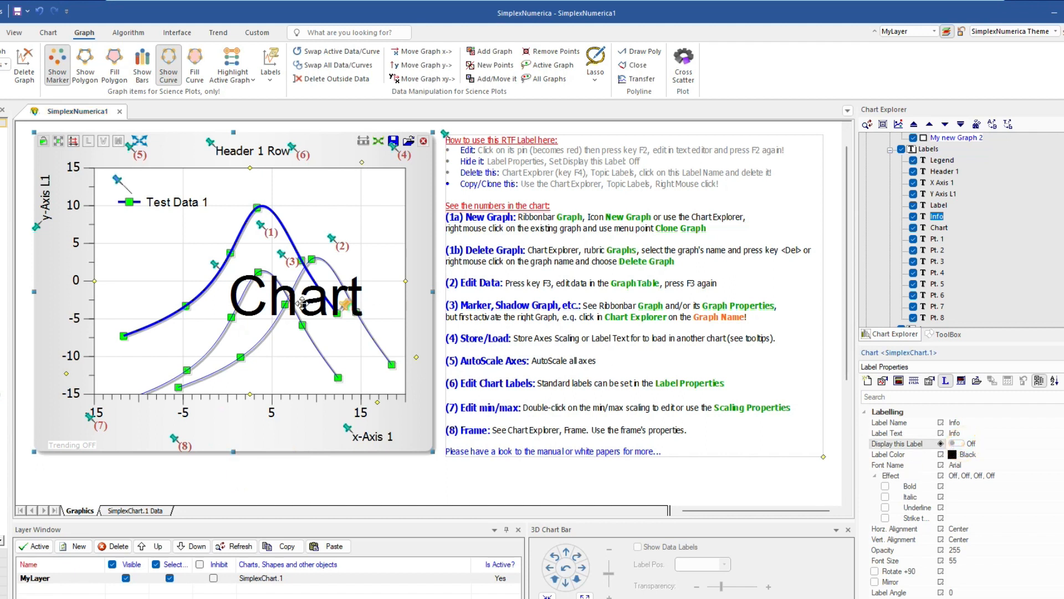
pyautogui.moveTo(217, 268); pyautogui.dragTo(220, 423)
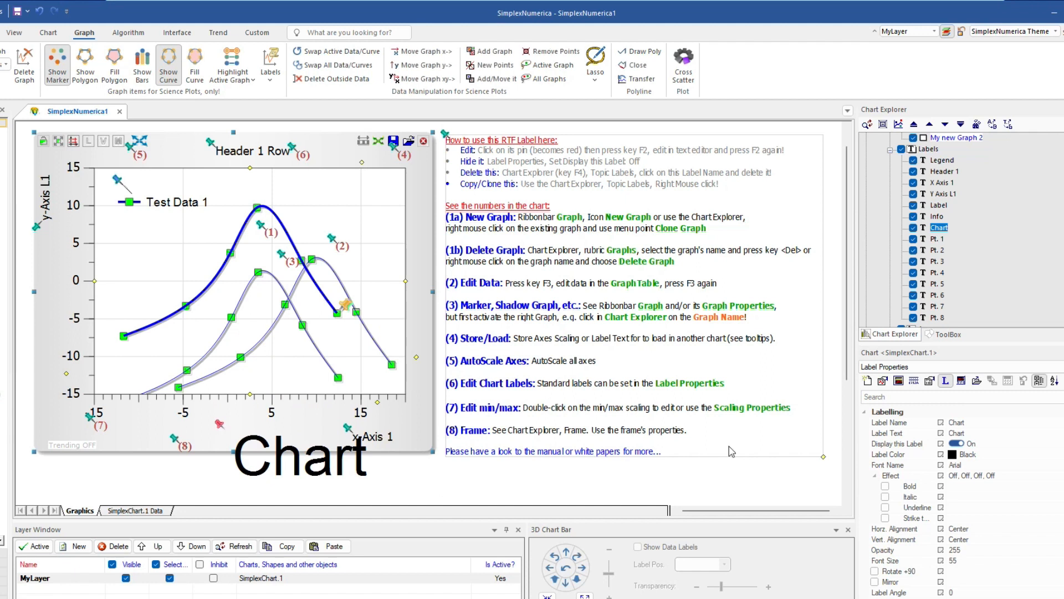
pyautogui.click(957, 443)
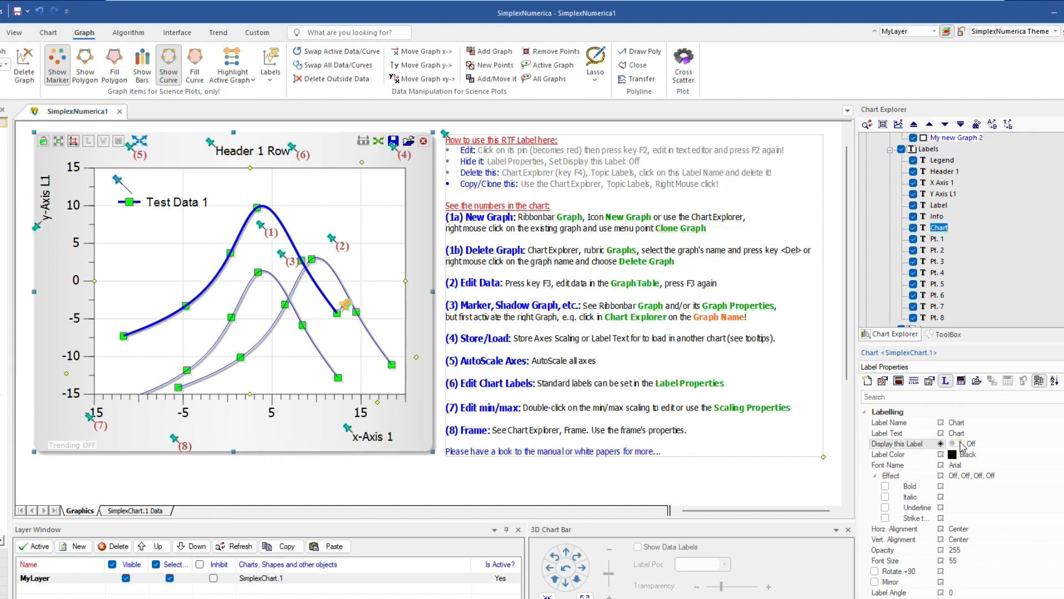
# - Turn off the display of the RTF instruction label and enlarge the chart across the freed page area
pyautogui.click(447, 139)
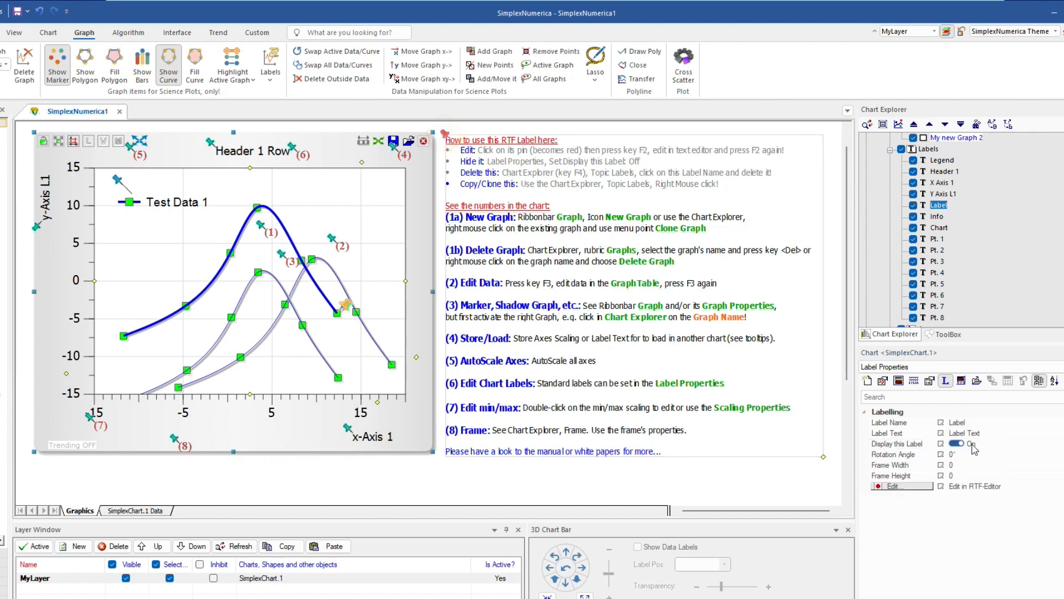
pyautogui.click(952, 443)
pyautogui.moveTo(434, 452); pyautogui.dragTo(747, 483)
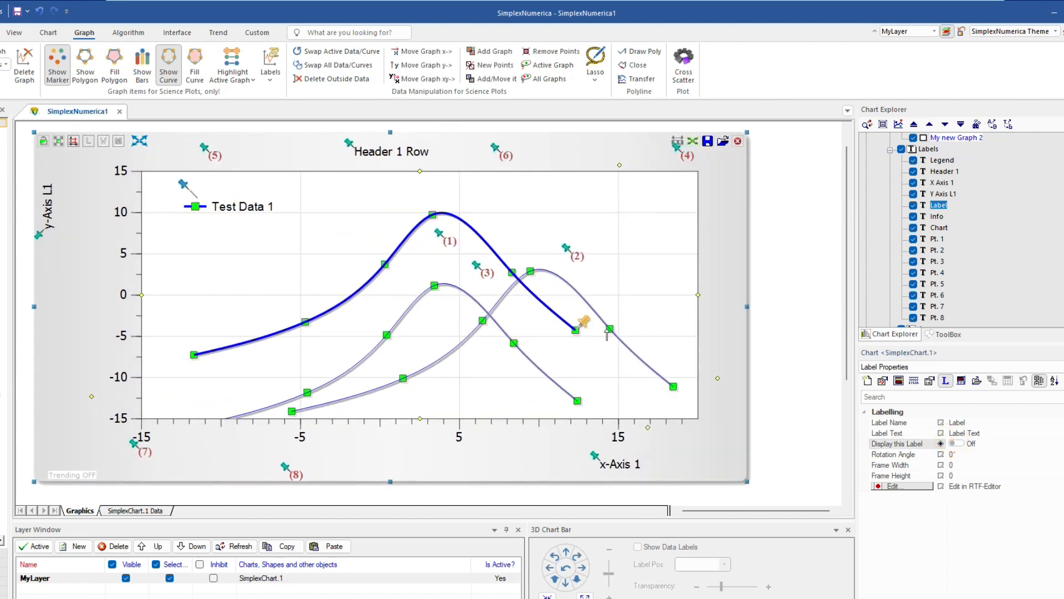
pyautogui.scroll(2, 1051, 224)
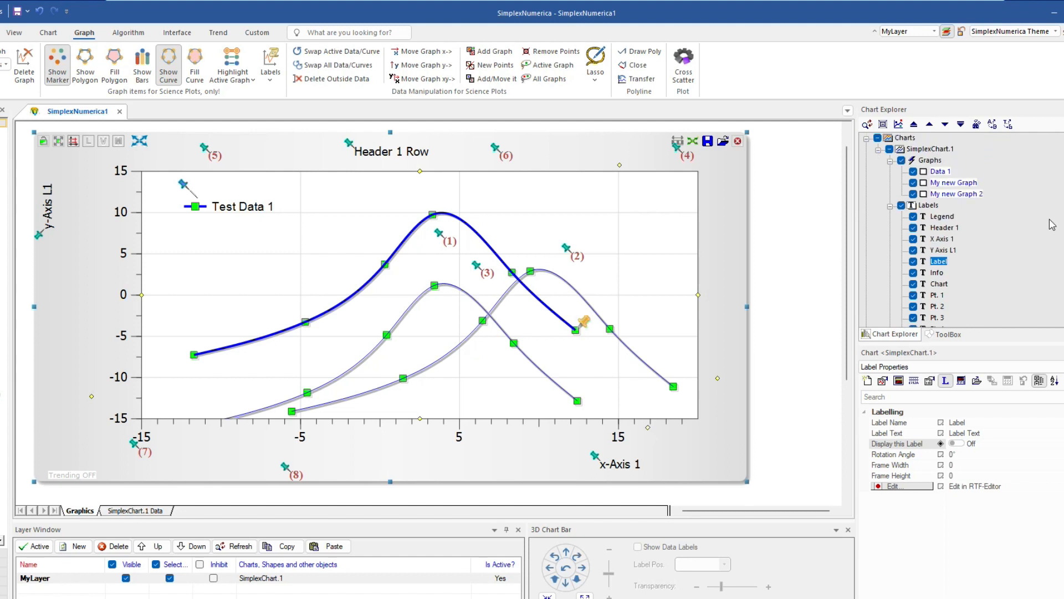
# - Reset the marker colors and the curve colors of all graphs to their defaults
pyautogui.rightClick(935, 162)
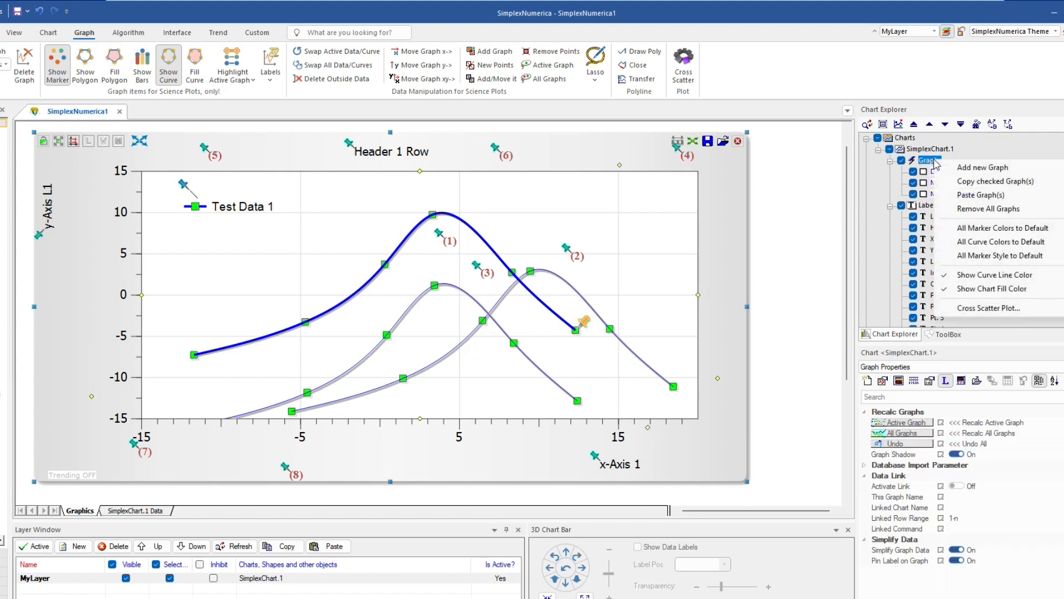
pyautogui.click(974, 229)
pyautogui.rightClick(935, 163)
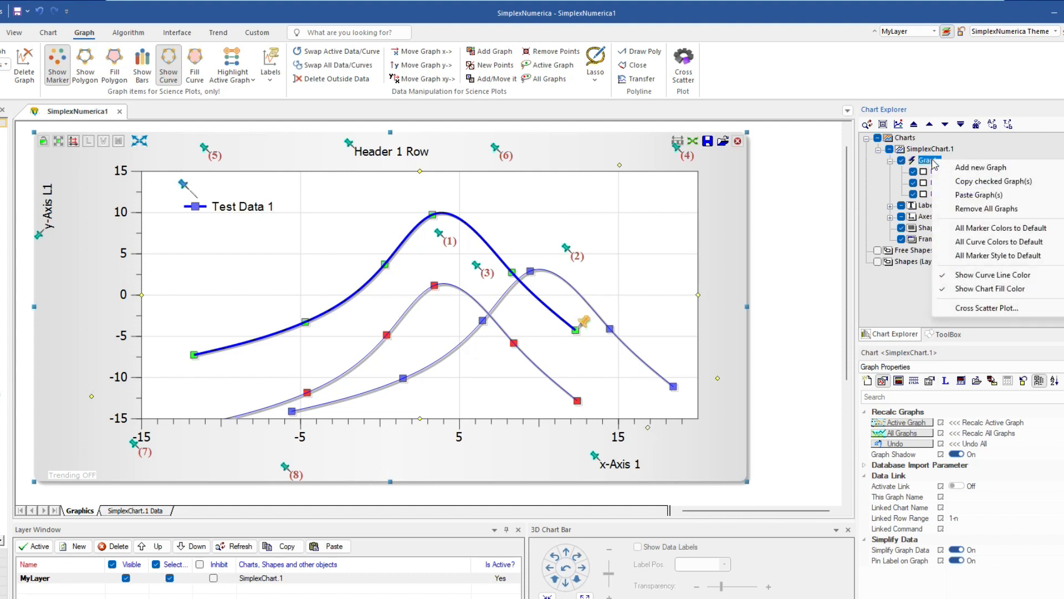
pyautogui.click(990, 242)
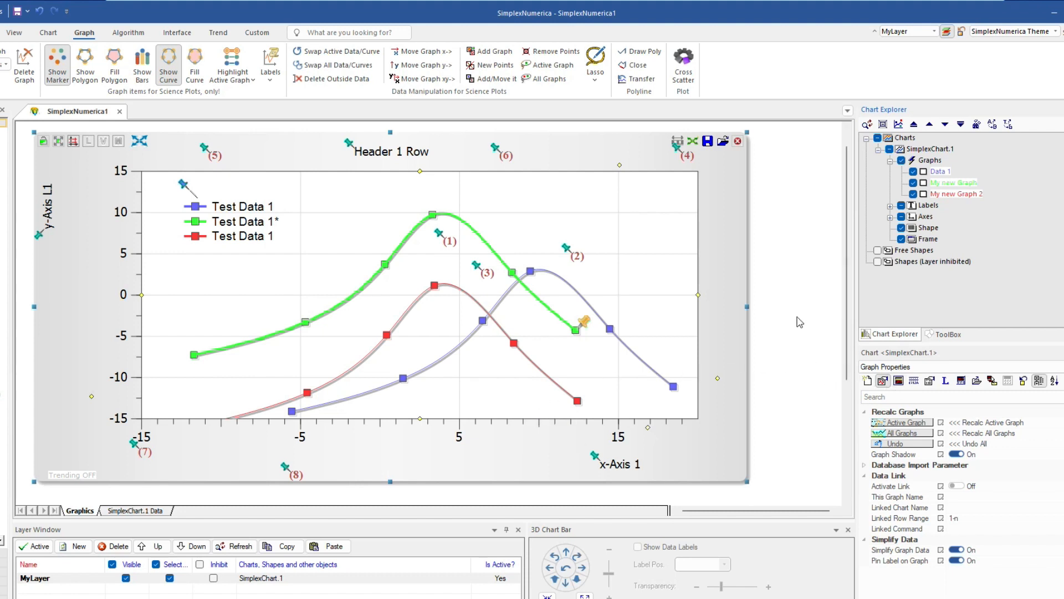
# - Turn off the graph shadow in the properties of the whole chart
pyautogui.click(962, 194)
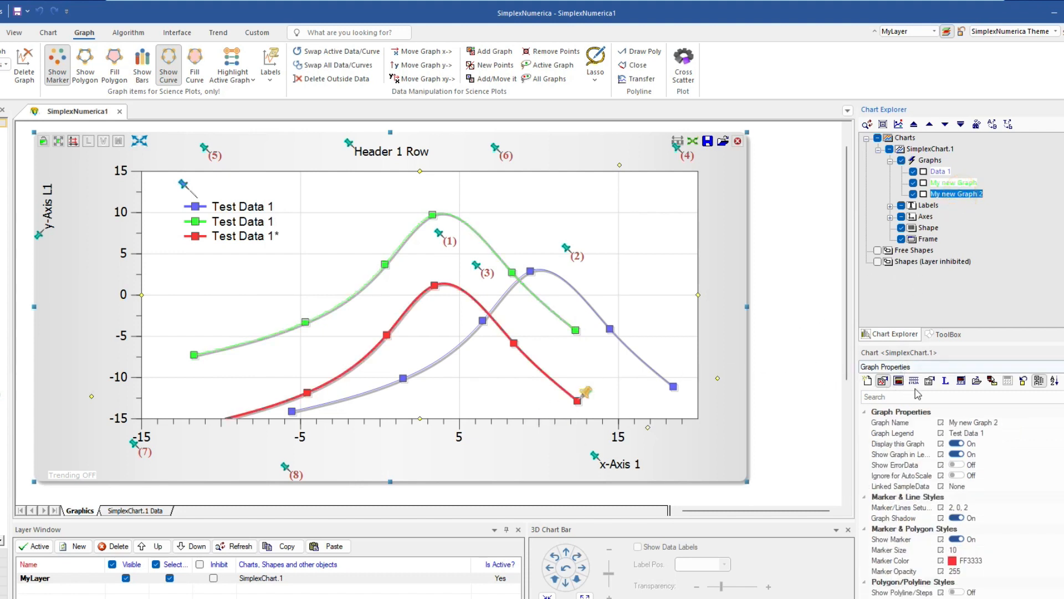
pyautogui.click(929, 380)
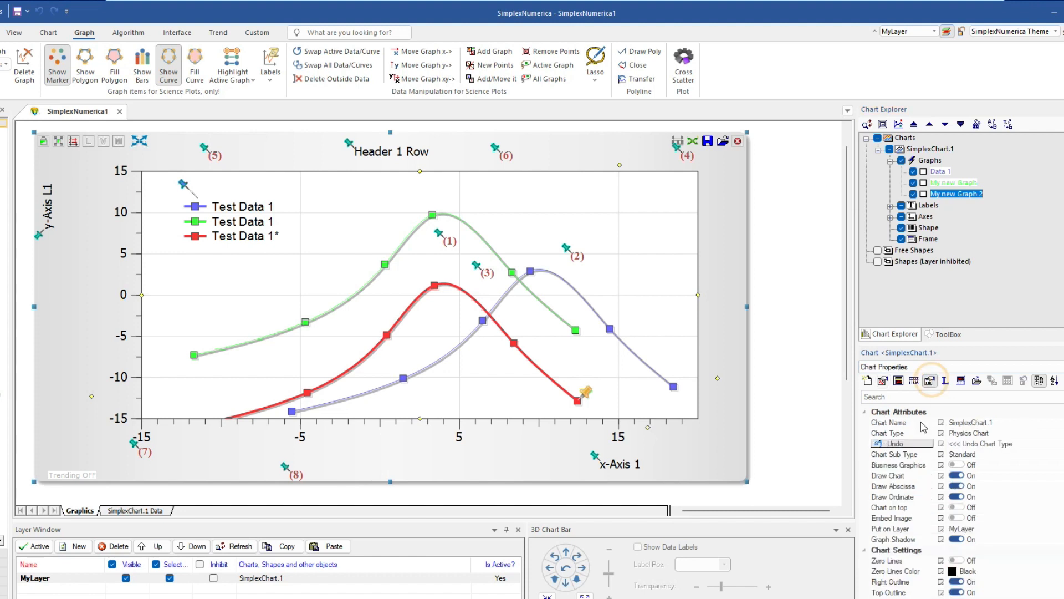
pyautogui.click(961, 540)
# - Place cursor lines at about y = -10.4 and x = -6.3 with My new Graph active, and a third with My new Graph 2 active
pyautogui.click(544, 284)
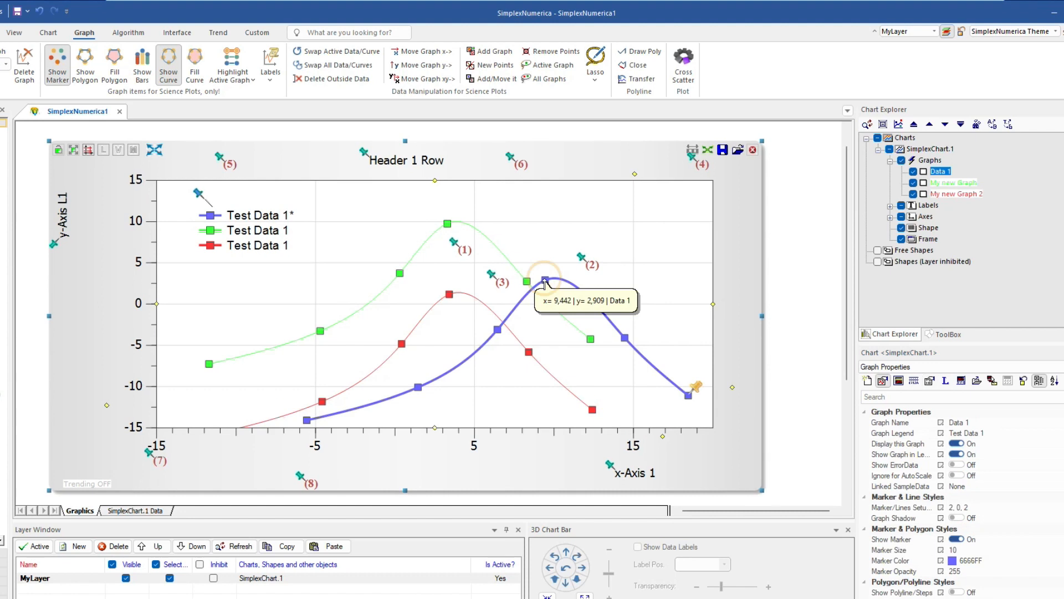
pyautogui.click(449, 224)
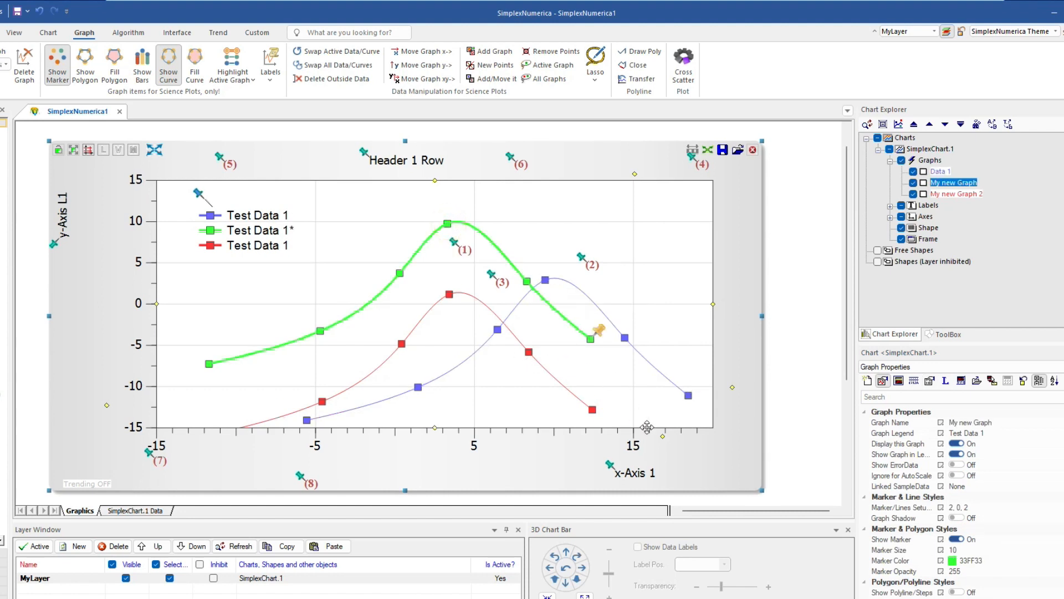
pyautogui.moveTo(662, 437); pyautogui.dragTo(546, 394)
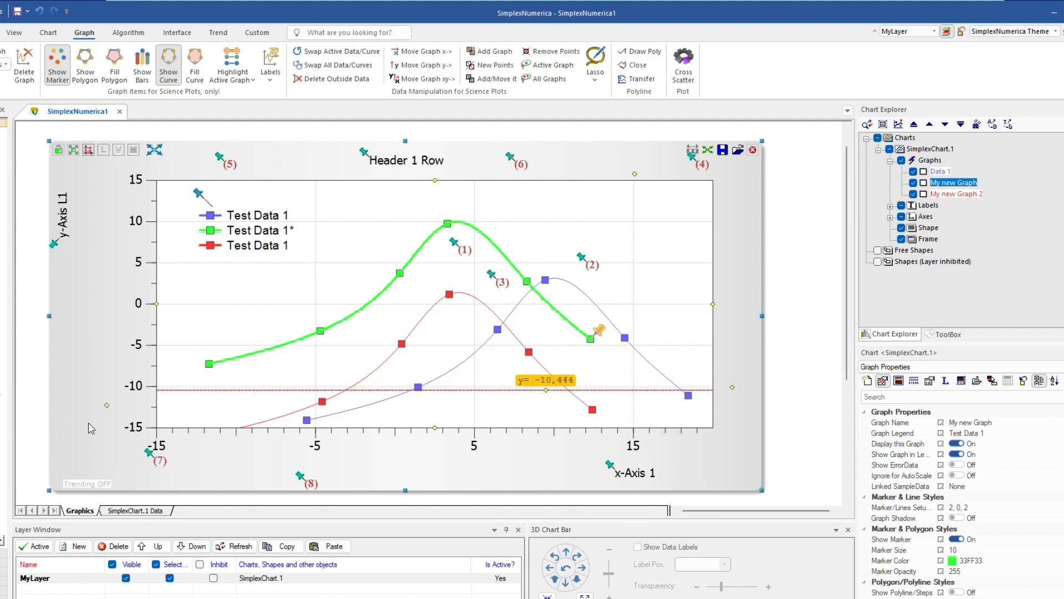
pyautogui.moveTo(108, 411); pyautogui.dragTo(295, 403)
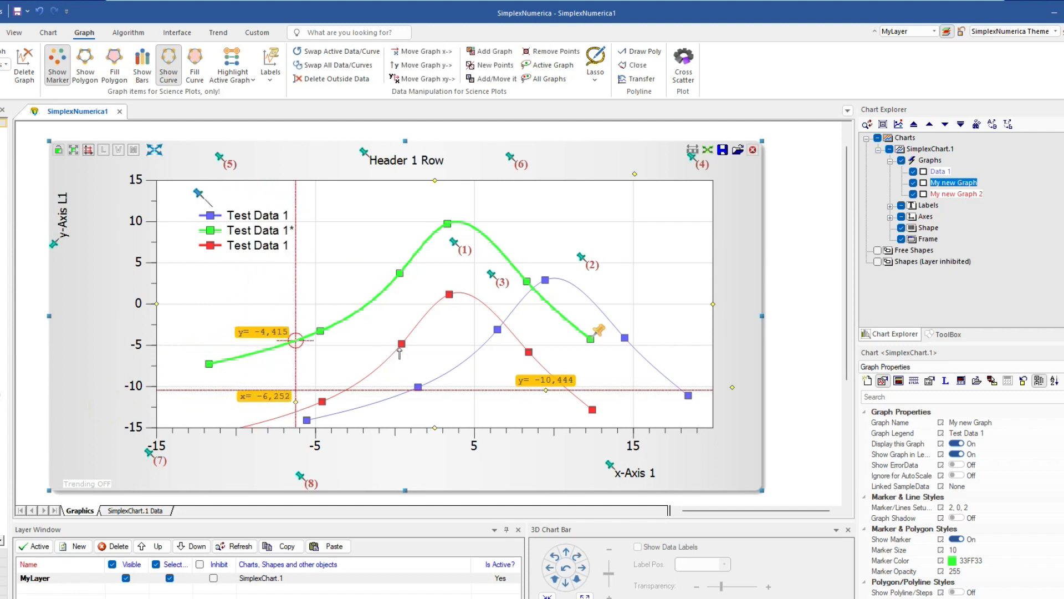
pyautogui.click(403, 348)
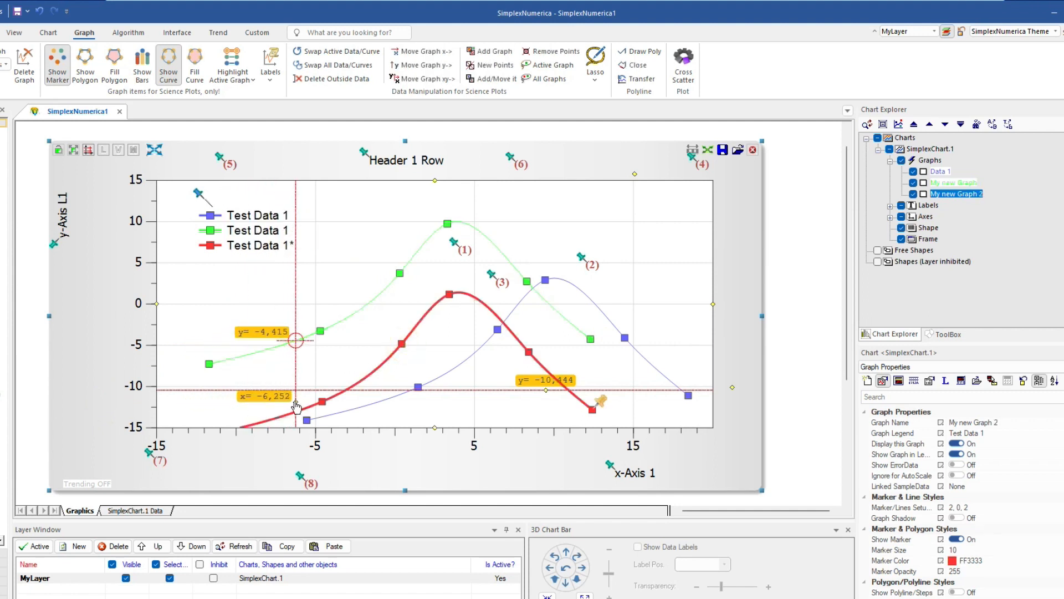
pyautogui.moveTo(733, 389); pyautogui.dragTo(474, 420)
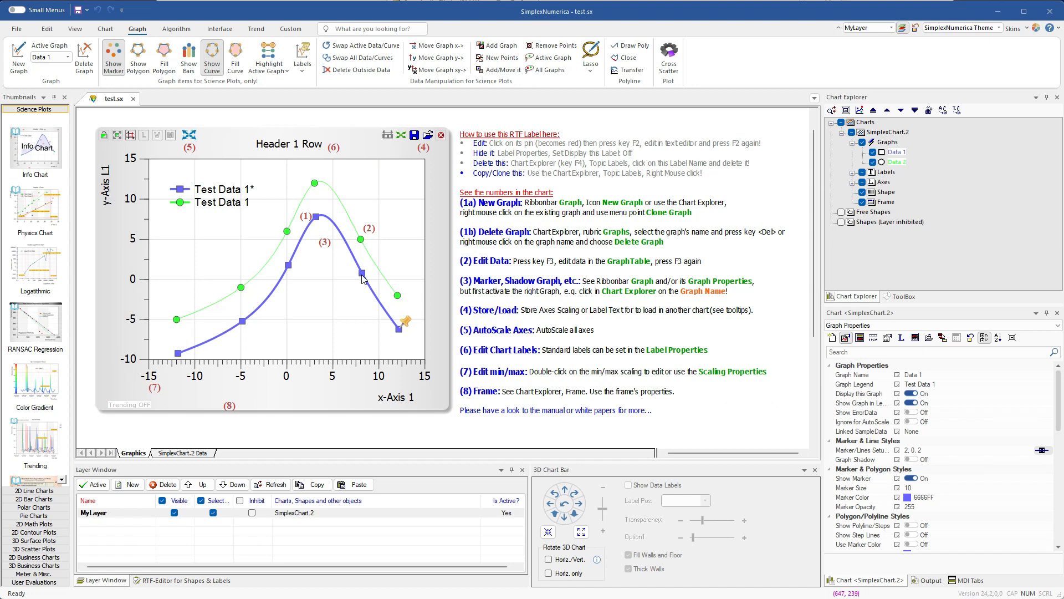
# - Make Data 2 the active graph in test.sx and delete it together with its data
pyautogui.click(360, 240)
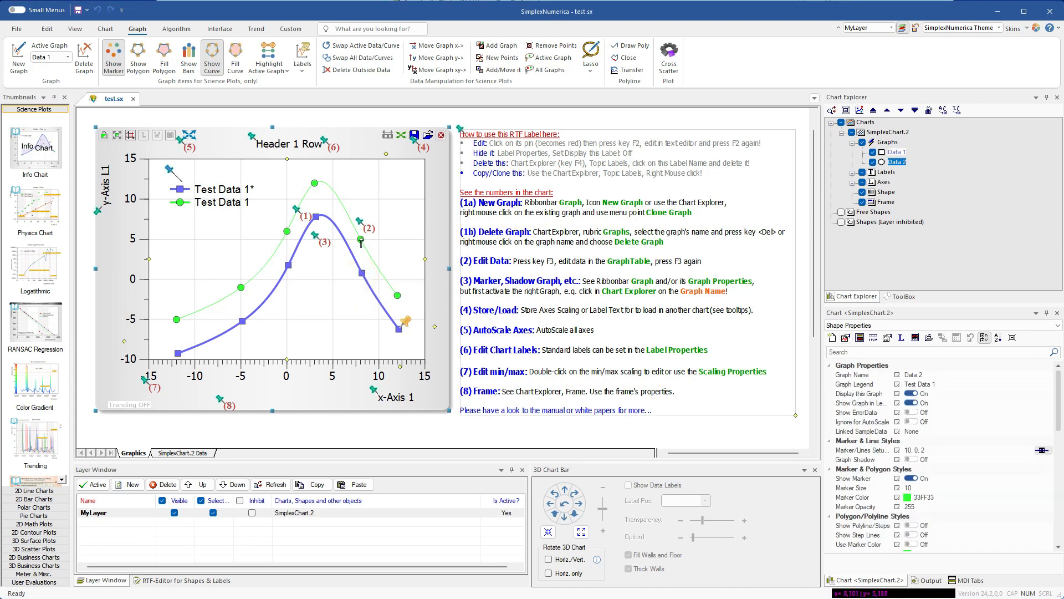
pyautogui.click(361, 273)
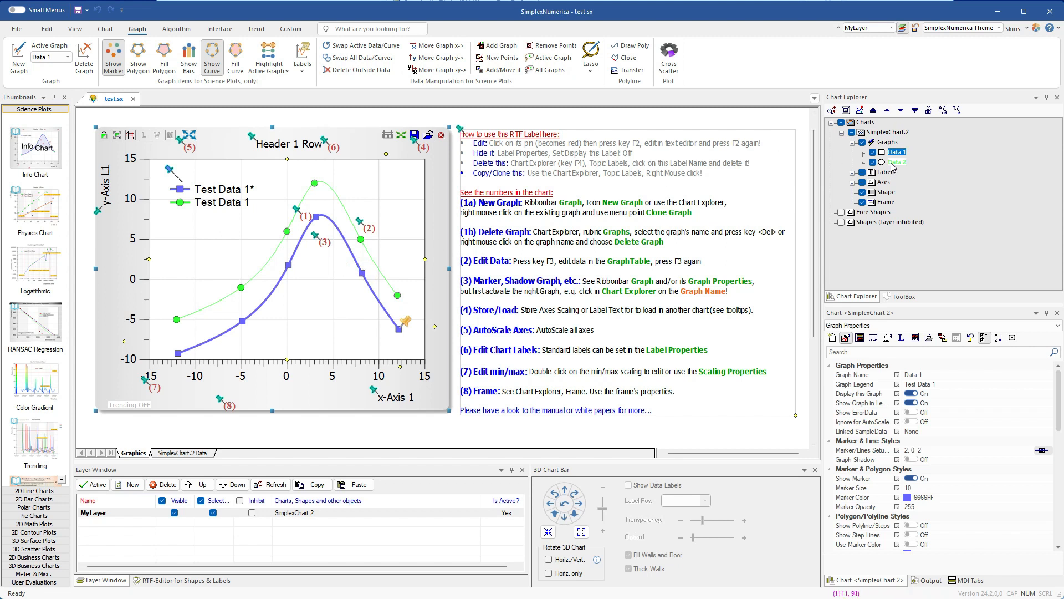
pyautogui.click(361, 241)
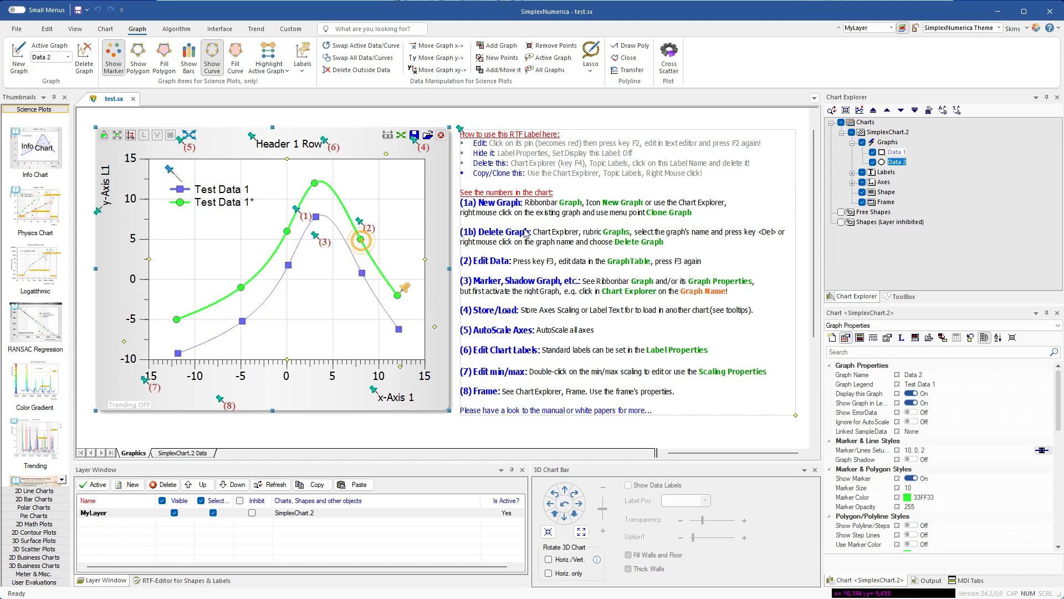
pyautogui.rightClick(894, 164)
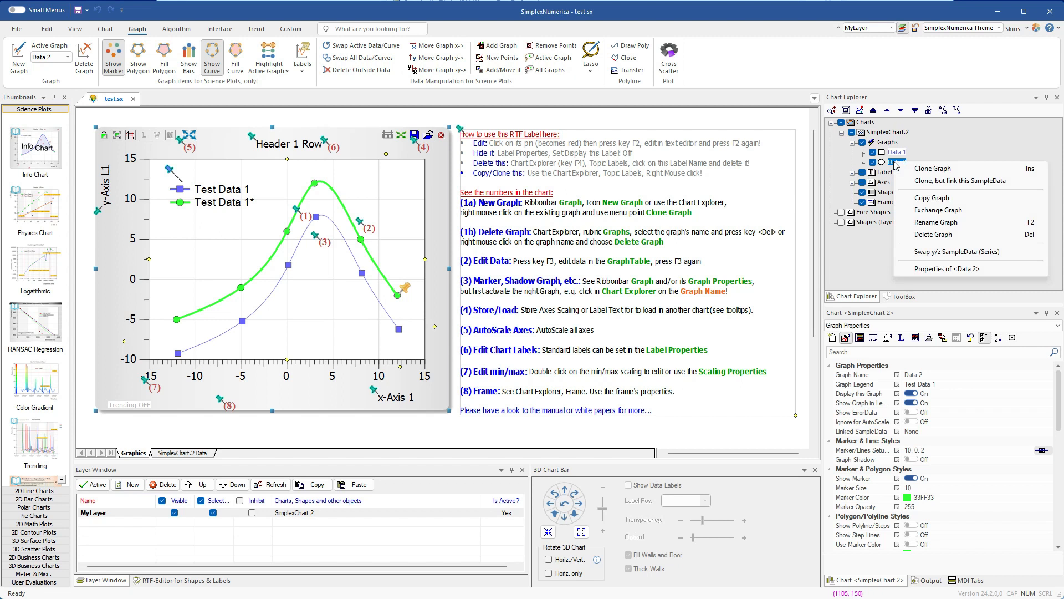
pyautogui.click(935, 236)
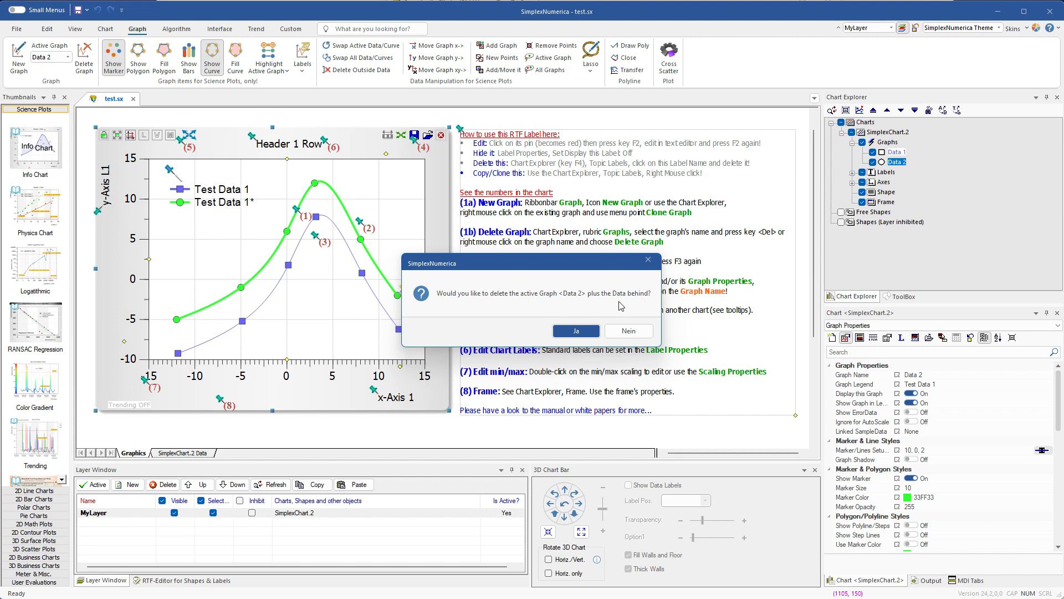
pyautogui.click(577, 331)
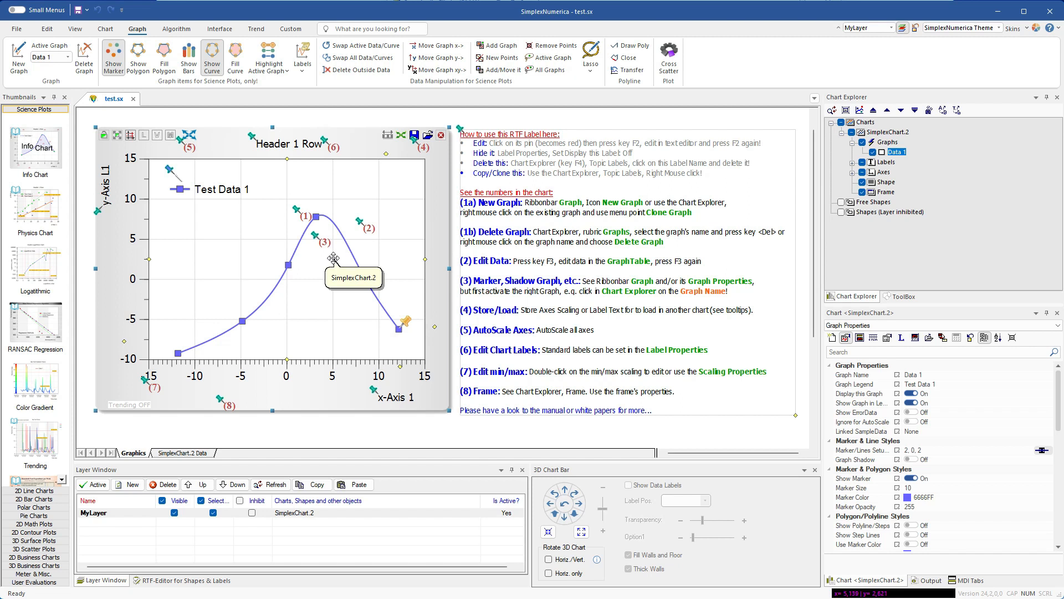
# - Autoscale all axes of the chart and select the chart
pyautogui.click(186, 138)
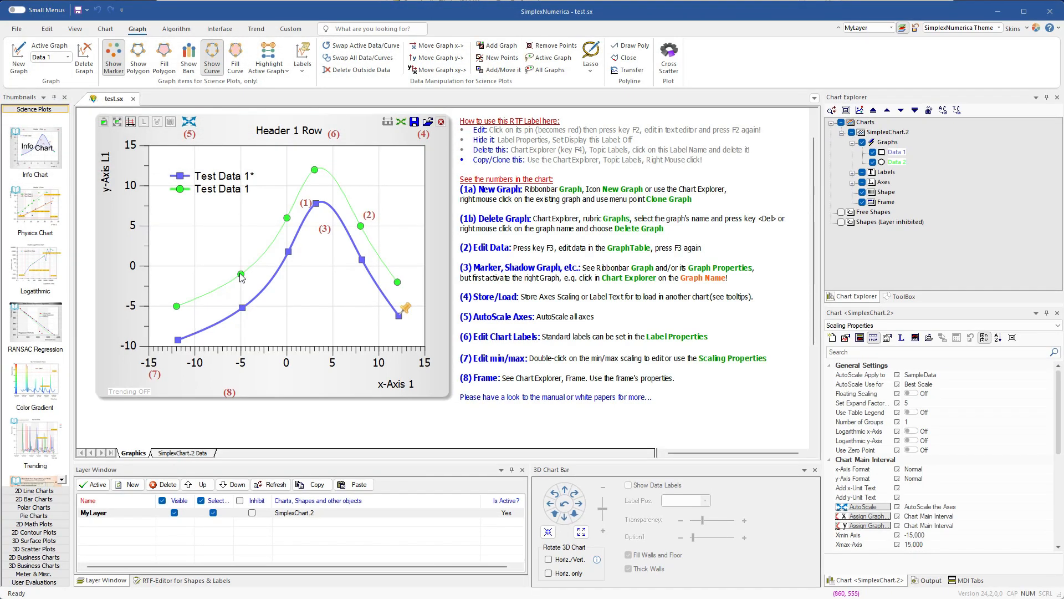
pyautogui.click(259, 308)
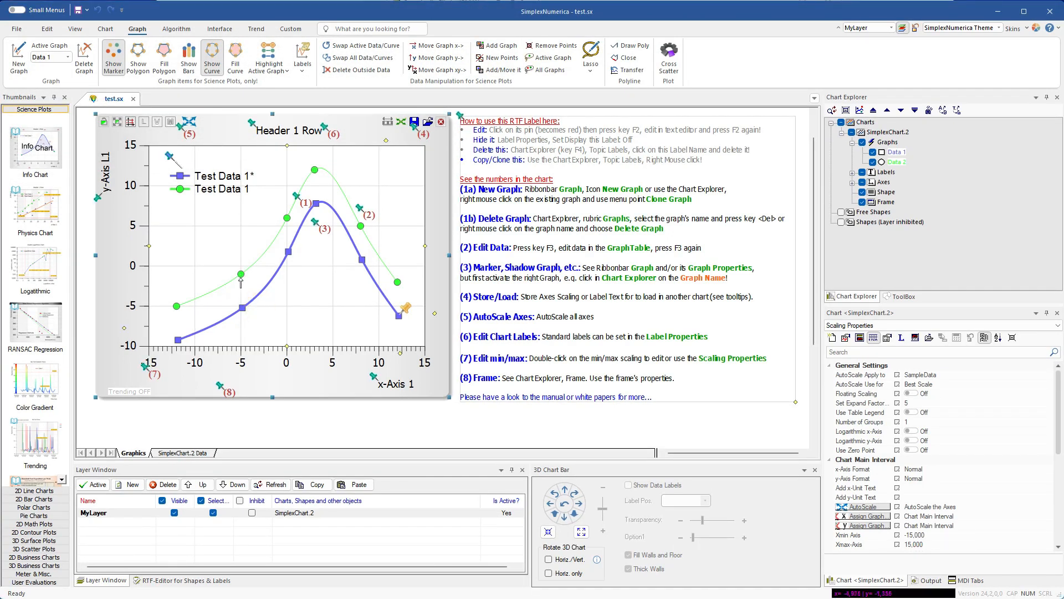
# - Open the chart's data table and set the first three y-values of Data 2 to 2, -4 and 5
pyautogui.click(189, 454)
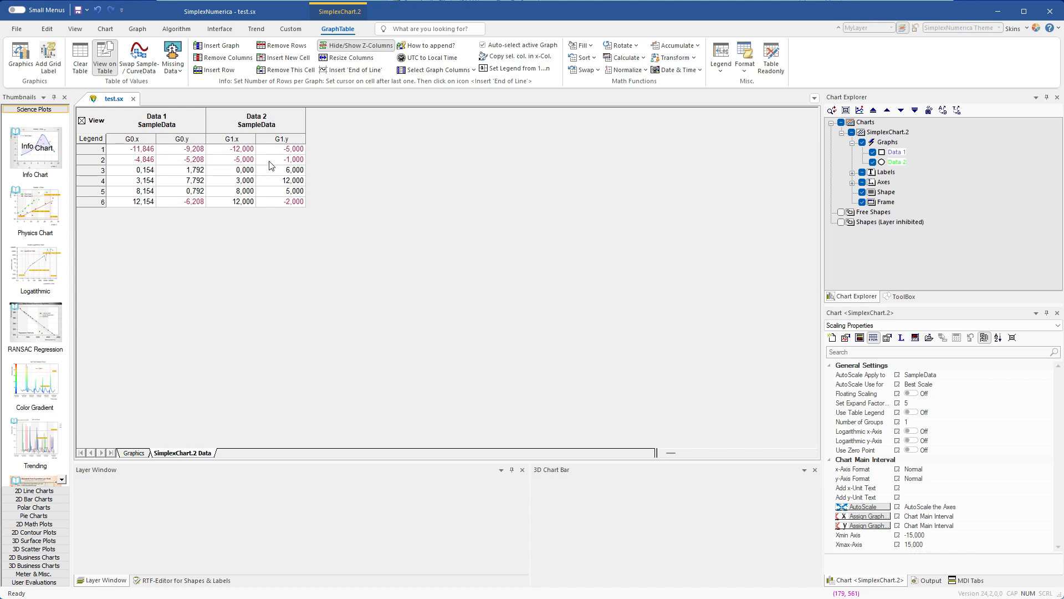
pyautogui.click(285, 160)
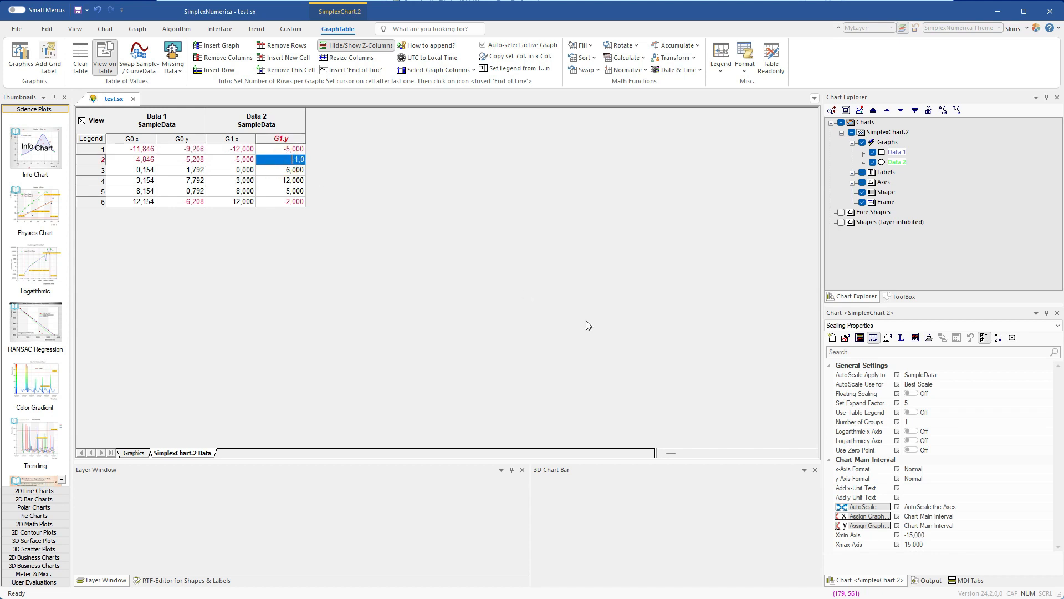
pyautogui.press('Left')
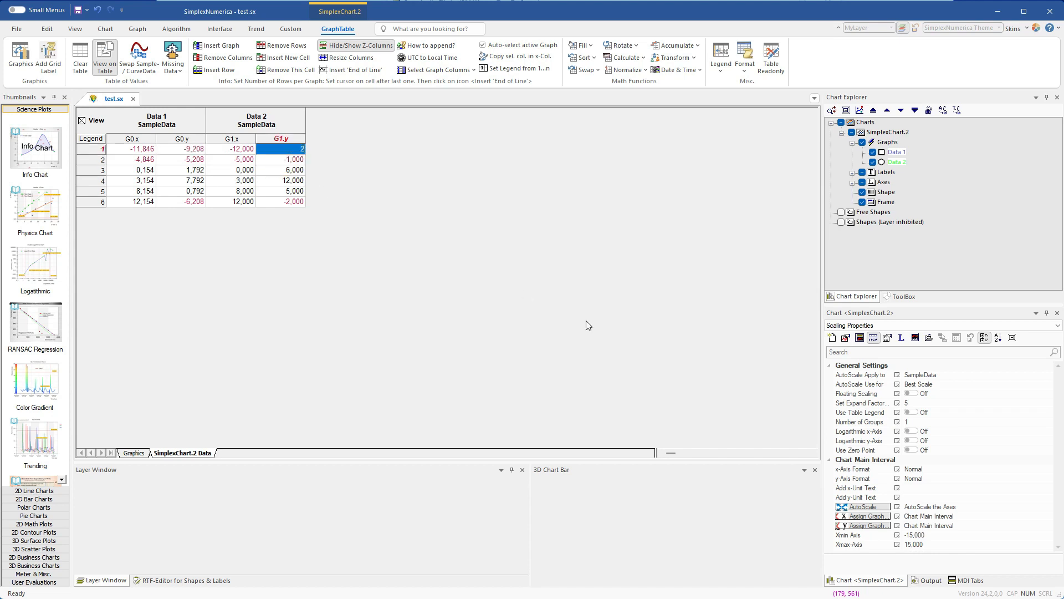
pyautogui.press('Return')
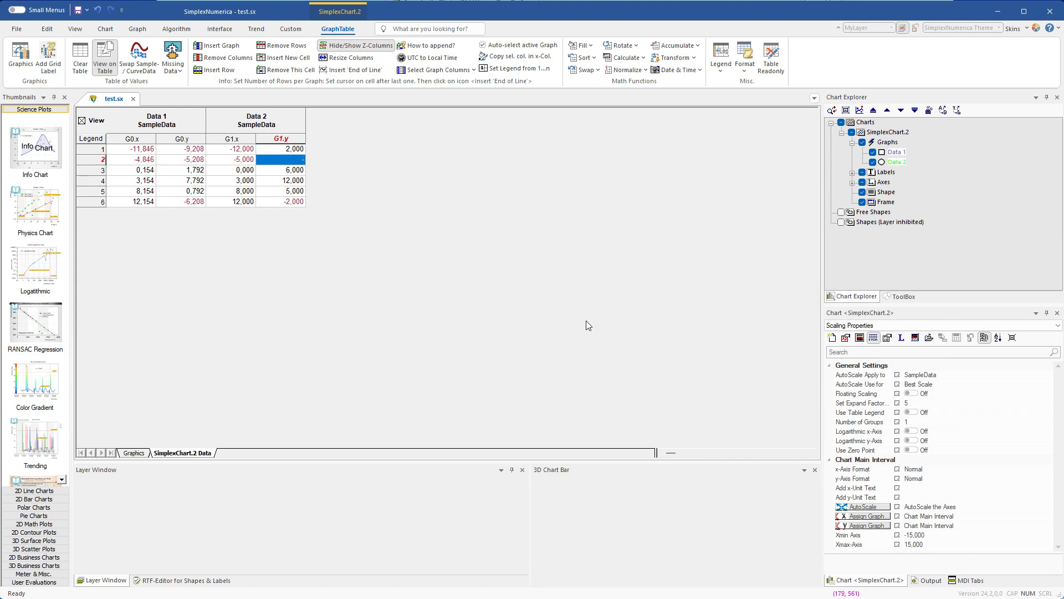
pyautogui.press('Return')
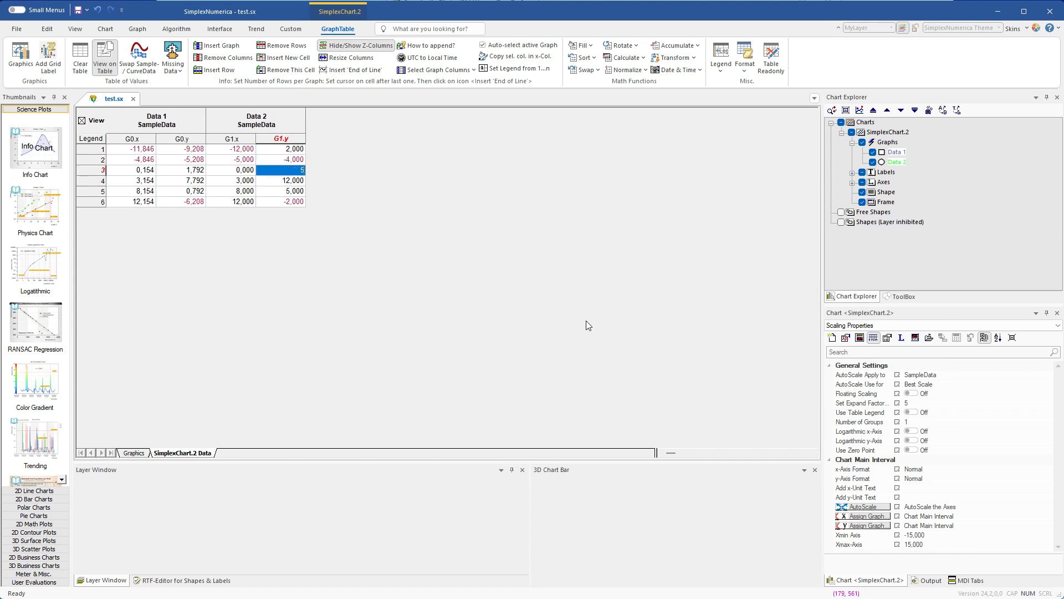
pyautogui.press('Return')
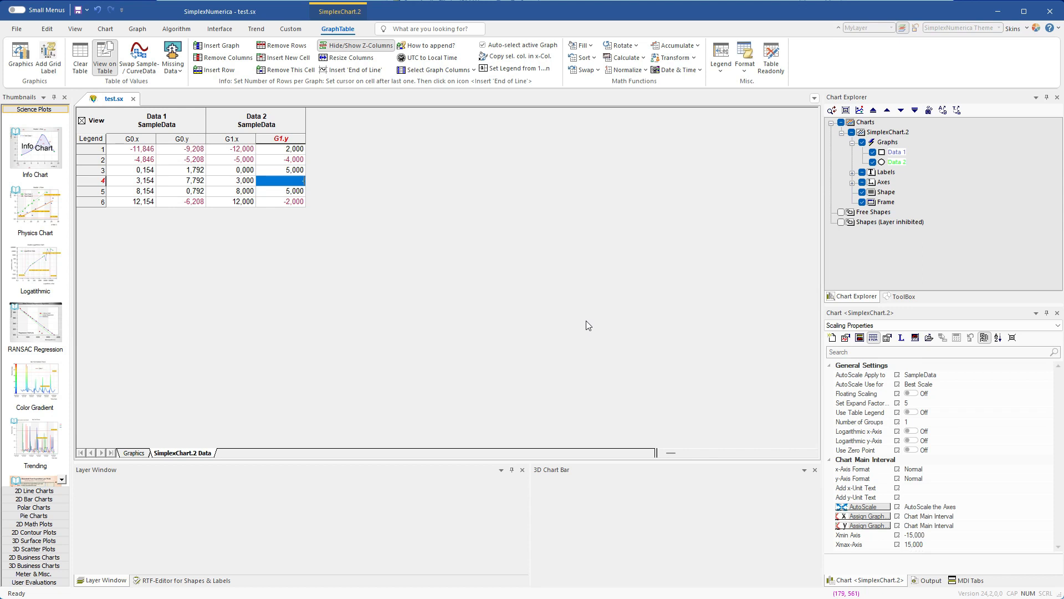
# - Set the last three y-values of Data 2 to -5, 8 and 9, and return to the graphics page
pyautogui.write('-5')
pyautogui.press('Return')
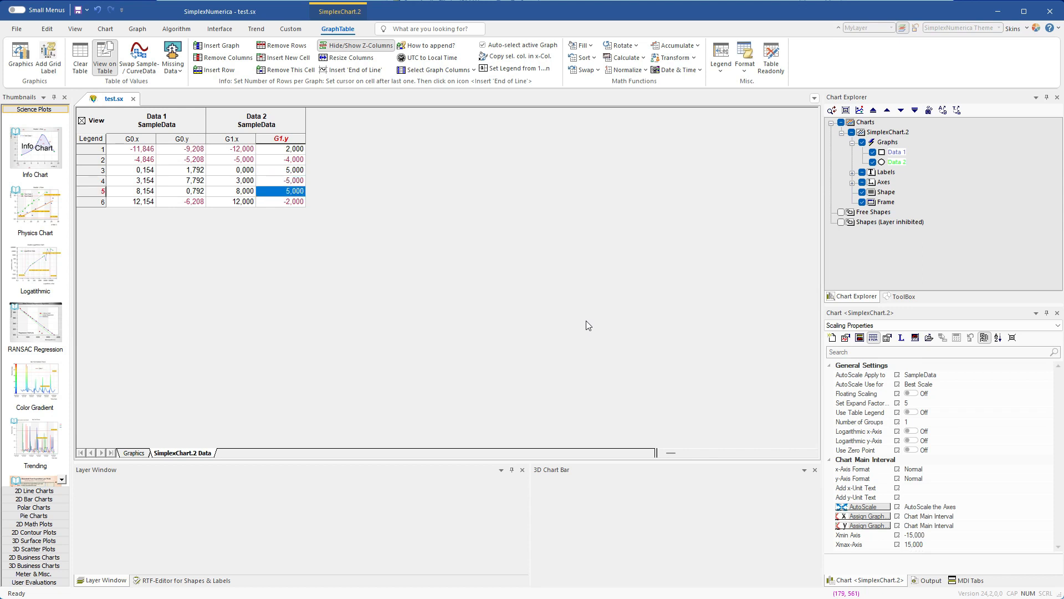
pyautogui.write('8')
pyautogui.press('Return')
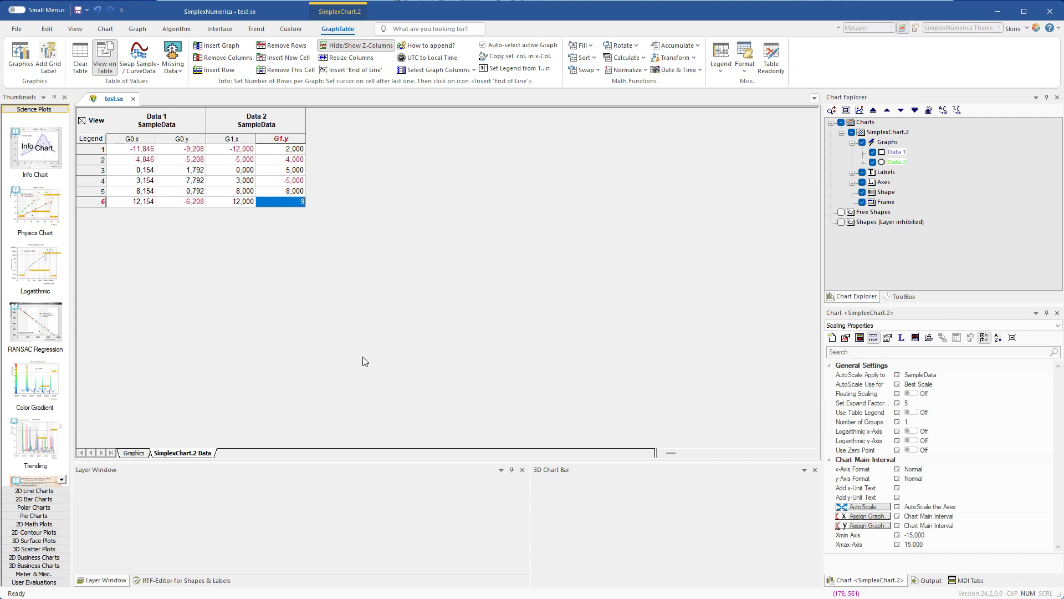
pyautogui.click(135, 454)
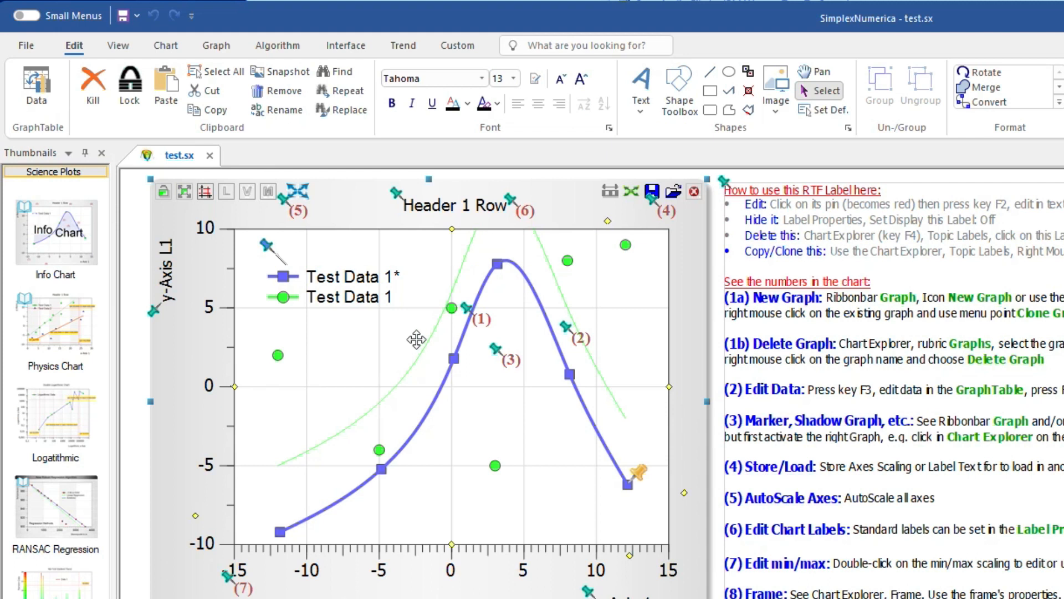
# - Choose Cubic Spline interpolation, assign it to all graphs and recalculate their curves
pyautogui.click(279, 45)
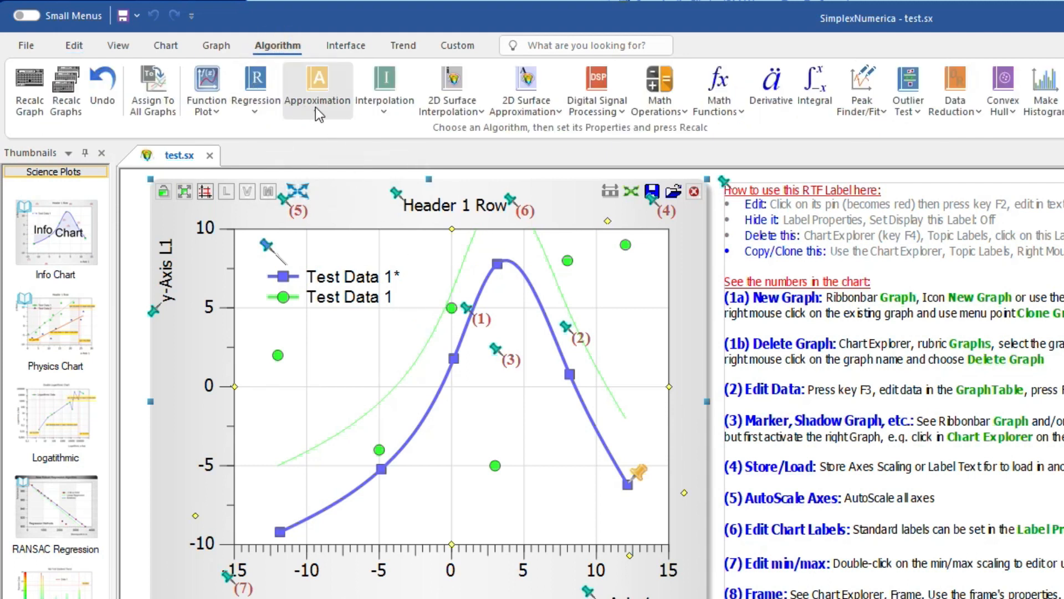
pyautogui.click(384, 109)
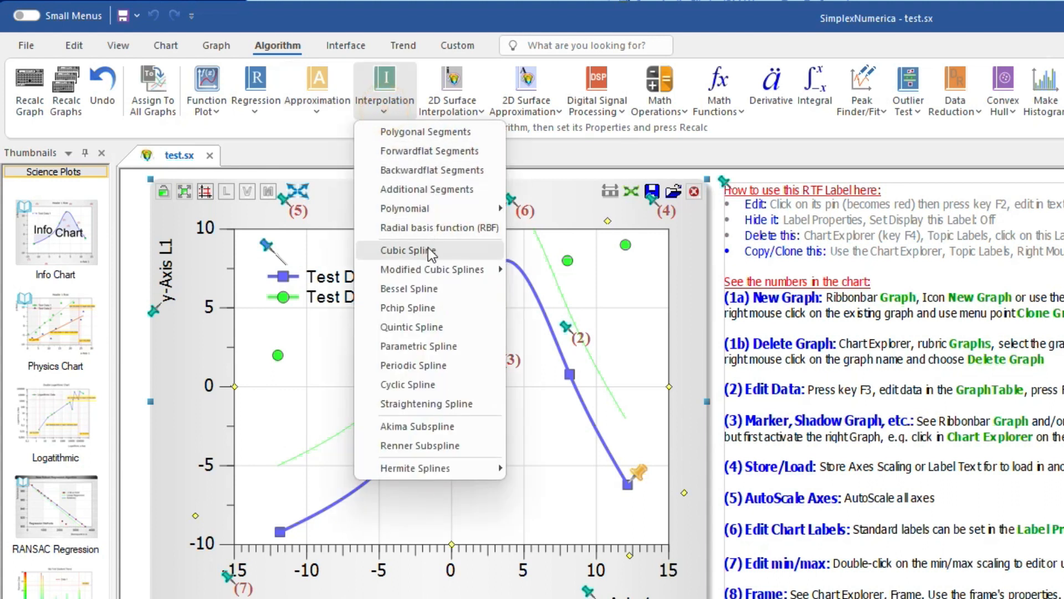
pyautogui.click(444, 255)
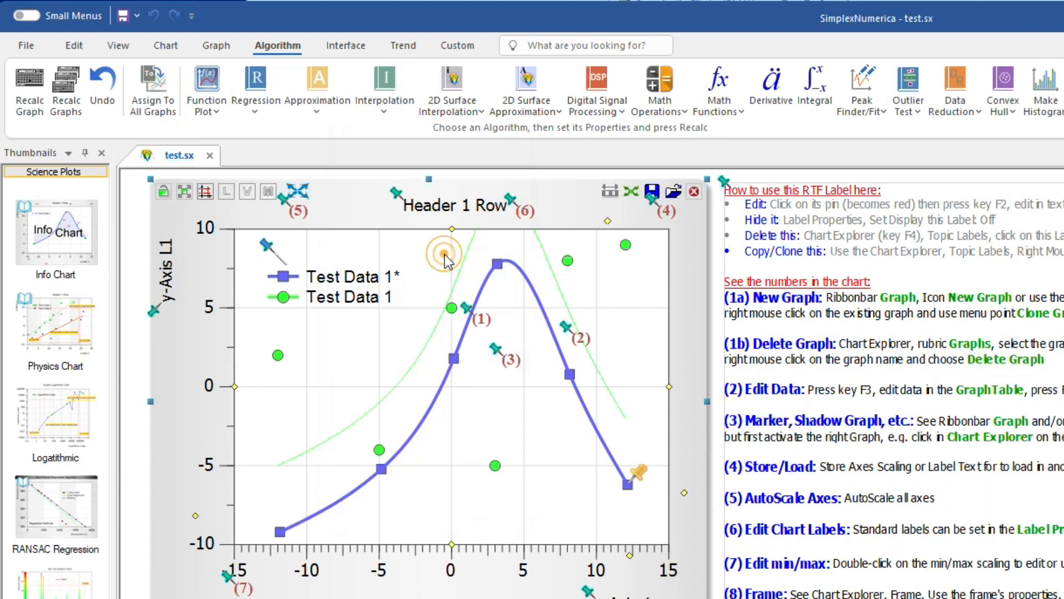
pyautogui.click(160, 116)
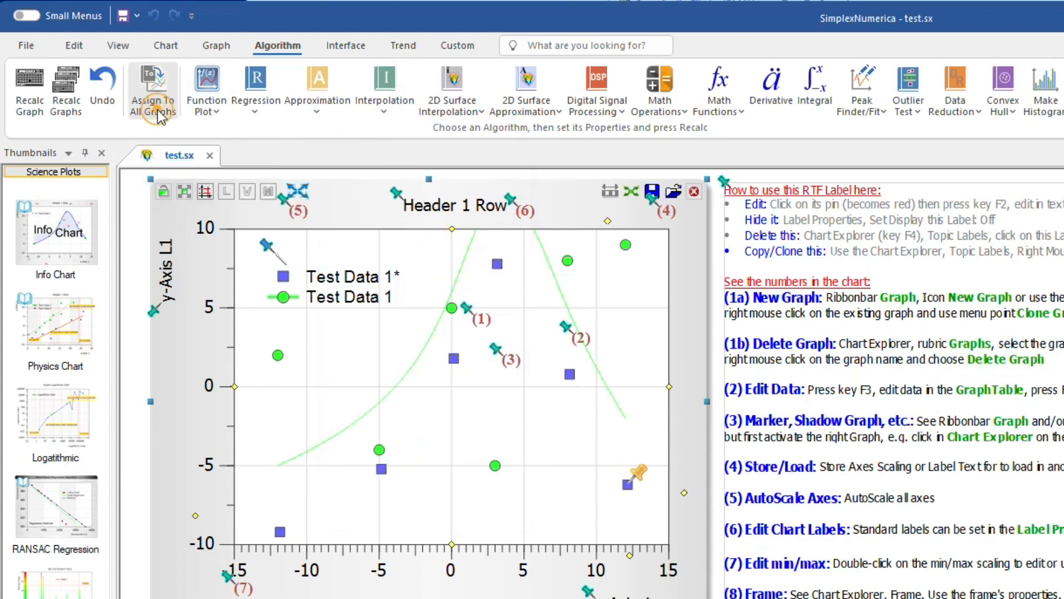
pyautogui.click(76, 110)
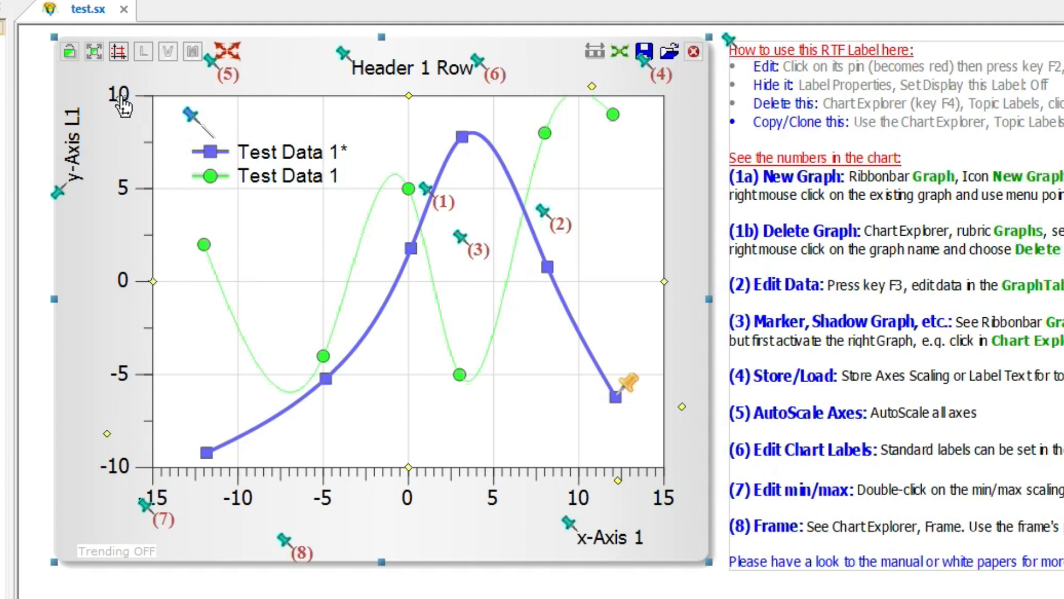
# - Set the maximum of the y-axis scaling to 12 directly in the chart
pyautogui.doubleClick(121, 99)
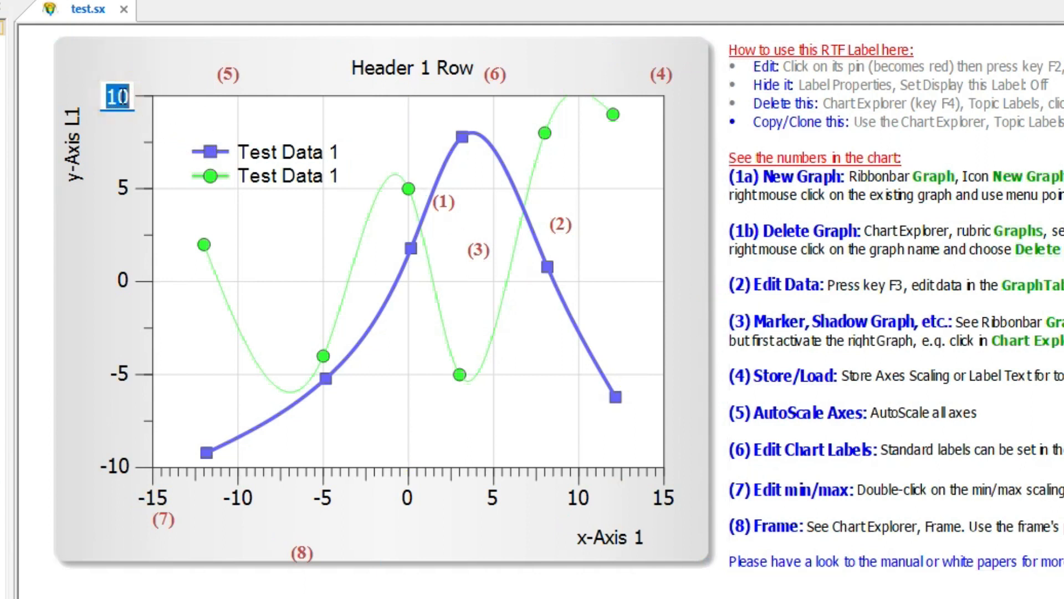
pyautogui.write('12')
pyautogui.press('Return')
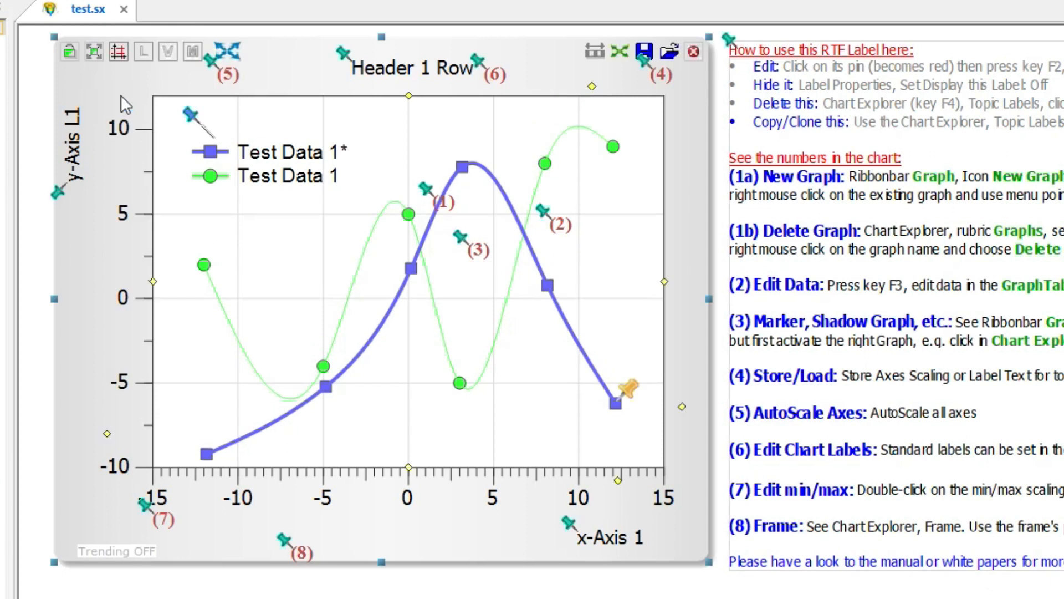
# - Activate the green graph and switch the active graph back to the blue one
pyautogui.click(456, 391)
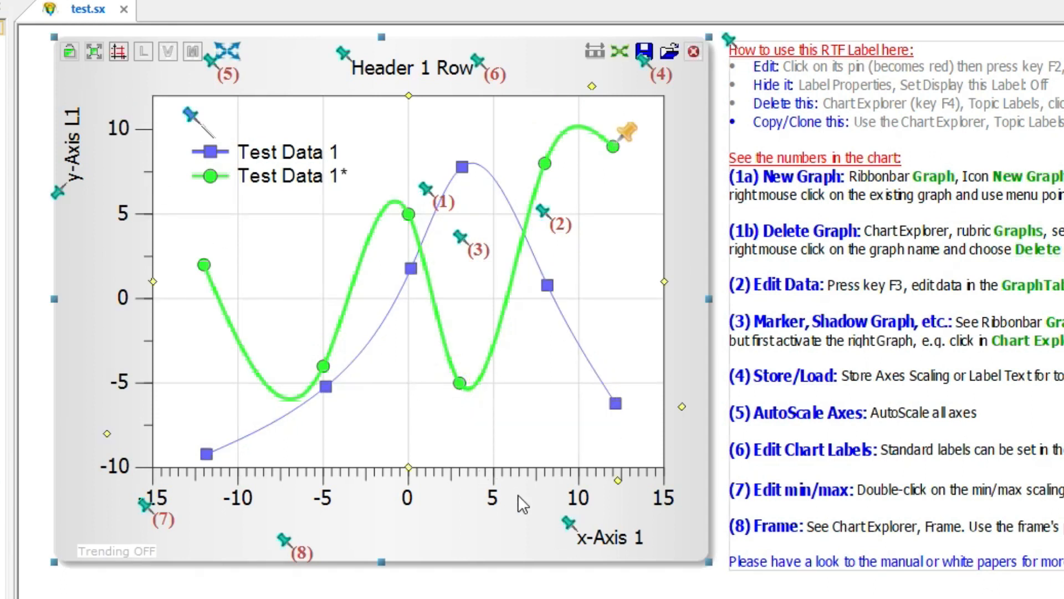
pyautogui.rightClick(619, 403)
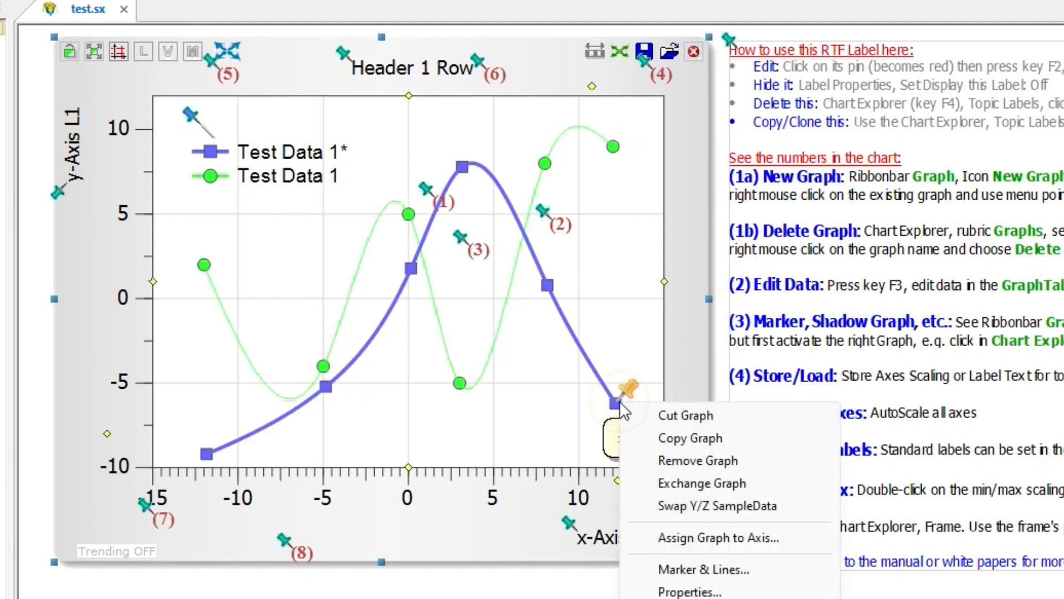
pyautogui.click(409, 597)
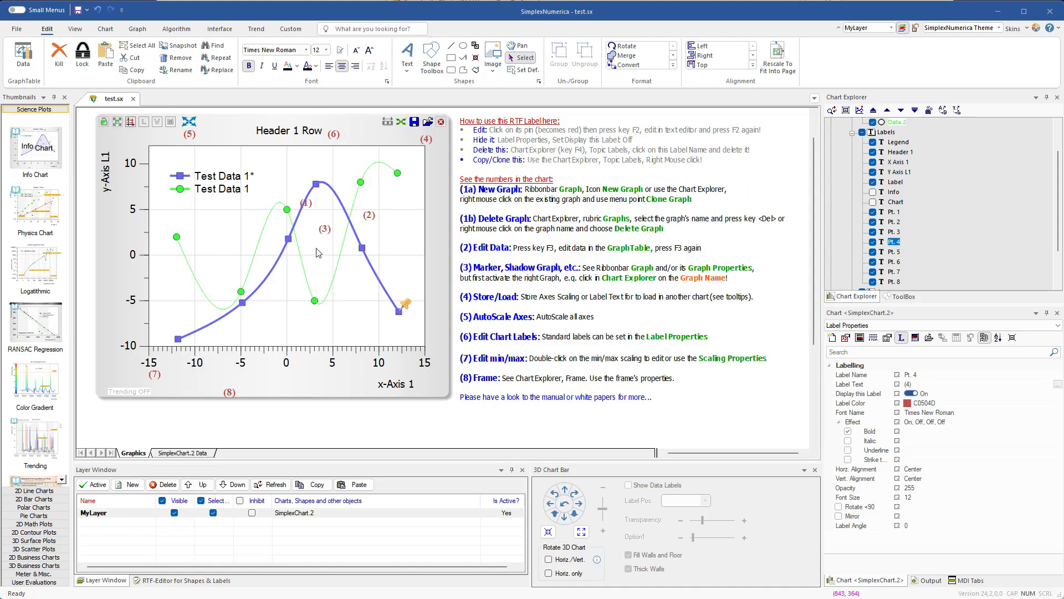
# - Set the y-axis maximum to 15 and its minimum to -12 directly in the chart
pyautogui.doubleClick(131, 165)
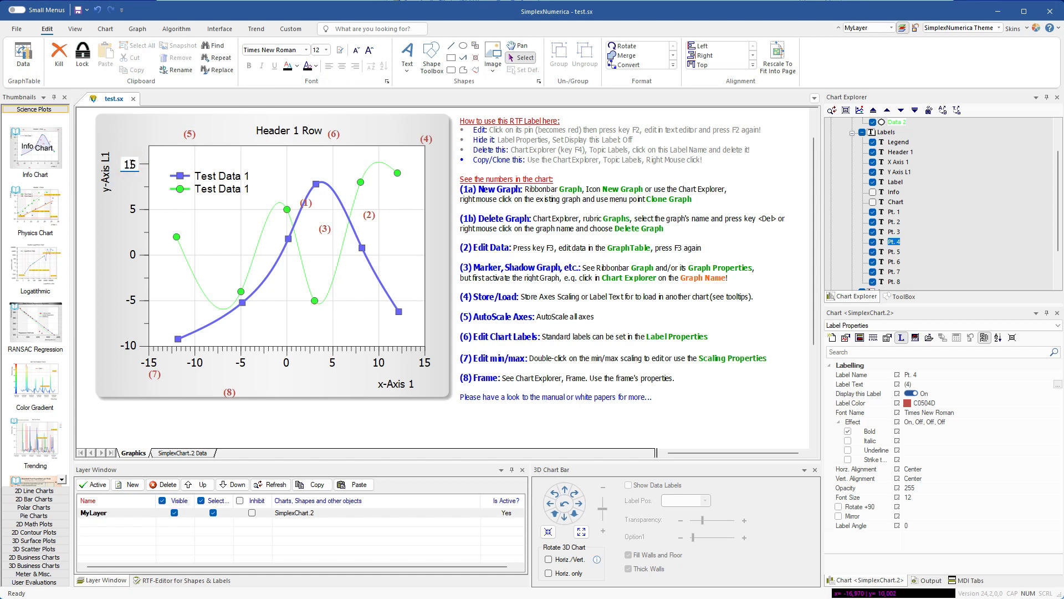
pyautogui.press('Return')
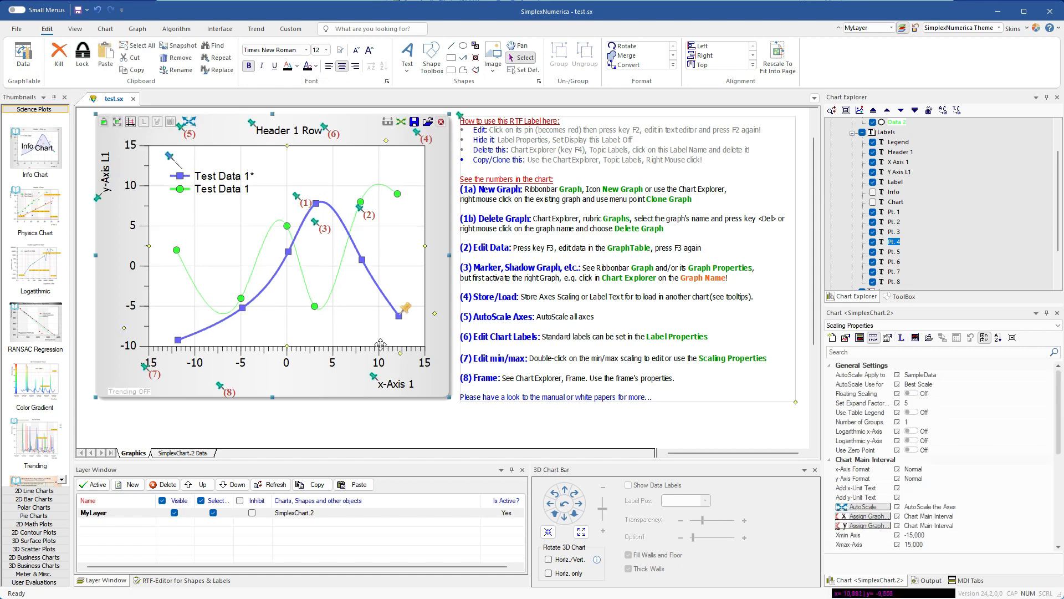
pyautogui.doubleClick(127, 347)
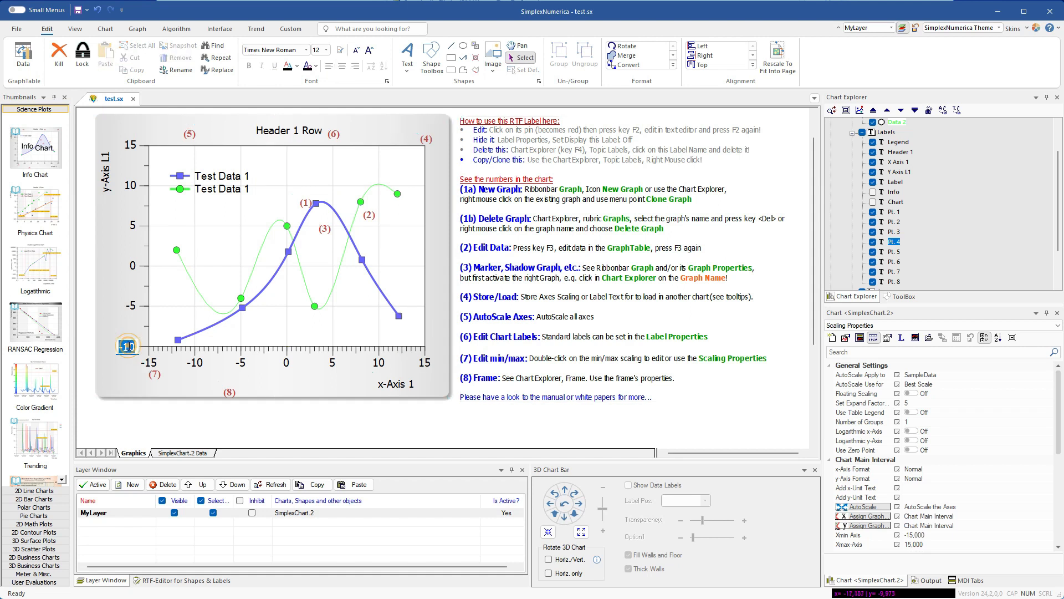
pyautogui.press('BackSpace')
pyautogui.write('-12')
pyautogui.press('Return')
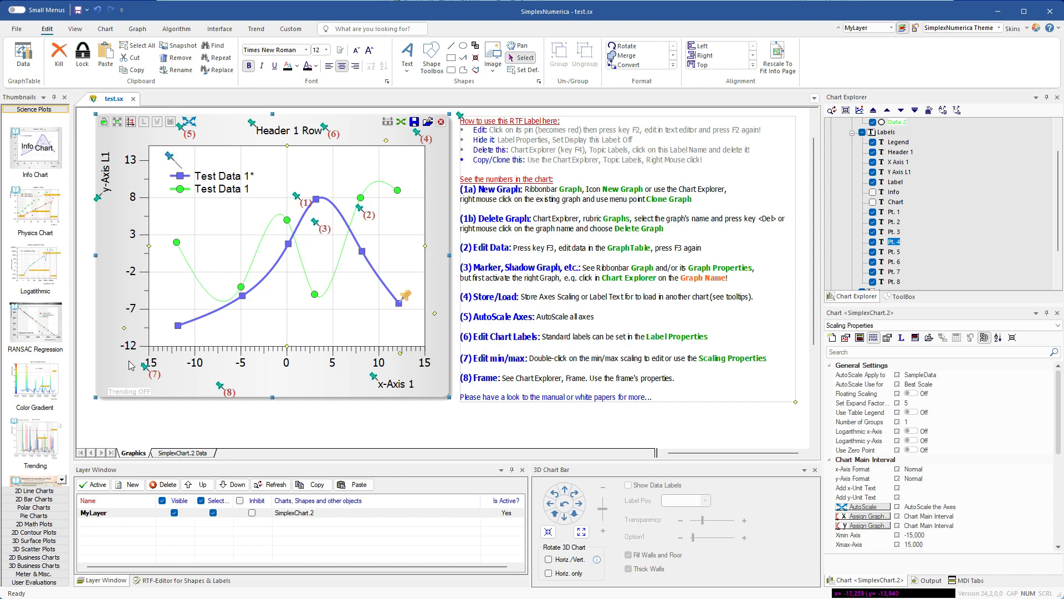
# - Set the x-axis minimum to -18 and its maximum to 18 directly in the chart
pyautogui.doubleClick(148, 363)
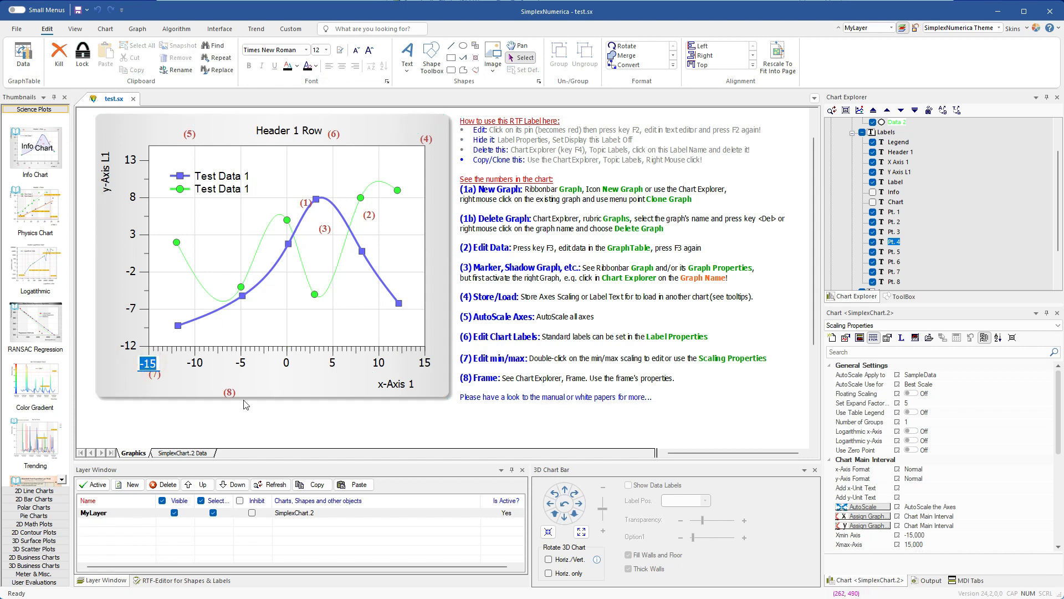
pyautogui.write('-18')
pyautogui.press('Return')
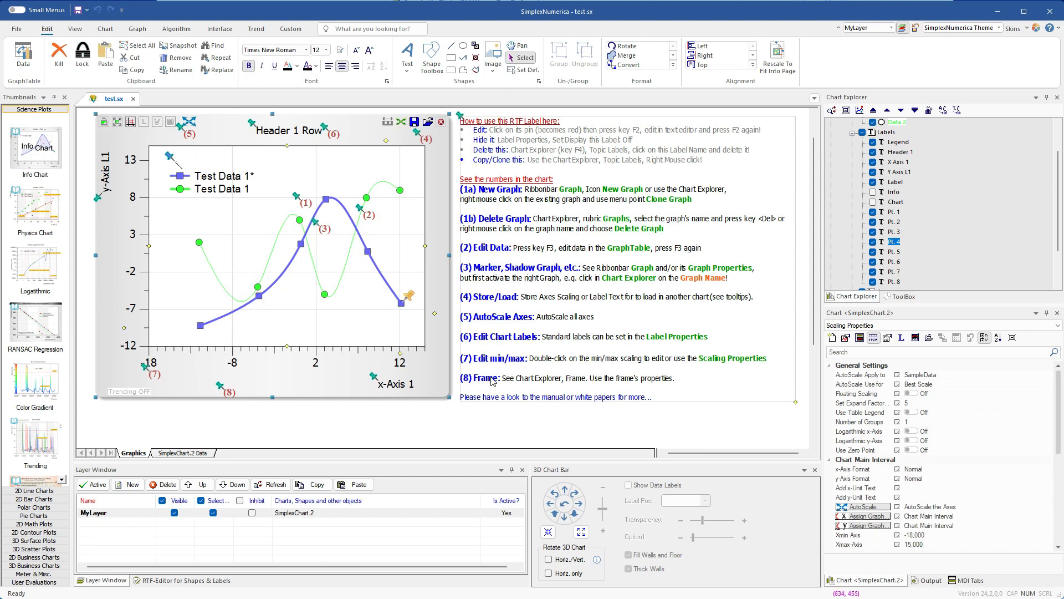
pyautogui.doubleClick(400, 363)
pyautogui.write('18')
pyautogui.press('Return')
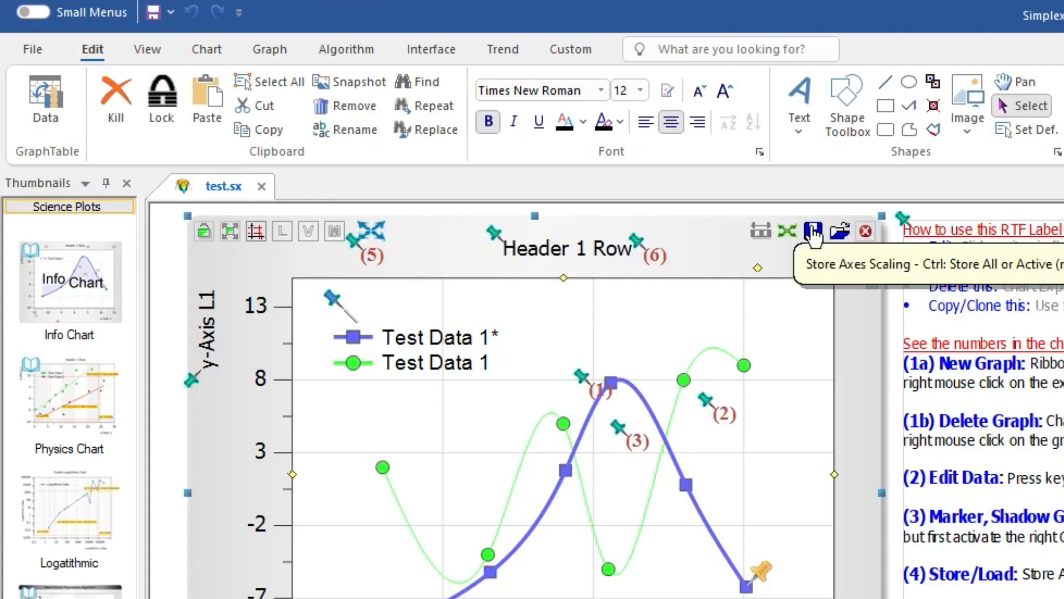
# - Store the Info Chart's axes scaling and open a new empty evaluation window
pyautogui.click(813, 234)
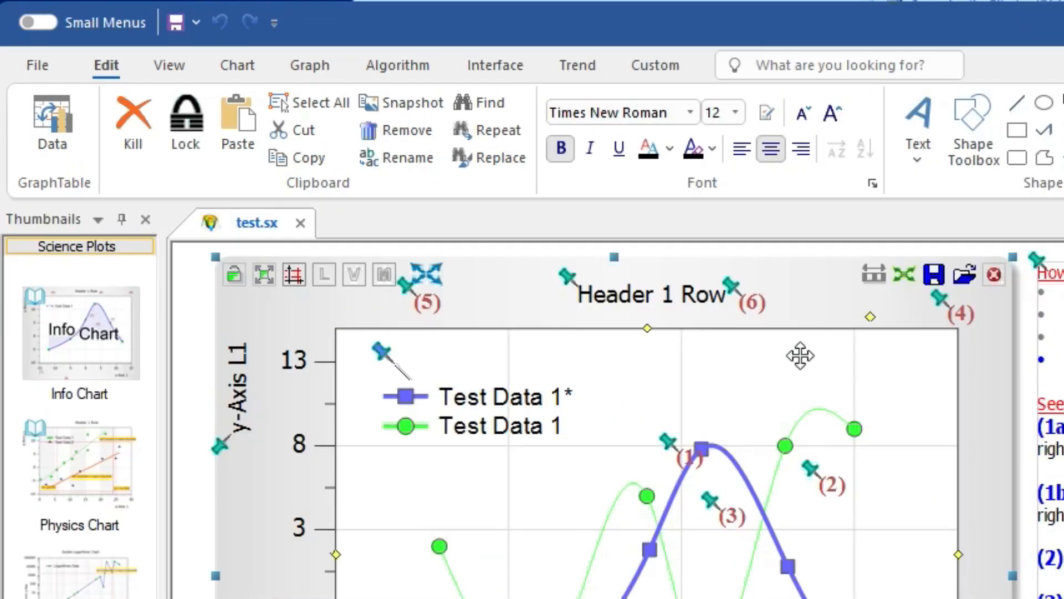
pyautogui.click(44, 69)
pyautogui.moveTo(135, 112)
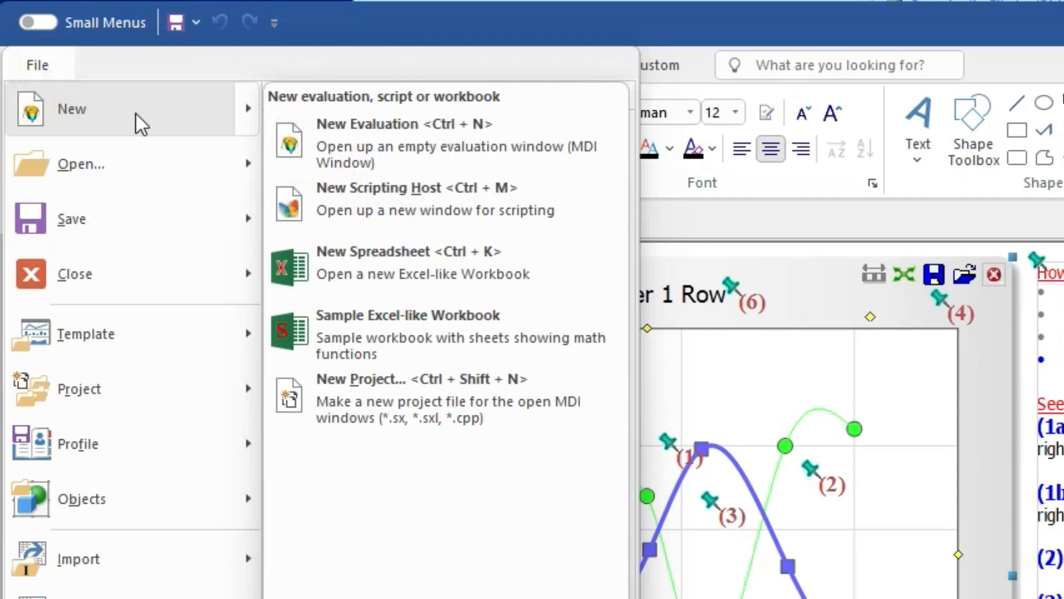
pyautogui.click(320, 129)
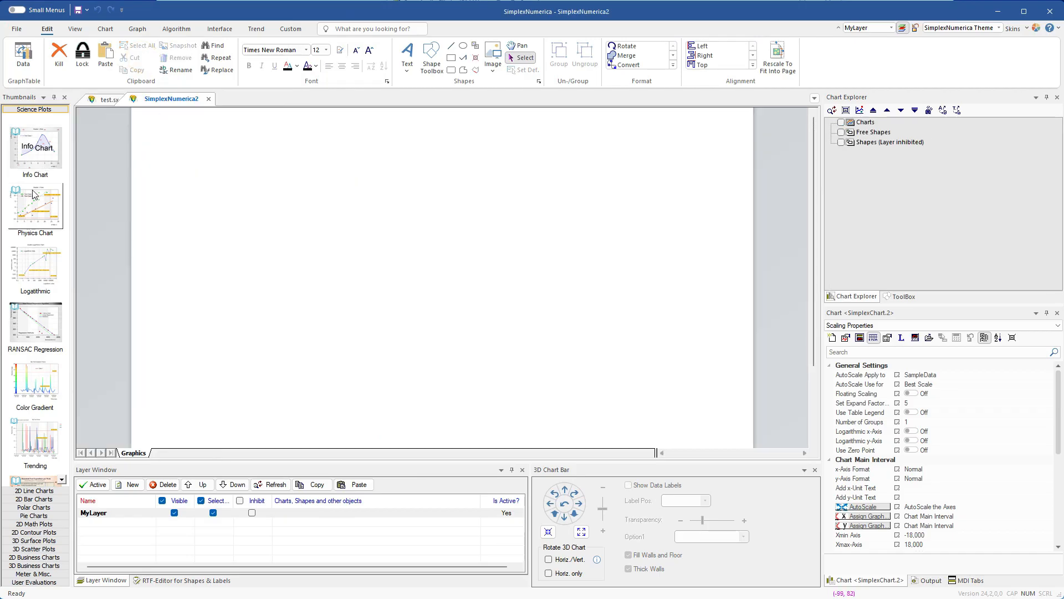
# - Insert a Physics Chart from the Science Plots, enlarge it and reposition it in the upper part of the page
pyautogui.doubleClick(33, 194)
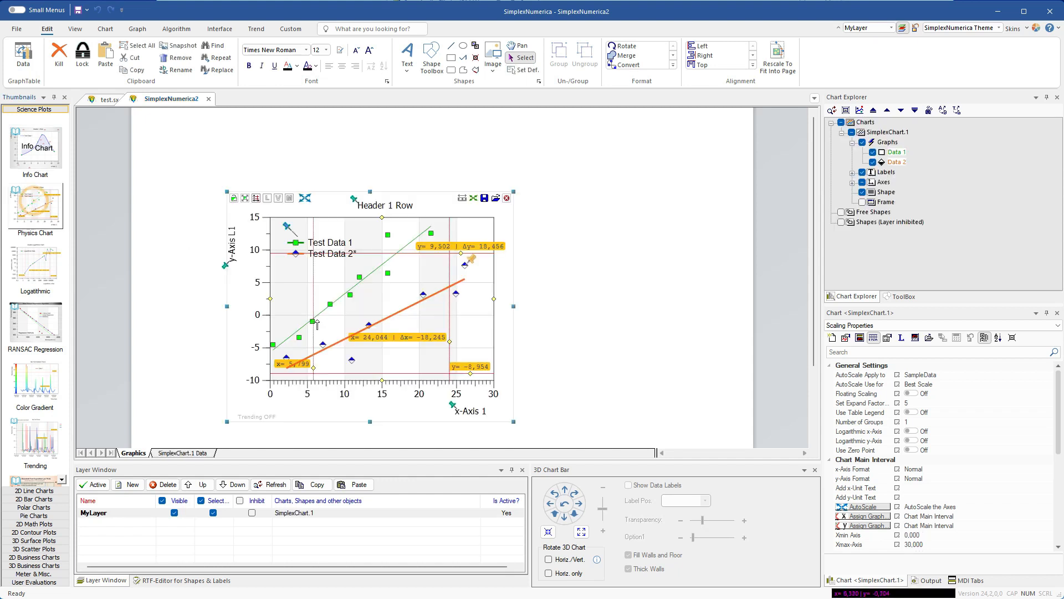
pyautogui.moveTo(331, 318); pyautogui.dragTo(352, 265)
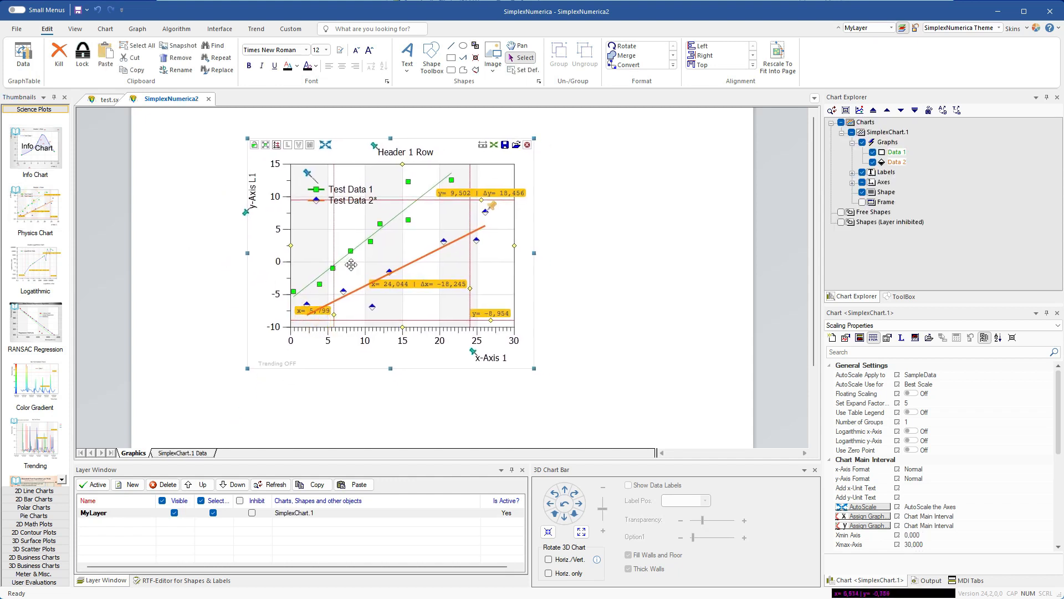
pyautogui.moveTo(533, 371); pyautogui.dragTo(672, 403)
pyautogui.moveTo(578, 324); pyautogui.dragTo(516, 320)
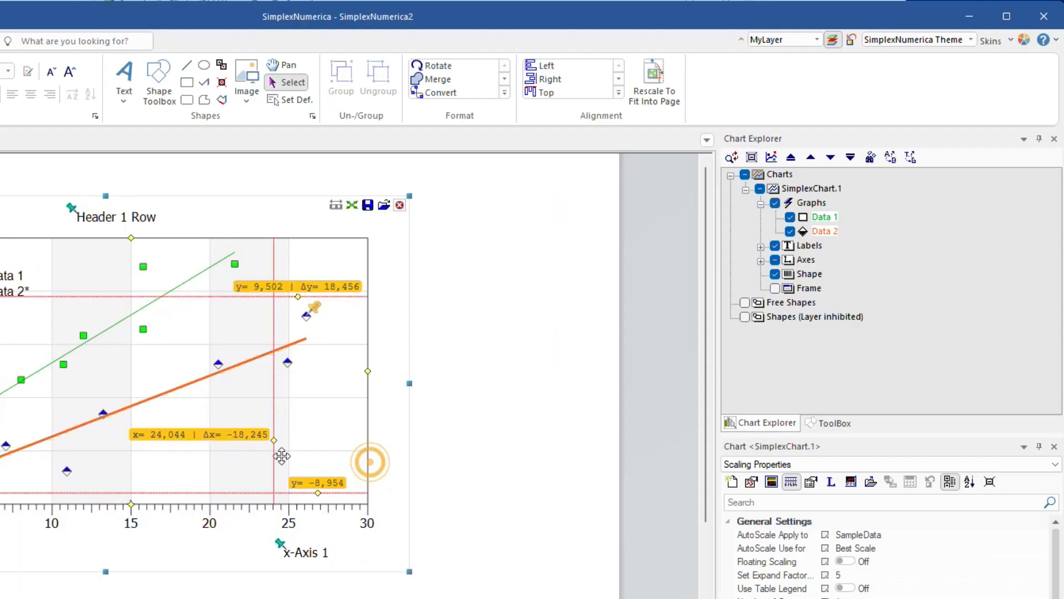
# - Load the stored axes scaling into the Physics Chart and stack both evaluation windows one above the other to compare the axes
pyautogui.click(387, 206)
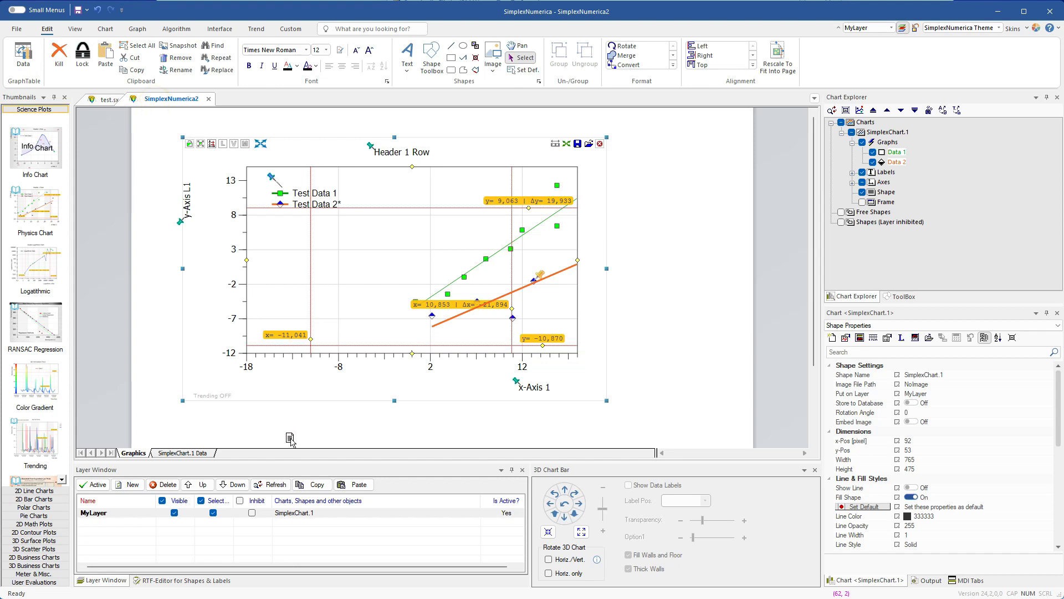
pyautogui.moveTo(290, 444); pyautogui.dragTo(291, 445)
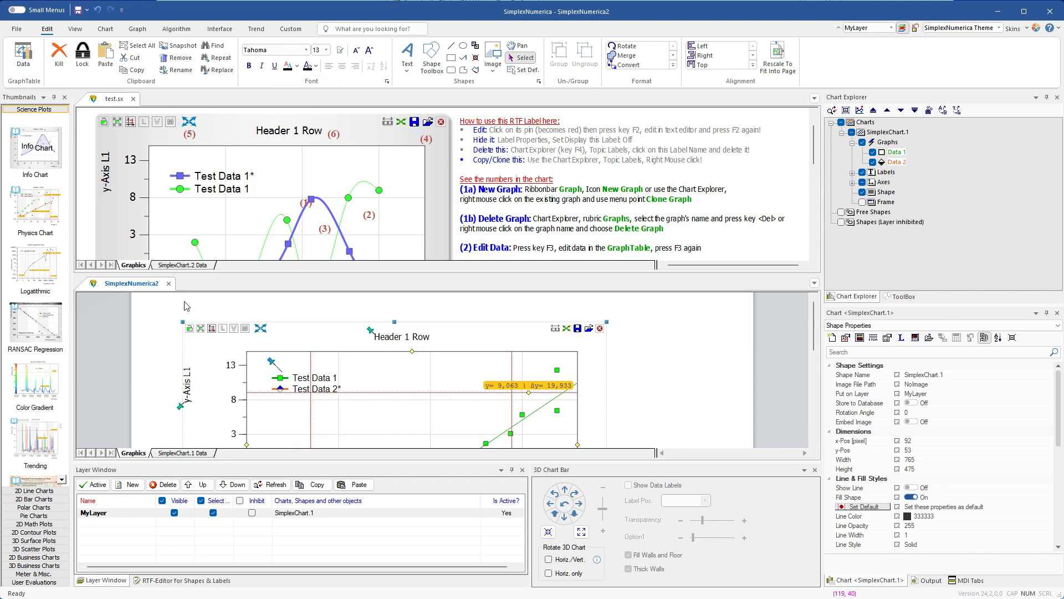
pyautogui.scroll(-3, 317, 231)
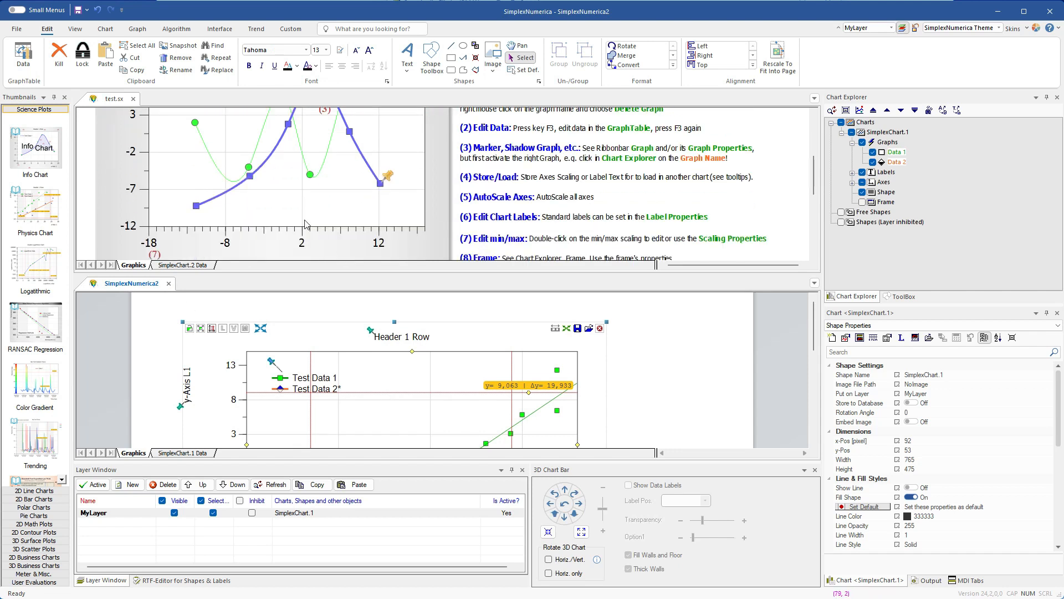
pyautogui.scroll(-4, 262, 413)
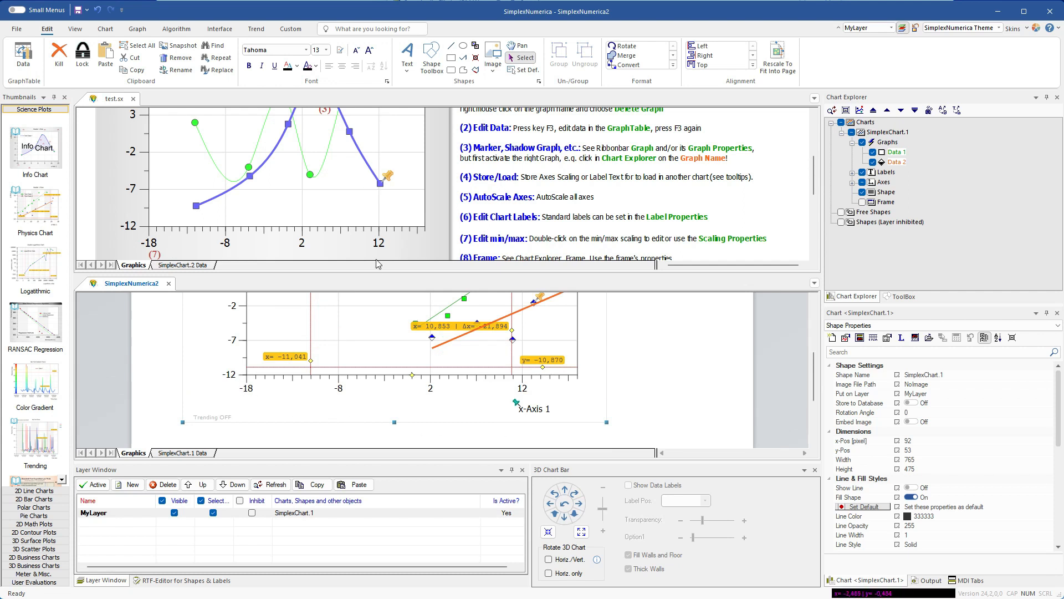
pyautogui.scroll(4, 570, 424)
pyautogui.scroll(-4, 571, 424)
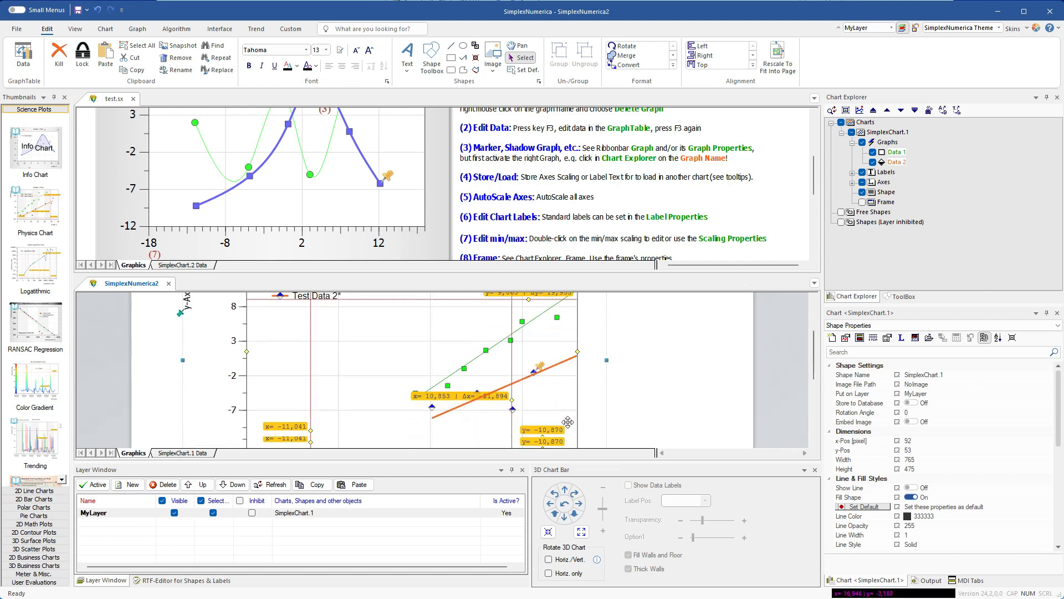
# - Set the x-axis maximum of the Physics Chart to 12 directly in the chart
pyautogui.doubleClick(522, 389)
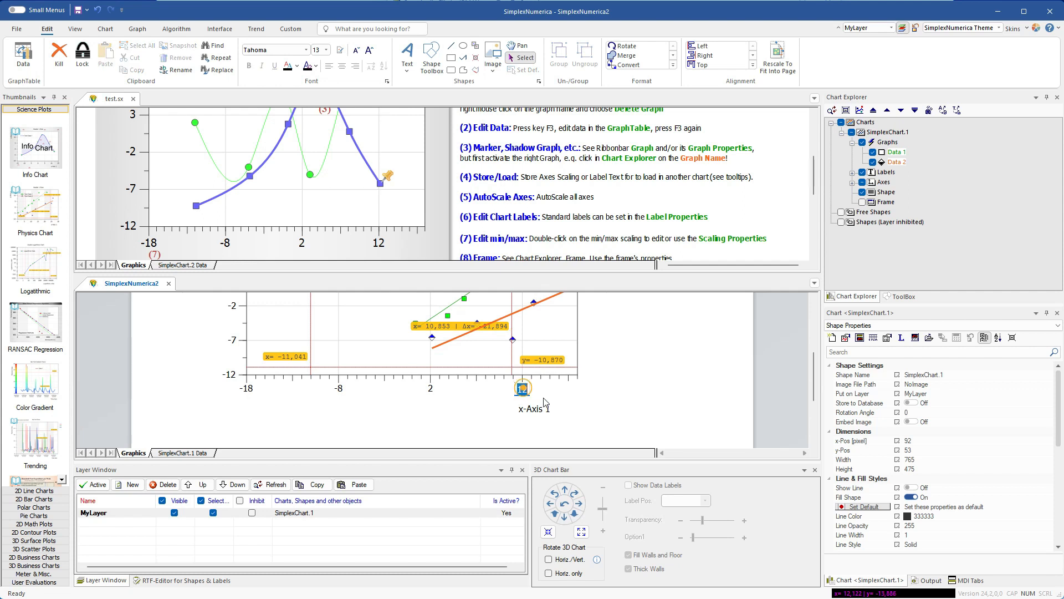
pyautogui.click(655, 408)
pyautogui.scroll(5, 656, 408)
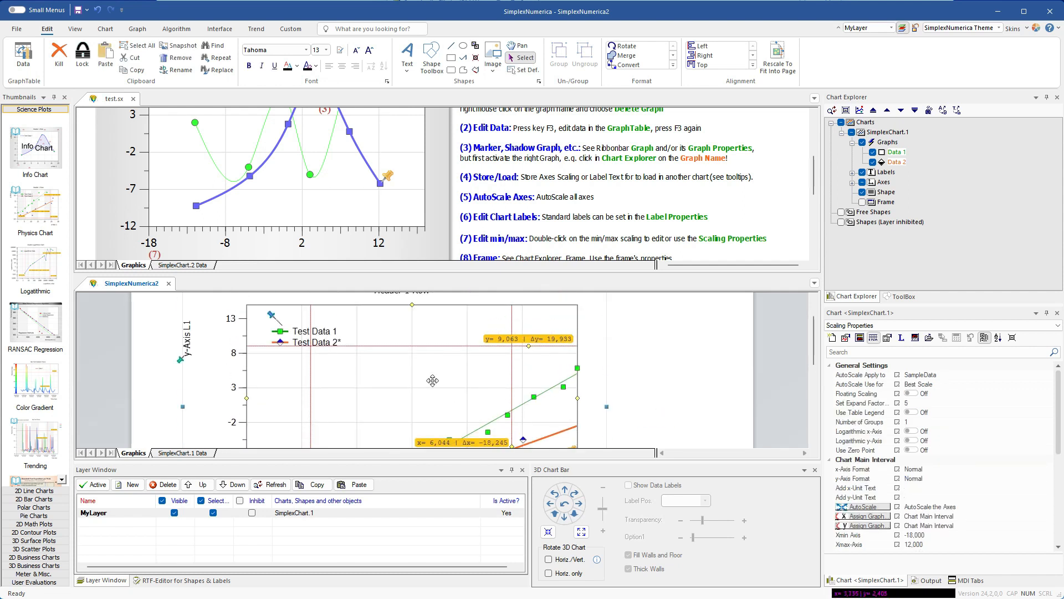
pyautogui.scroll(2, 333, 376)
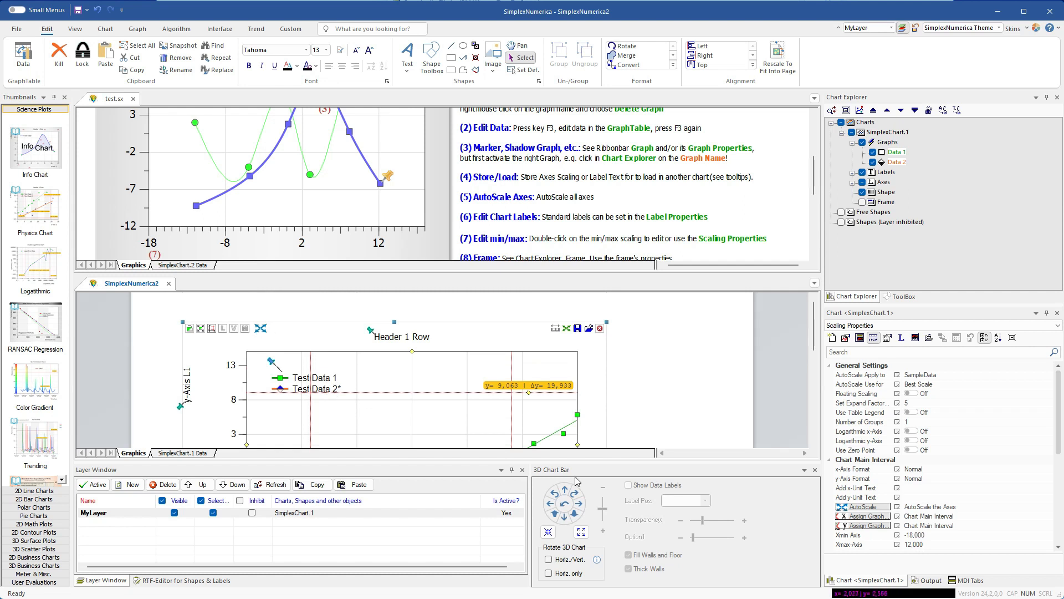
# - Close the Layer Window and the 3D Chart Bar to give the evaluation windows more room
pyautogui.click(523, 470)
pyautogui.click(524, 468)
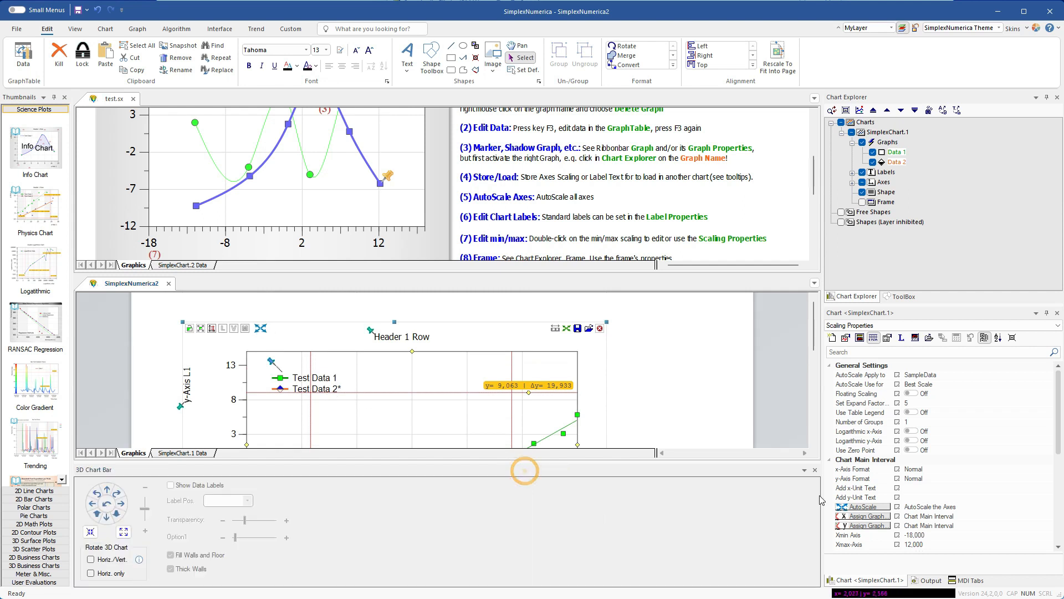
pyautogui.click(814, 470)
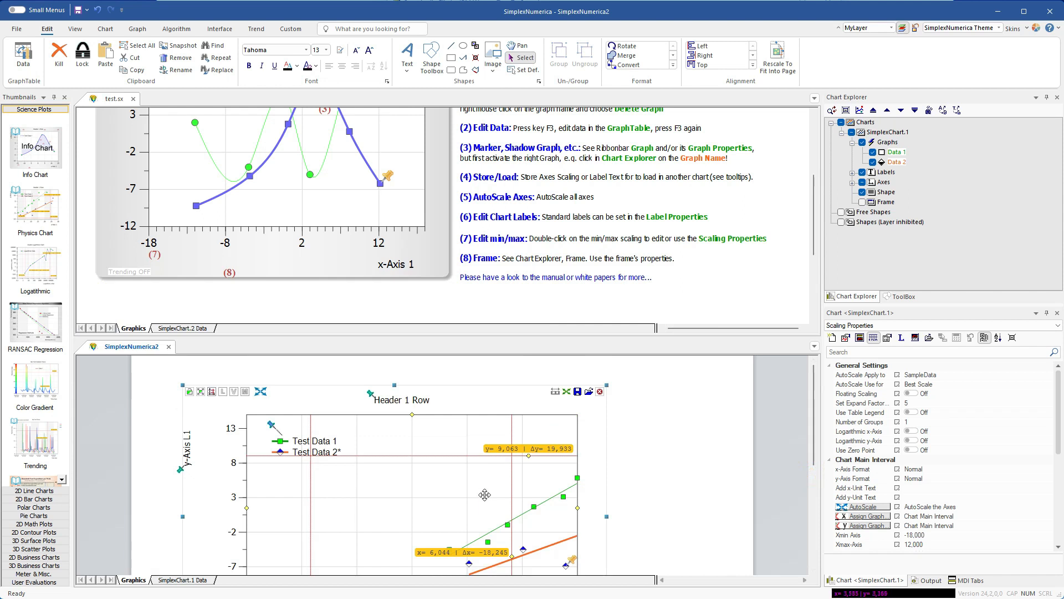
# - Shrink the Physics Chart, move it fully into view in its window and autoscale its axes
pyautogui.moveTo(183, 384); pyautogui.dragTo(340, 456)
pyautogui.moveTo(499, 537); pyautogui.dragTo(378, 452)
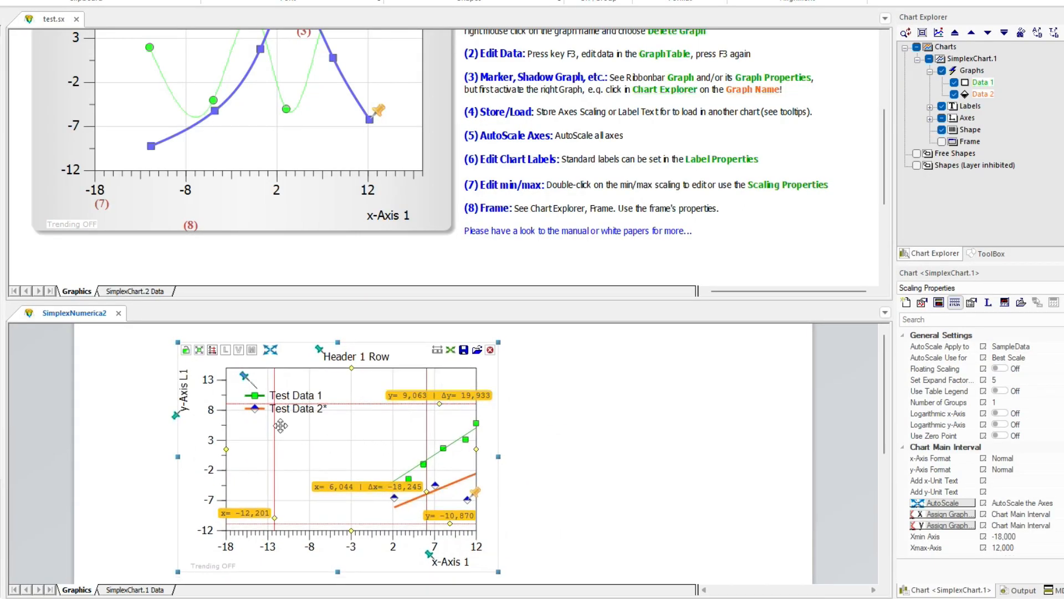
pyautogui.click(271, 351)
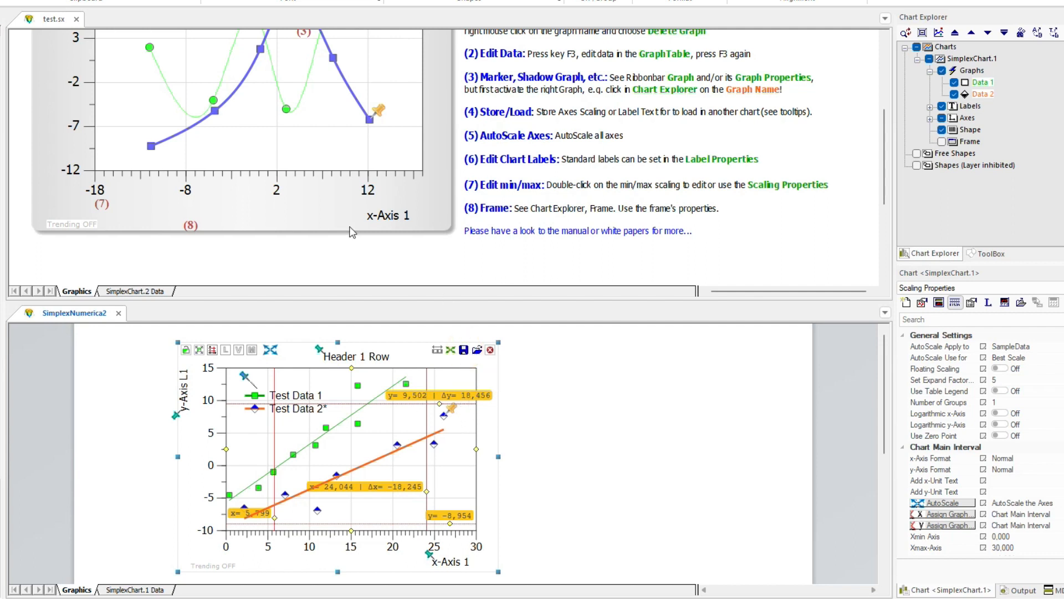
# - Select the Info Chart in test.sx and load the stored axes scaling into it
pyautogui.click(406, 280)
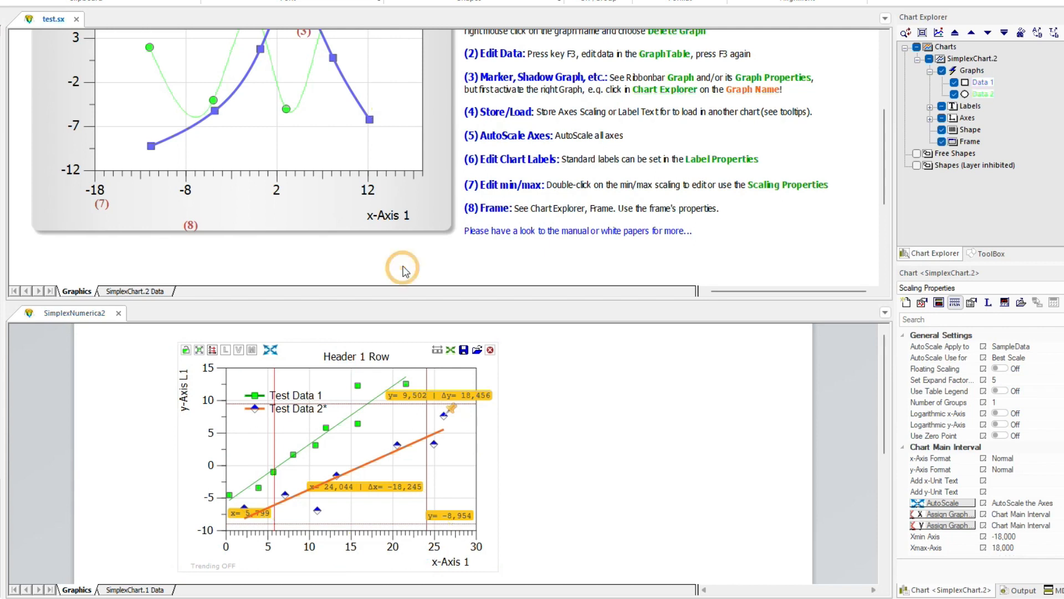
pyautogui.scroll(-6, 406, 272)
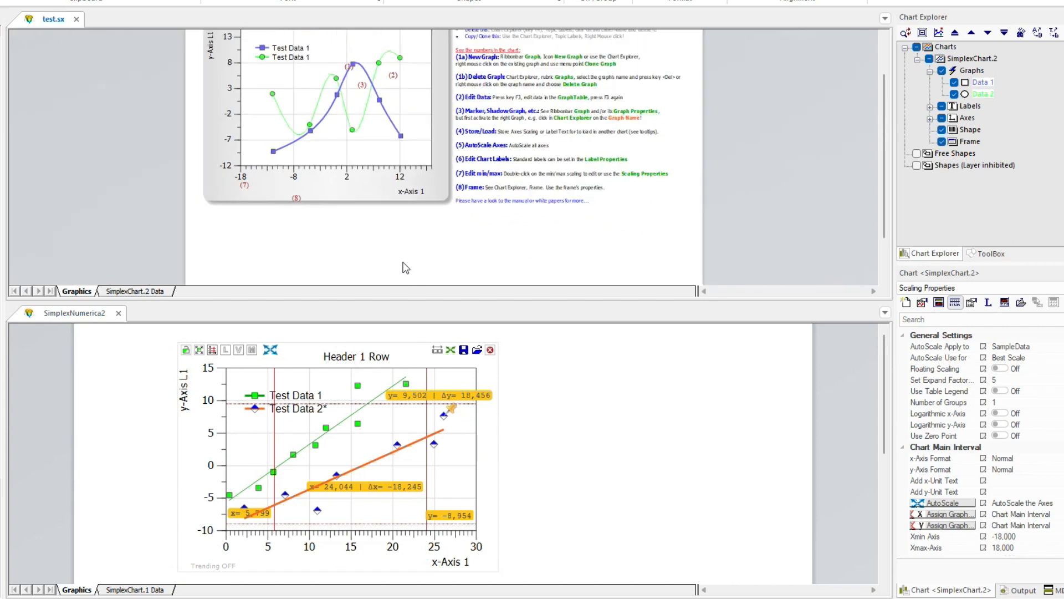
pyautogui.scroll(1, 407, 271)
pyautogui.click(383, 117)
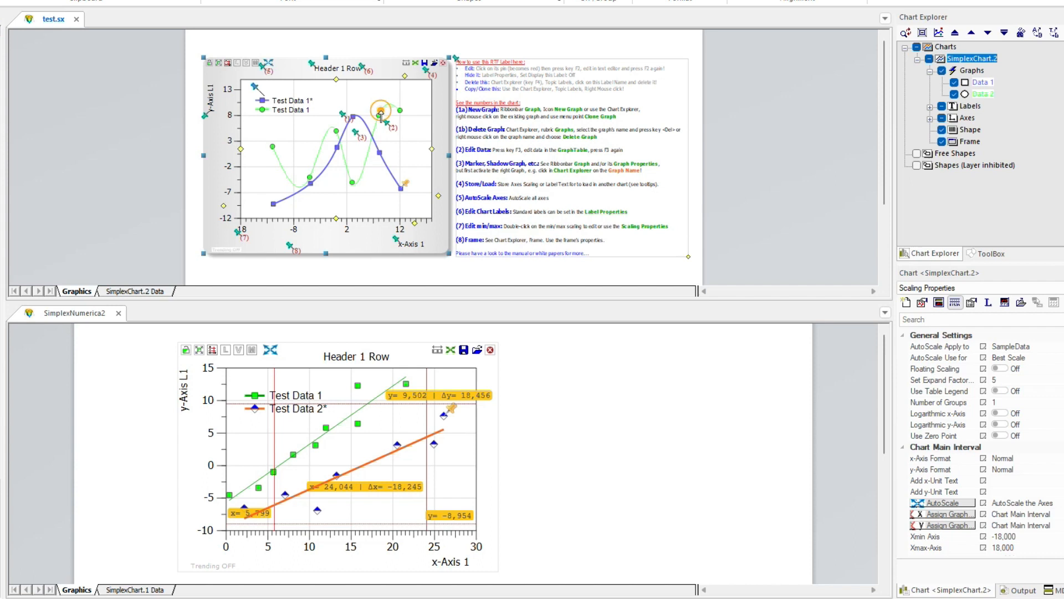
pyautogui.click(433, 64)
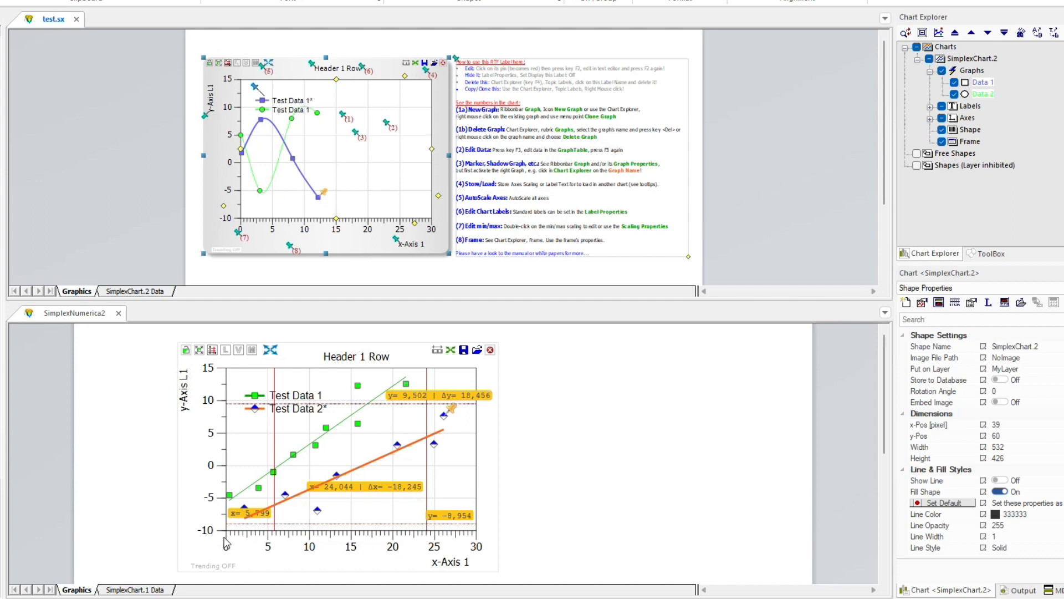
# - Copy the Info Chart from test.sx into the new evaluation, shrink it and place it beside the Physics Chart moved to the left
pyautogui.moveTo(275, 503); pyautogui.dragTo(203, 500)
pyautogui.click(399, 164)
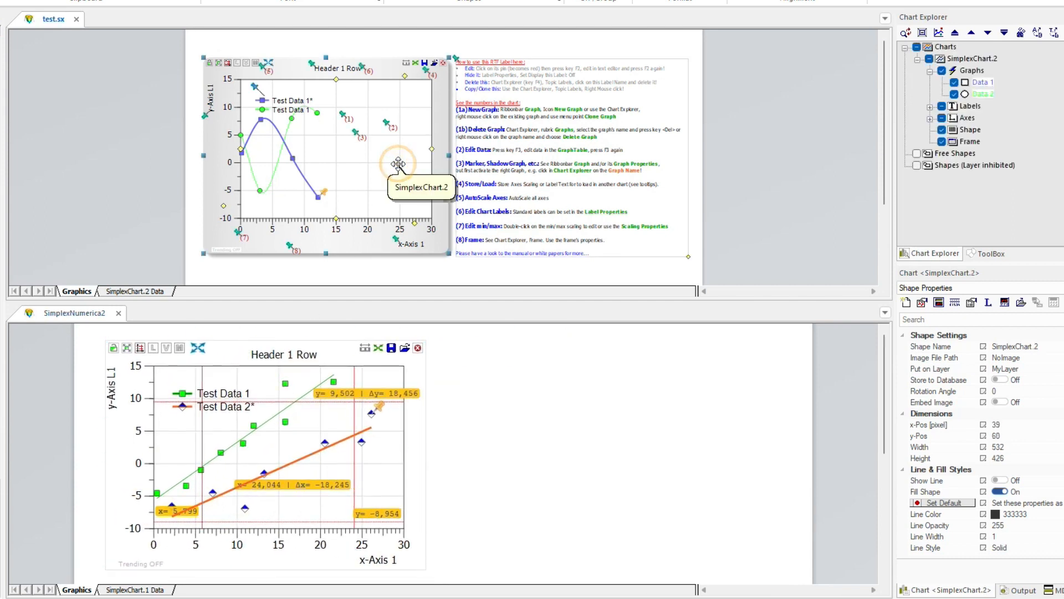
pyautogui.click(533, 411)
pyautogui.hotkey('ctrl', 'v')
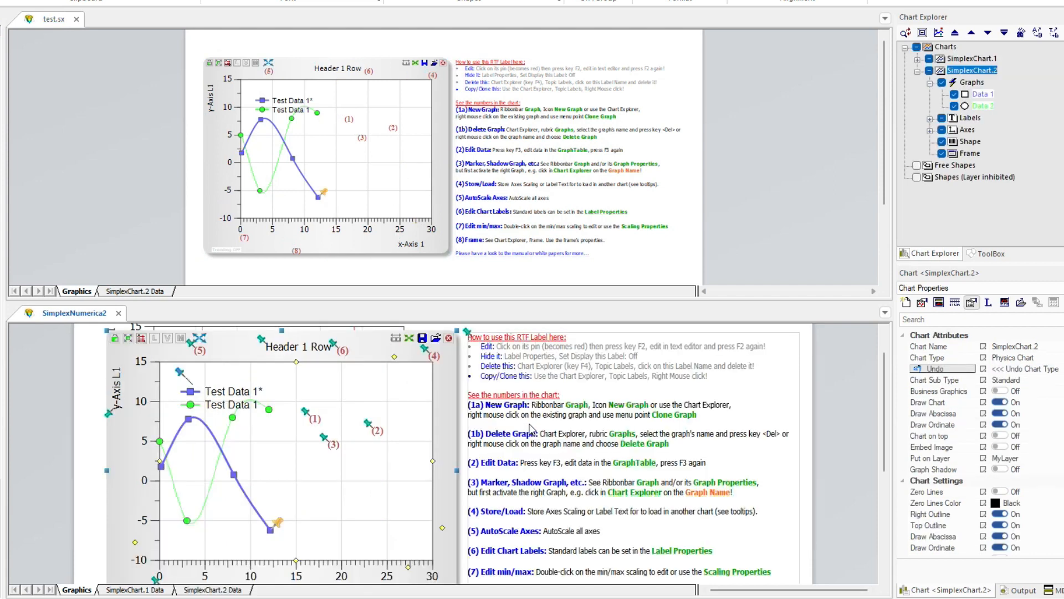
pyautogui.moveTo(107, 332); pyautogui.dragTo(265, 438)
pyautogui.moveTo(345, 524); pyautogui.dragTo(457, 435)
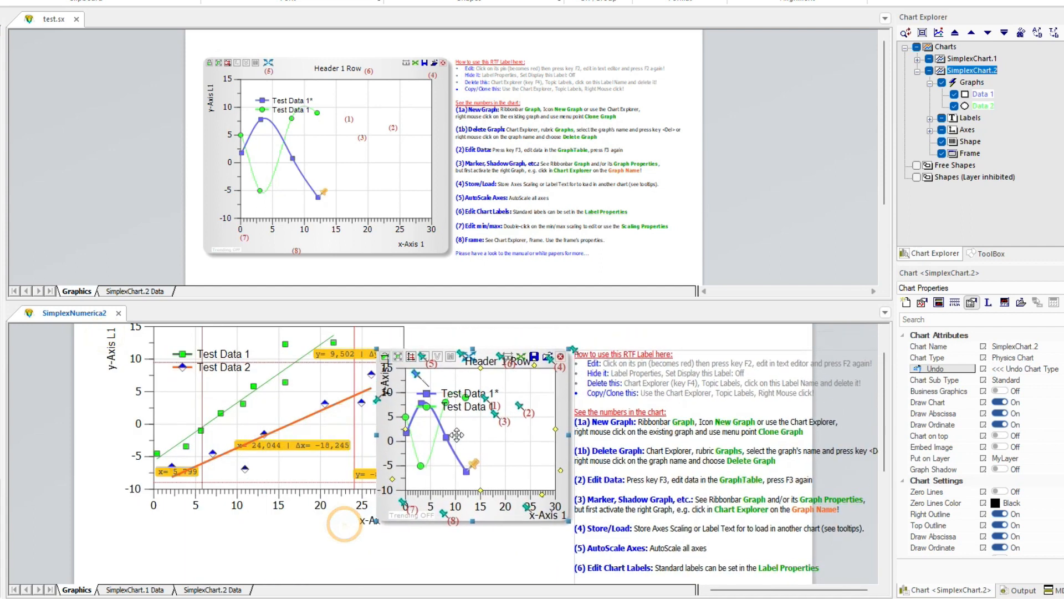
# - Hide the copied Info Chart's instruction text label, enlarge the chart and arrange it beside the Physics Chart without overlap
pyautogui.click(576, 355)
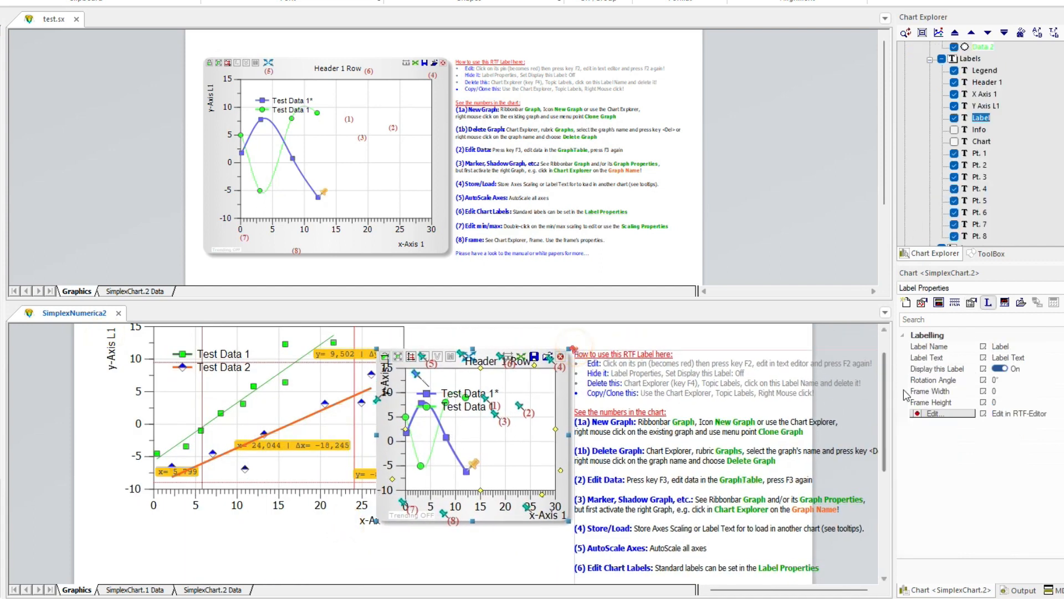
pyautogui.click(1001, 369)
pyautogui.moveTo(566, 522); pyautogui.dragTo(688, 508)
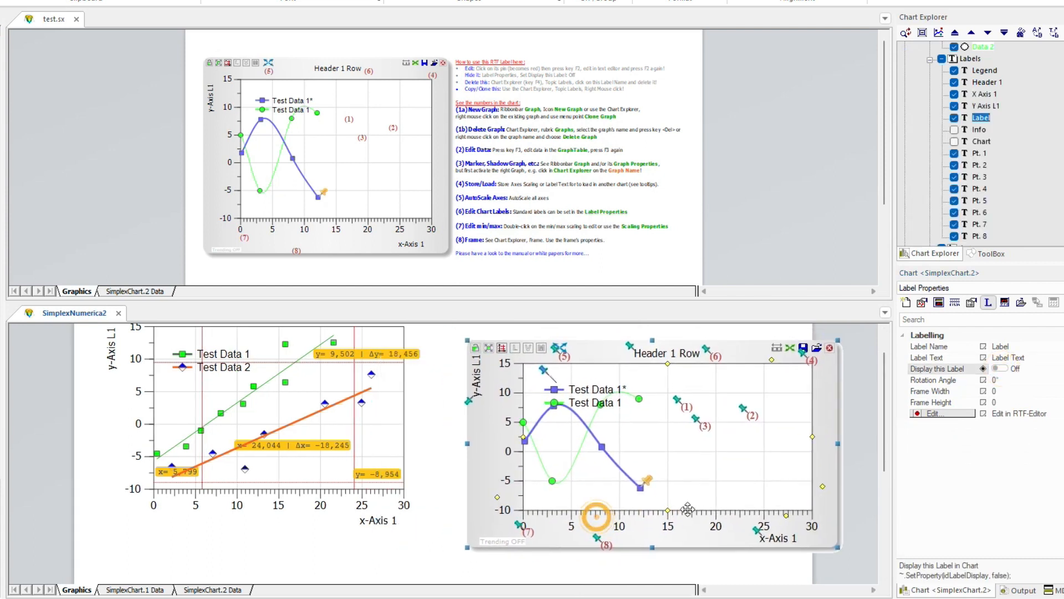
pyautogui.click(333, 432)
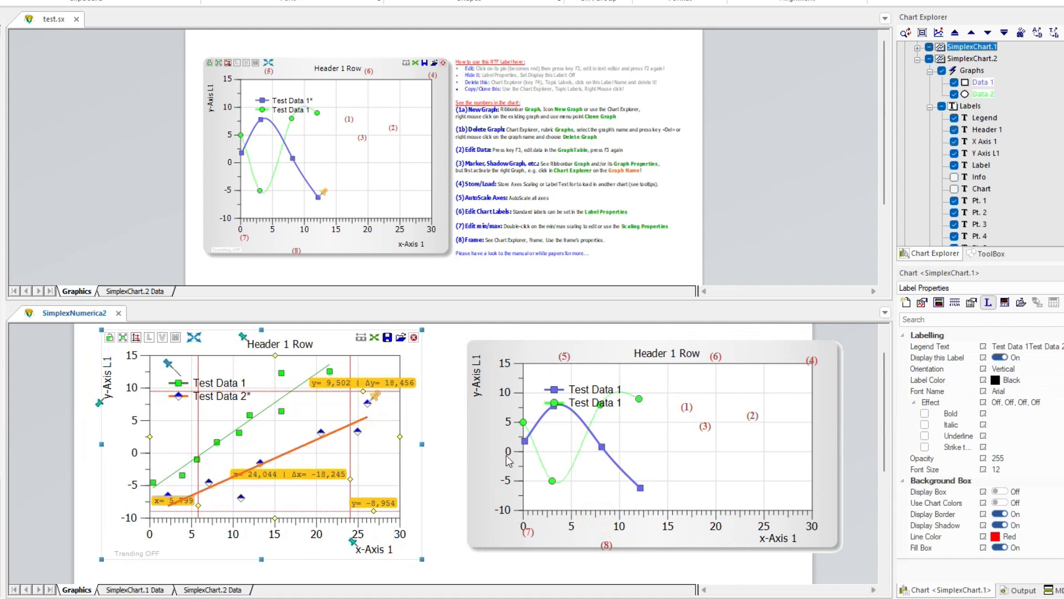
pyautogui.click(561, 460)
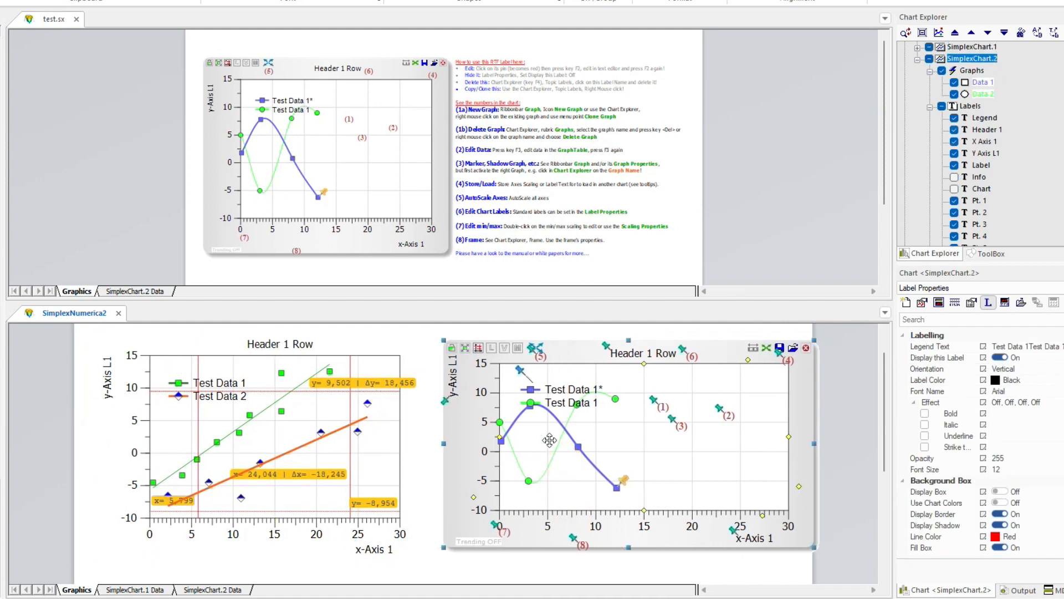
# - Autoscale the copied Info Chart's axes and transfer its stored axes scaling to the Physics Chart
pyautogui.click(541, 355)
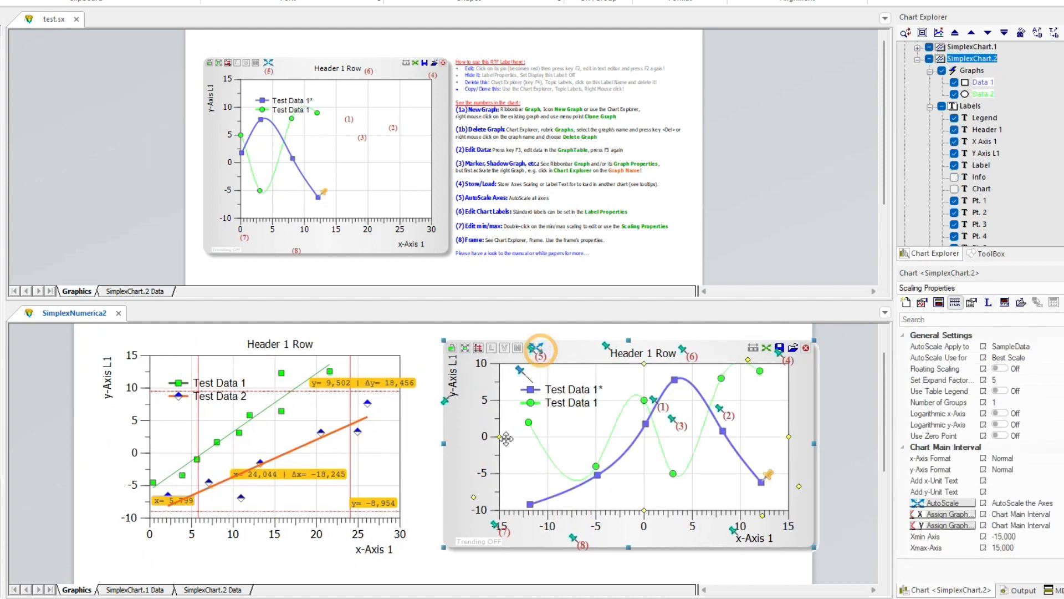
pyautogui.click(792, 367)
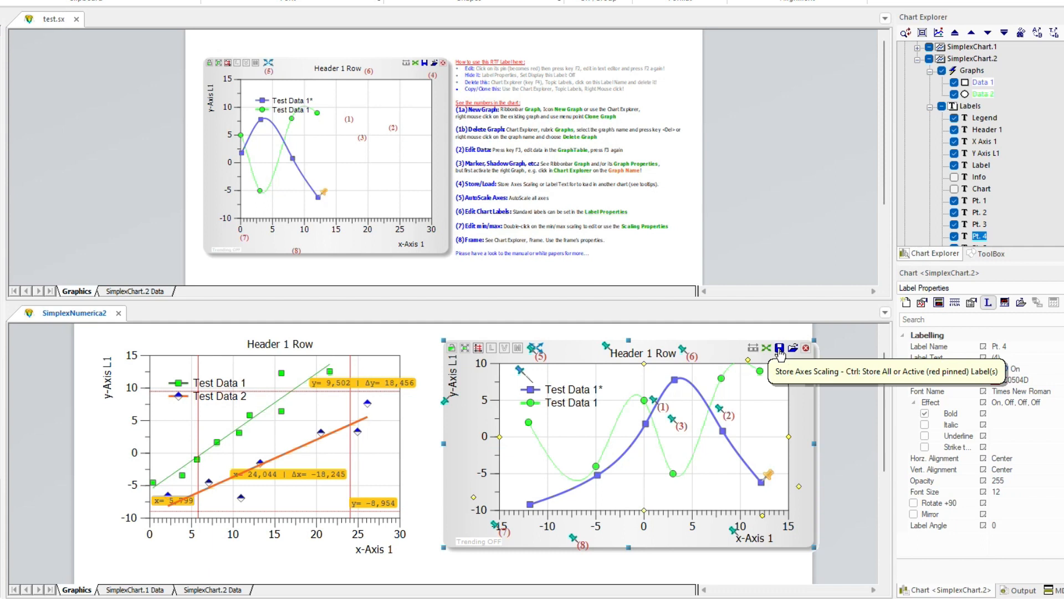
pyautogui.click(314, 408)
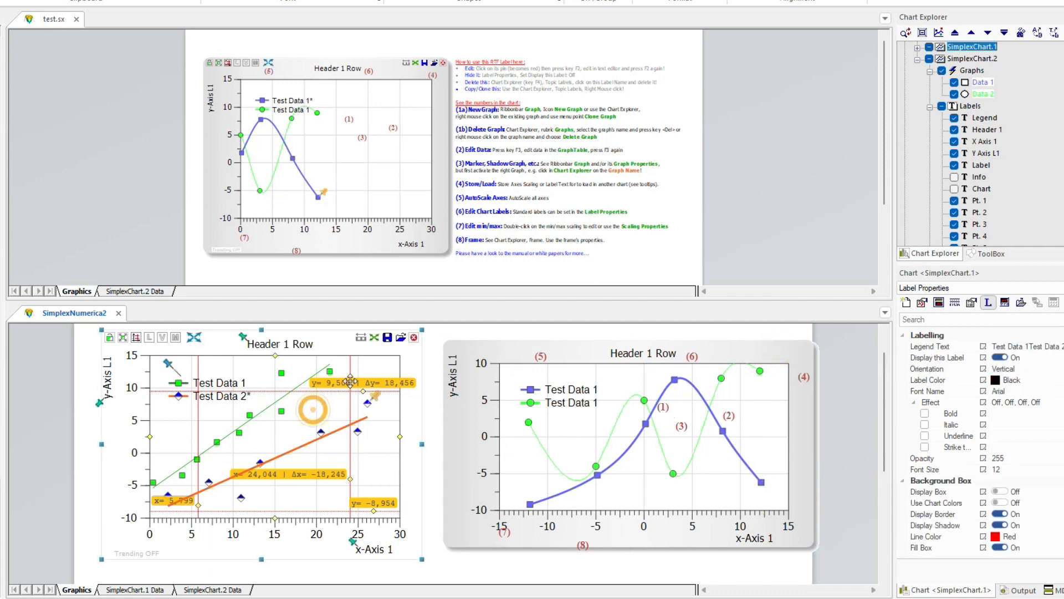
pyautogui.click(399, 339)
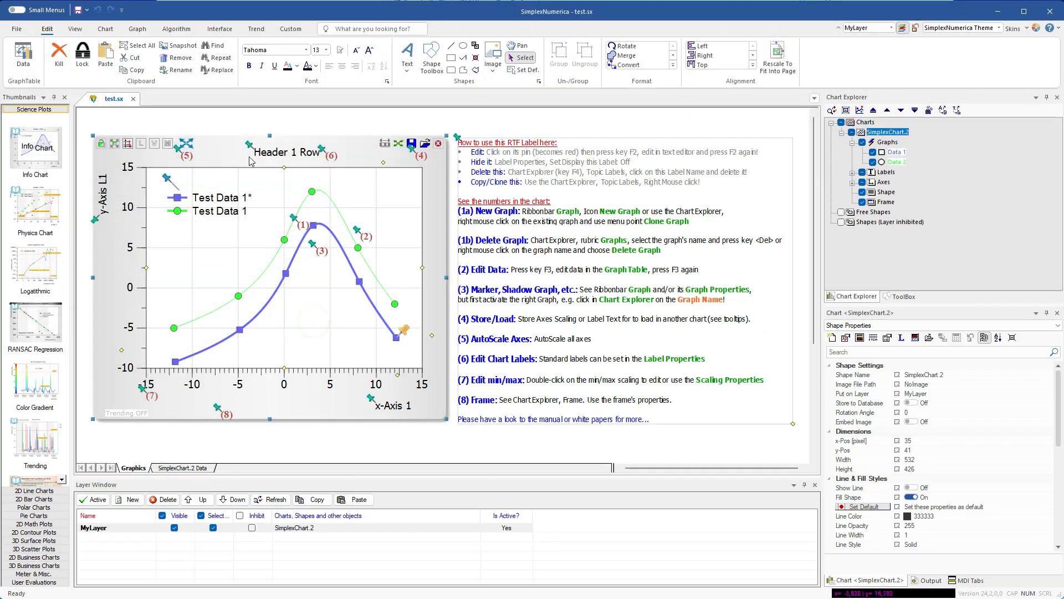
# - Select the Info Chart's header label, move it slightly left and set its text to "This is a Header Text"
pyautogui.click(250, 146)
pyautogui.moveTo(249, 146); pyautogui.dragTo(220, 149)
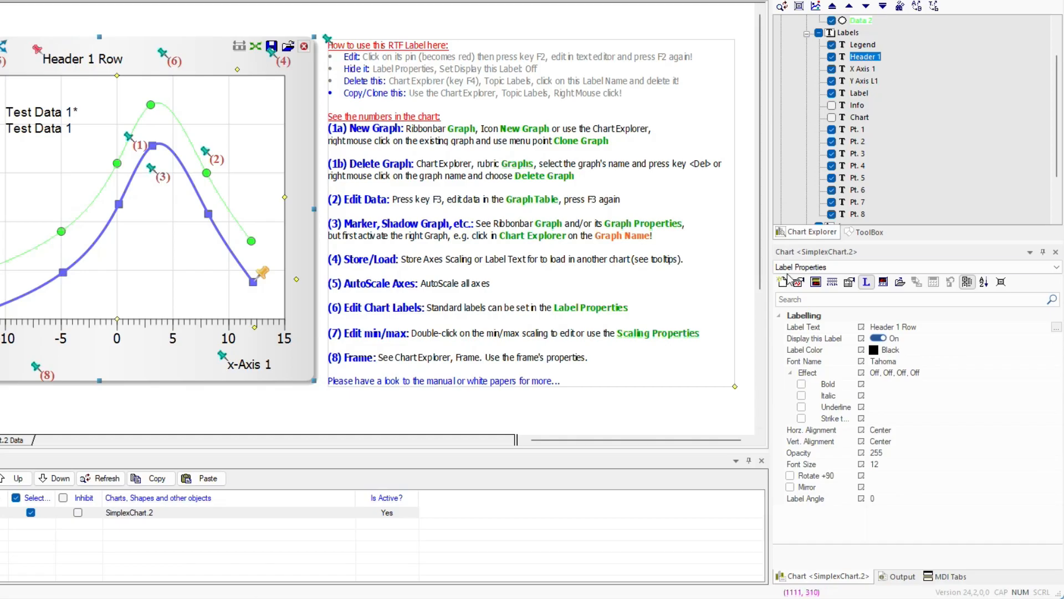
pyautogui.click(882, 339)
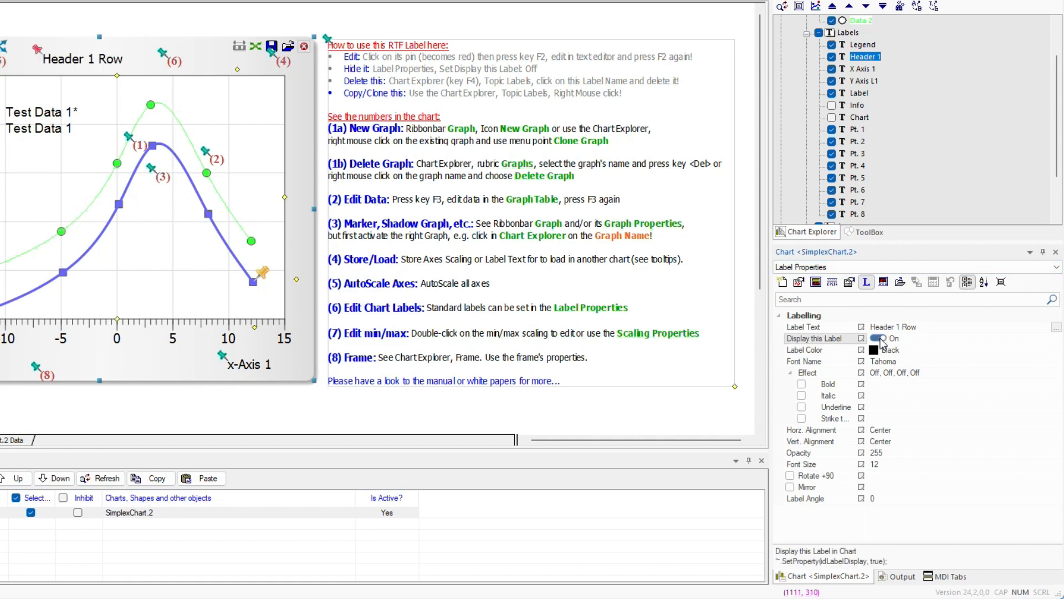
pyautogui.click(926, 327)
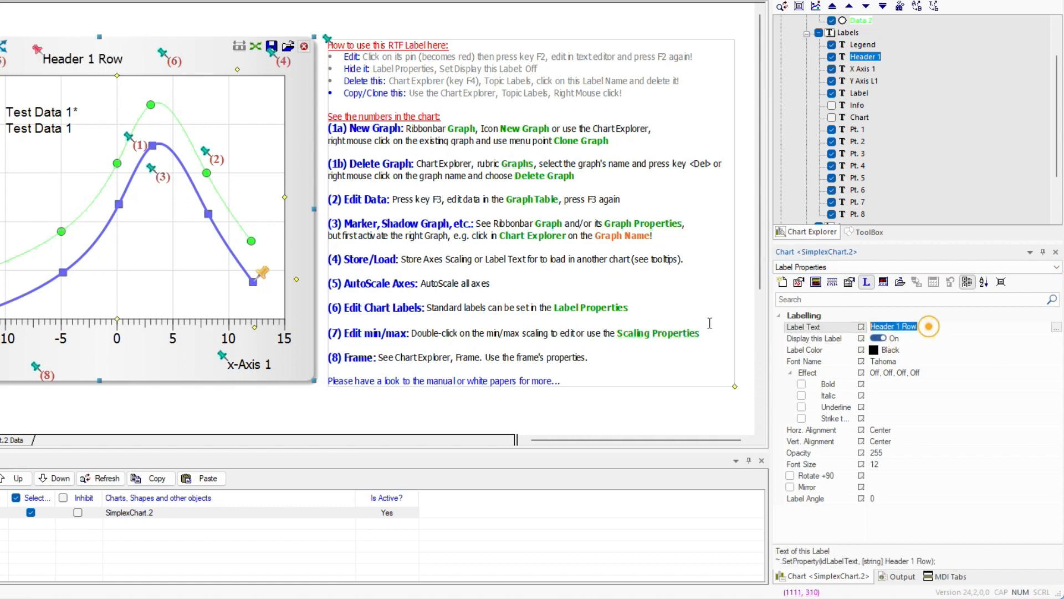
pyautogui.write('This is a')
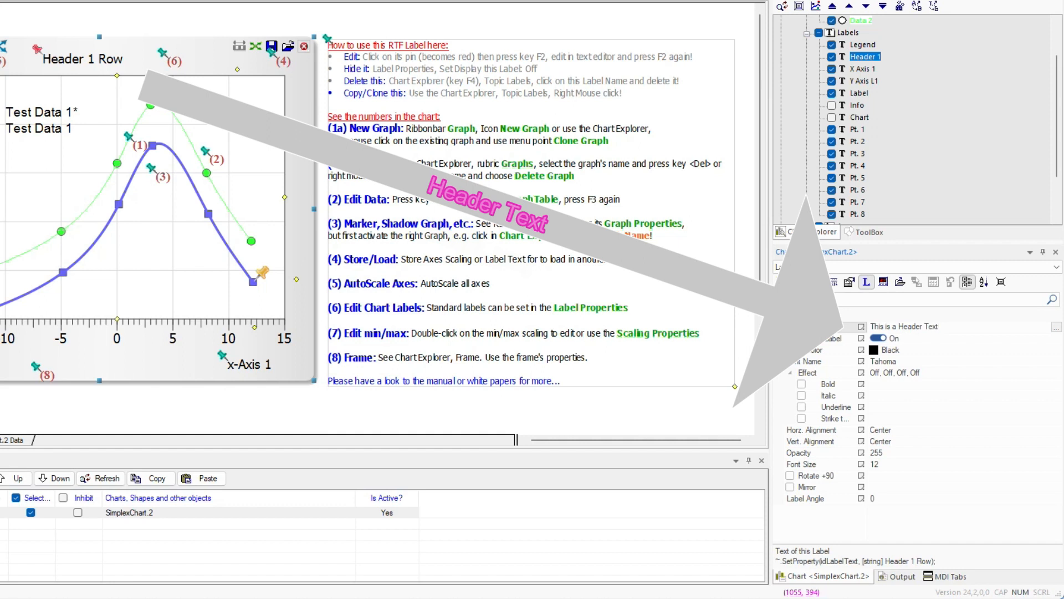
pyautogui.press('Return')
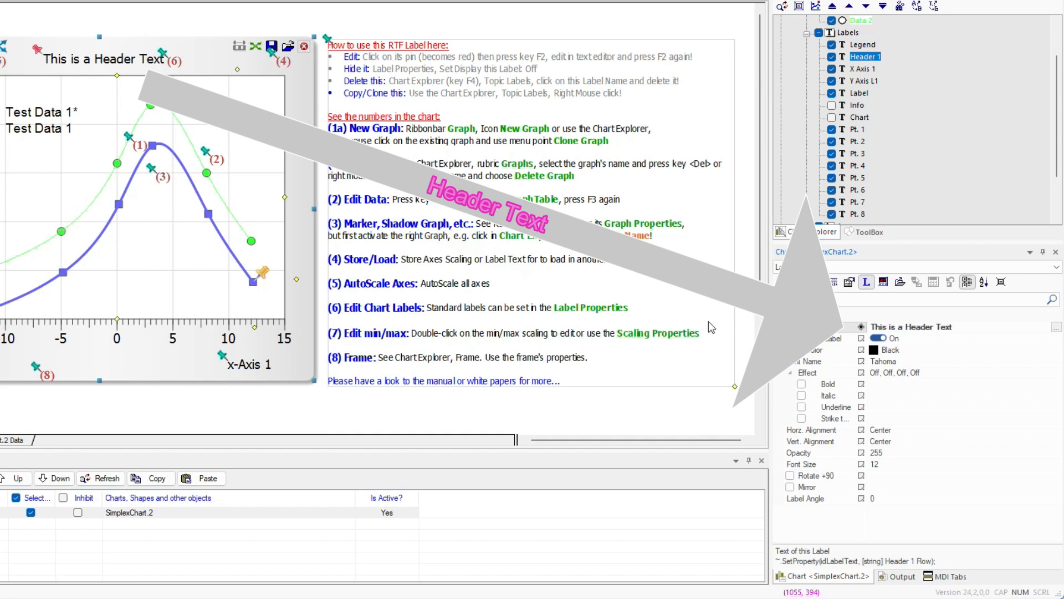
# - Format the header label as red, bold and italic, and move it a little further left
pyautogui.click(886, 349)
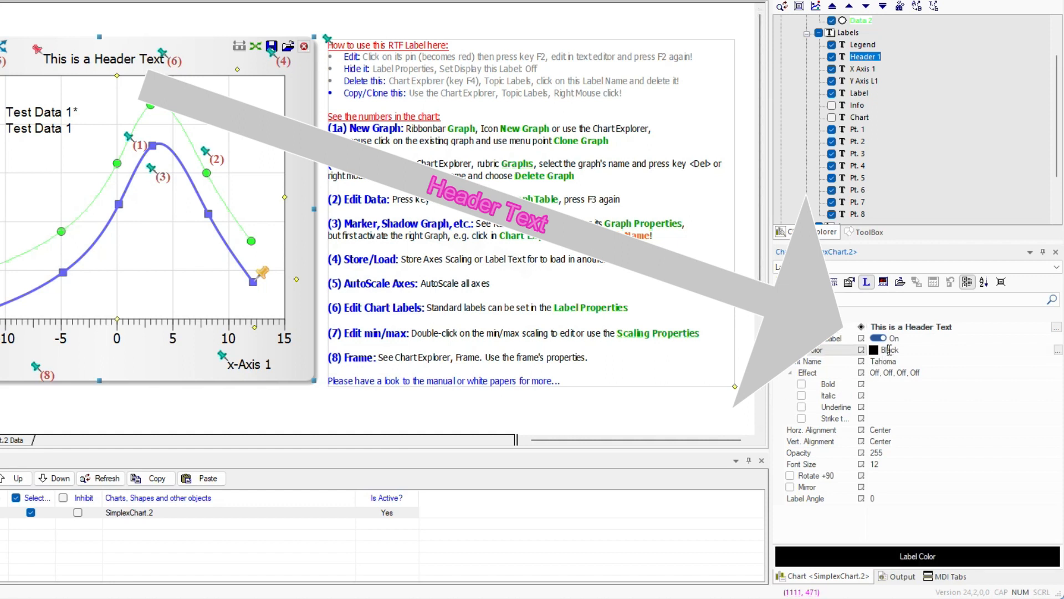
pyautogui.click(1057, 350)
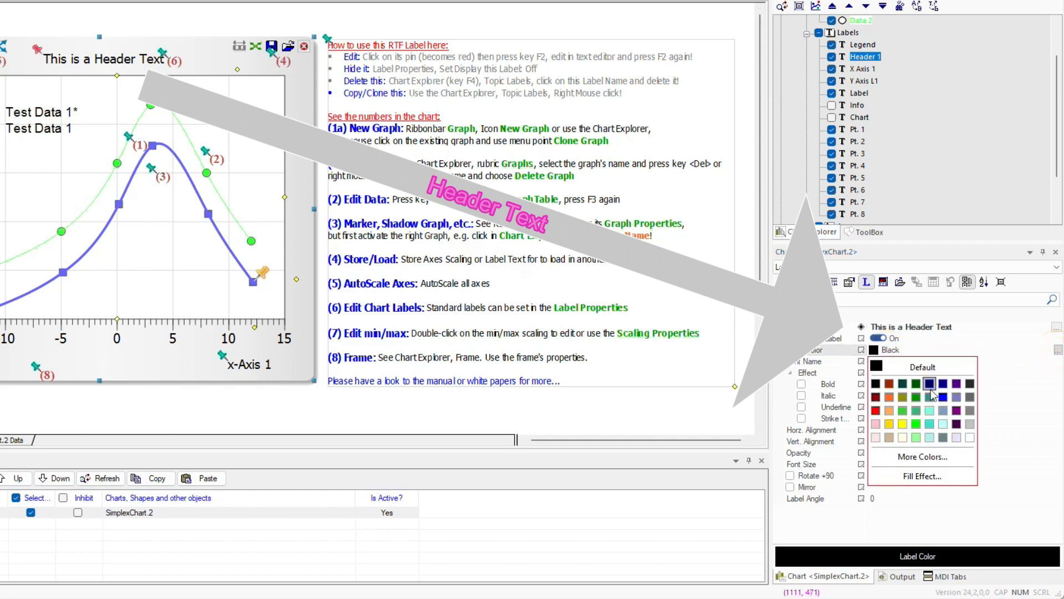
pyautogui.click(876, 410)
pyautogui.click(801, 396)
pyautogui.click(801, 383)
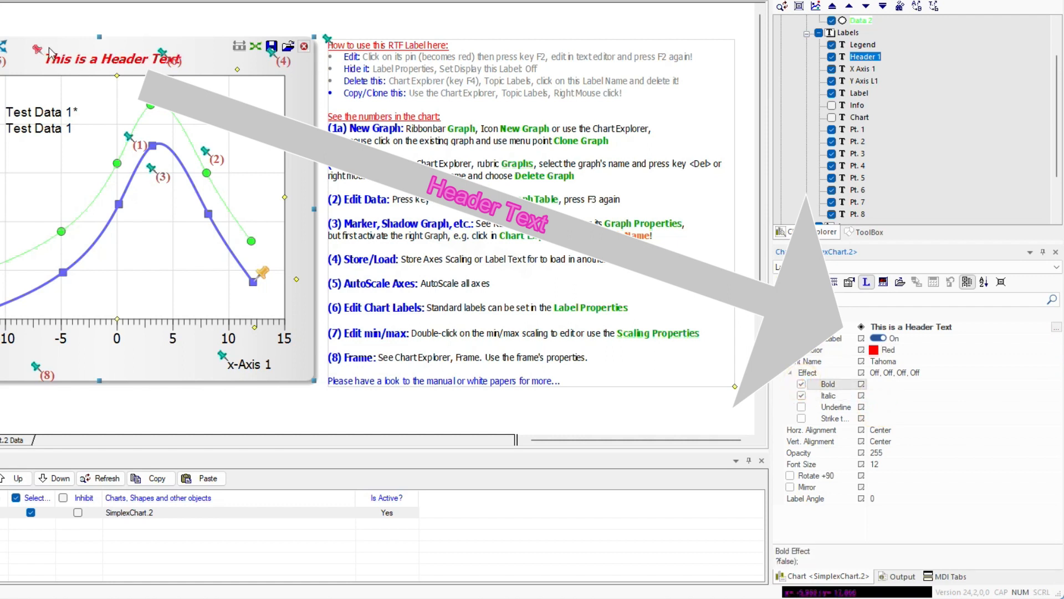
pyautogui.moveTo(38, 55); pyautogui.dragTo(20, 58)
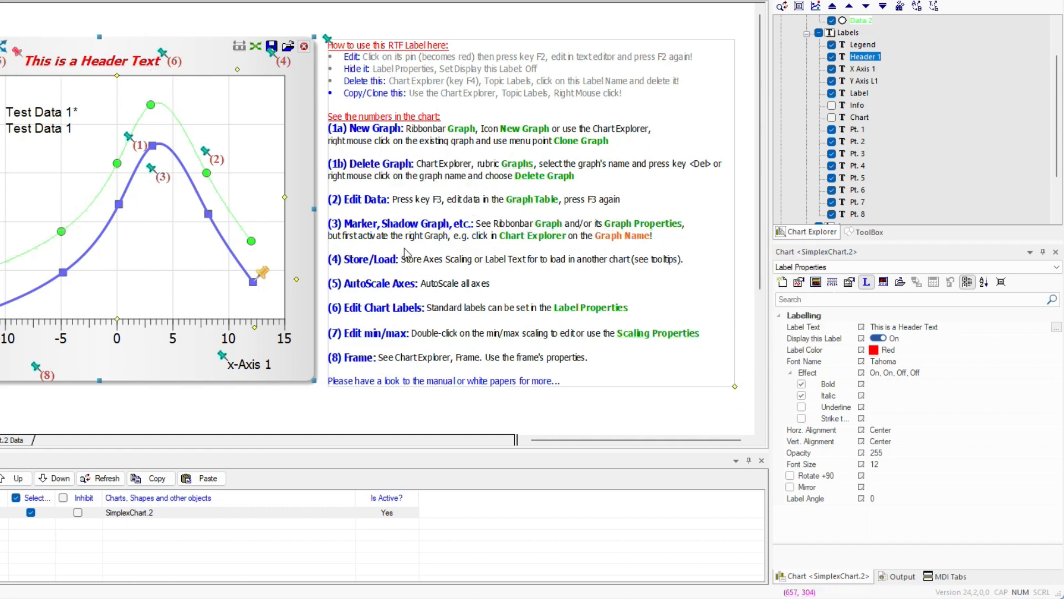
# - Change the header text to "This is my Header Text" in the Labelling dialog
pyautogui.click(1058, 329)
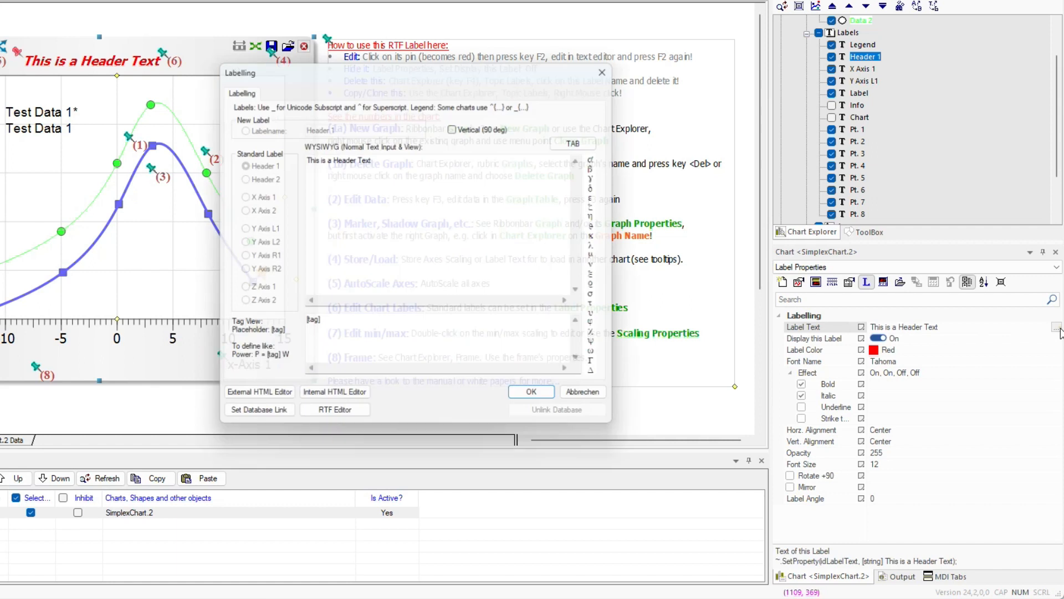
pyautogui.click(382, 161)
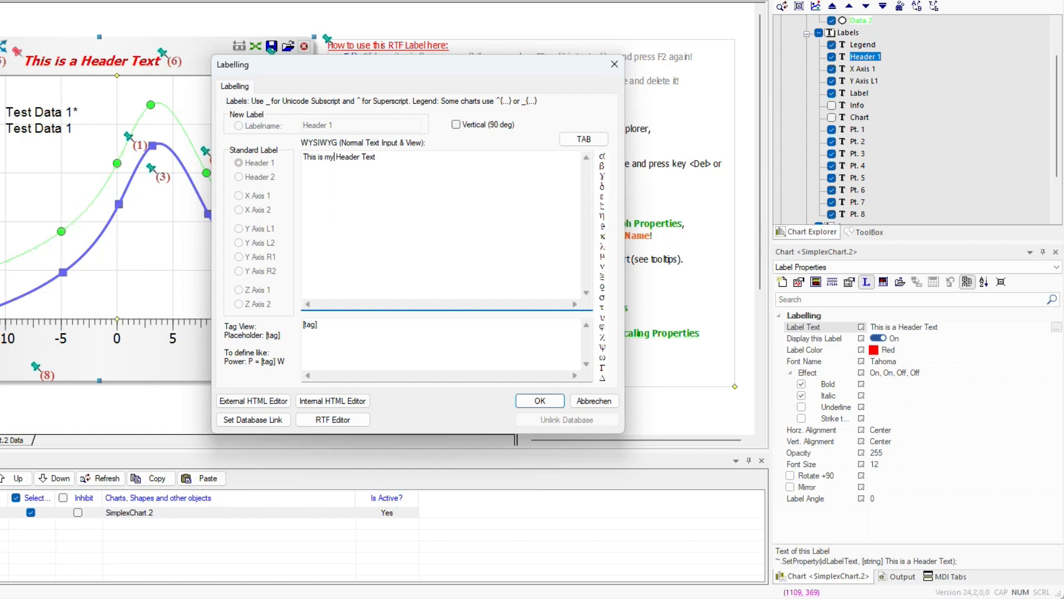
pyautogui.write('my')
pyautogui.click(540, 400)
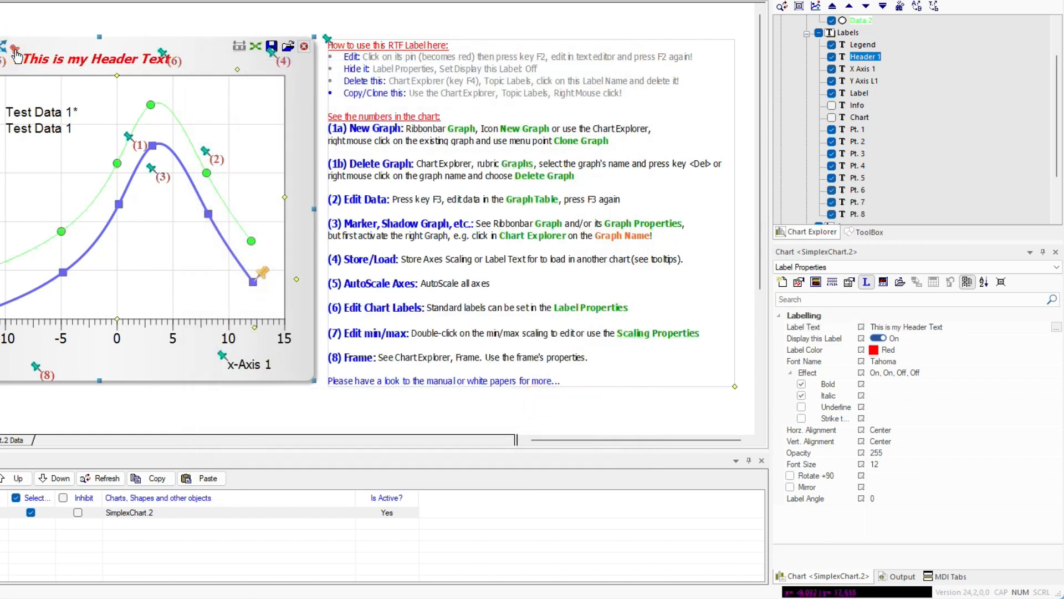
# - Change the header text to "This is your Header Text" directly in the label properties
pyautogui.click(892, 327)
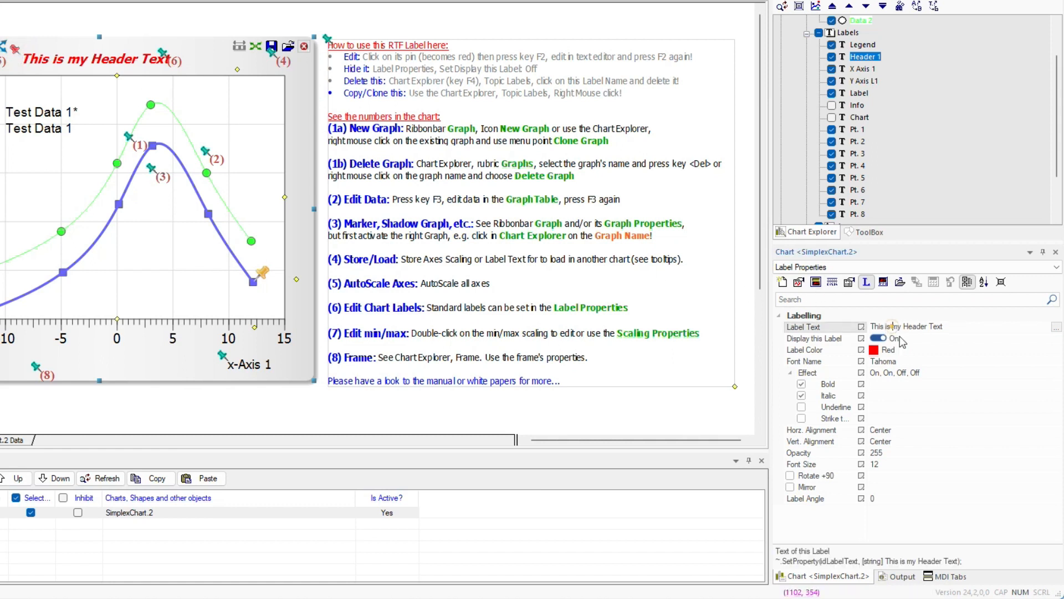
pyautogui.write('your')
pyautogui.press('Return')
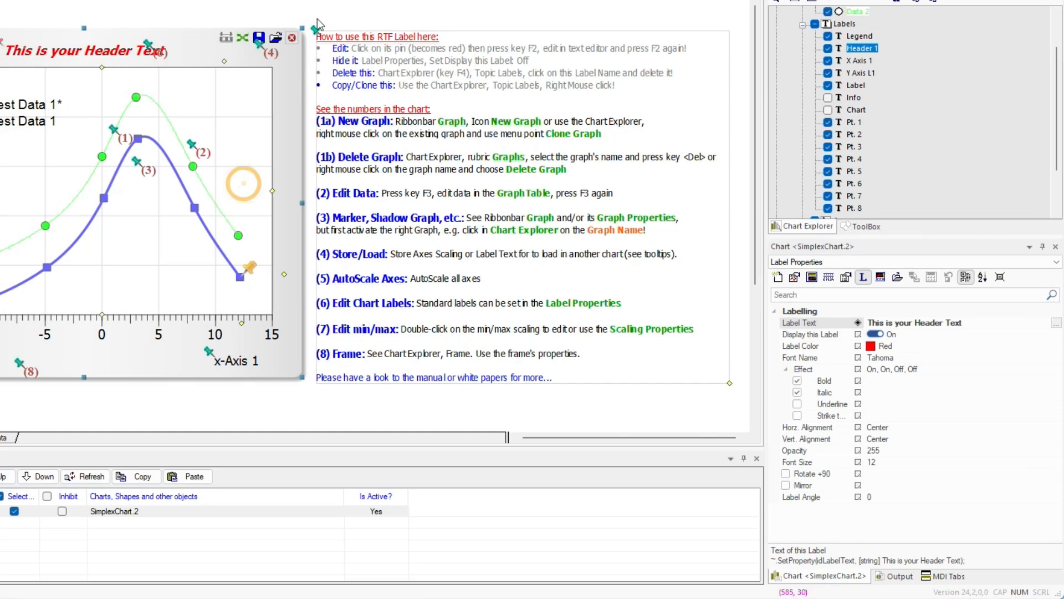
# - Hide the instruction text label beside the chart, then widen the chart to about 700 pixels and move it right
pyautogui.click(314, 29)
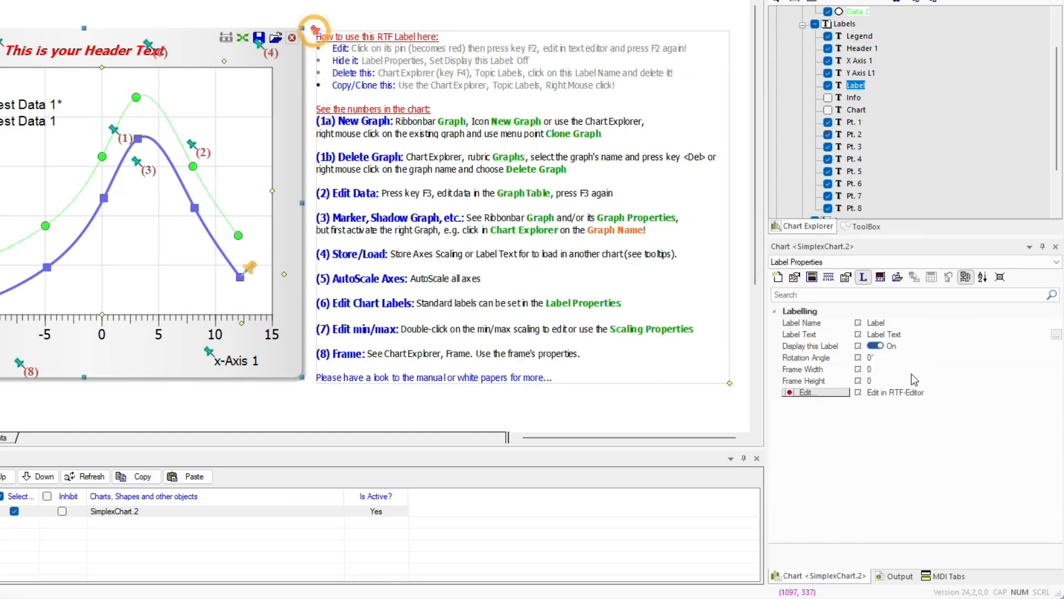
pyautogui.click(876, 346)
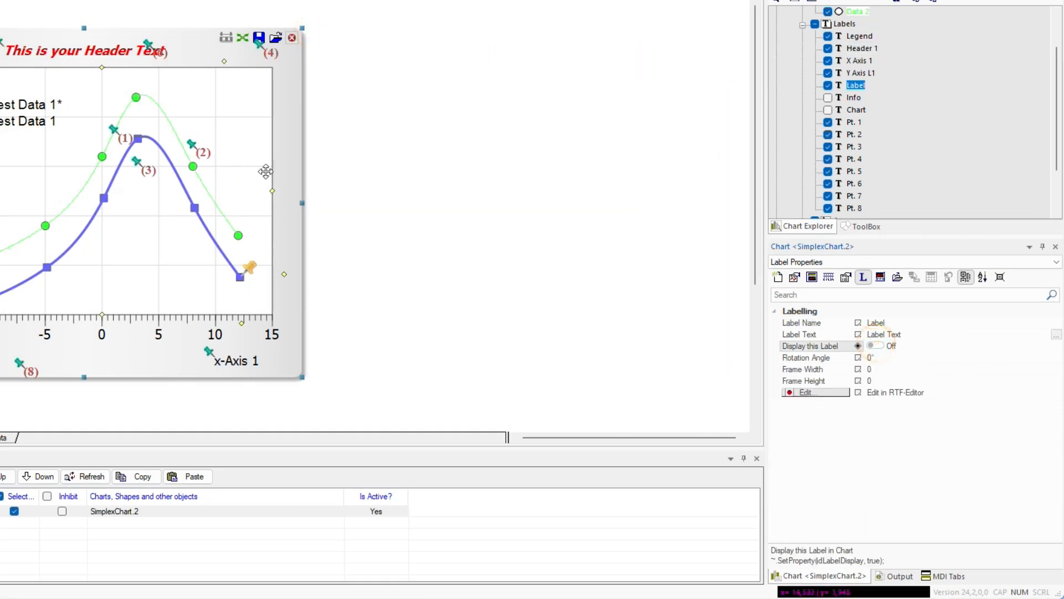
pyautogui.moveTo(304, 202); pyautogui.dragTo(442, 203)
pyautogui.moveTo(331, 214); pyautogui.dragTo(499, 214)
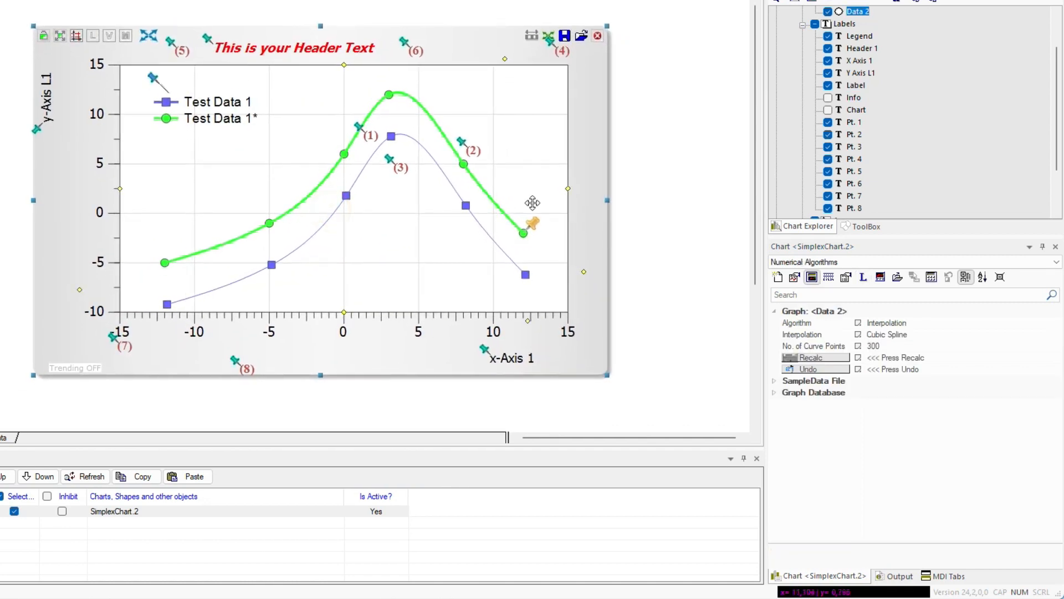
# - Collapse the label list in the Chart Explorer, select the chart's Frame entry and switch the frame off and on again
pyautogui.click(802, 24)
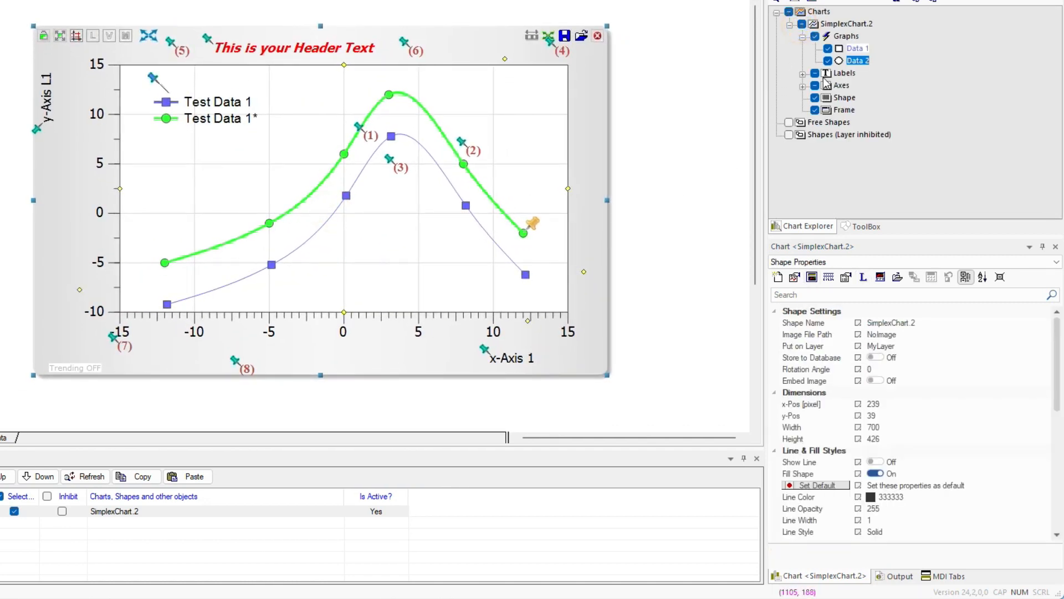
pyautogui.click(813, 110)
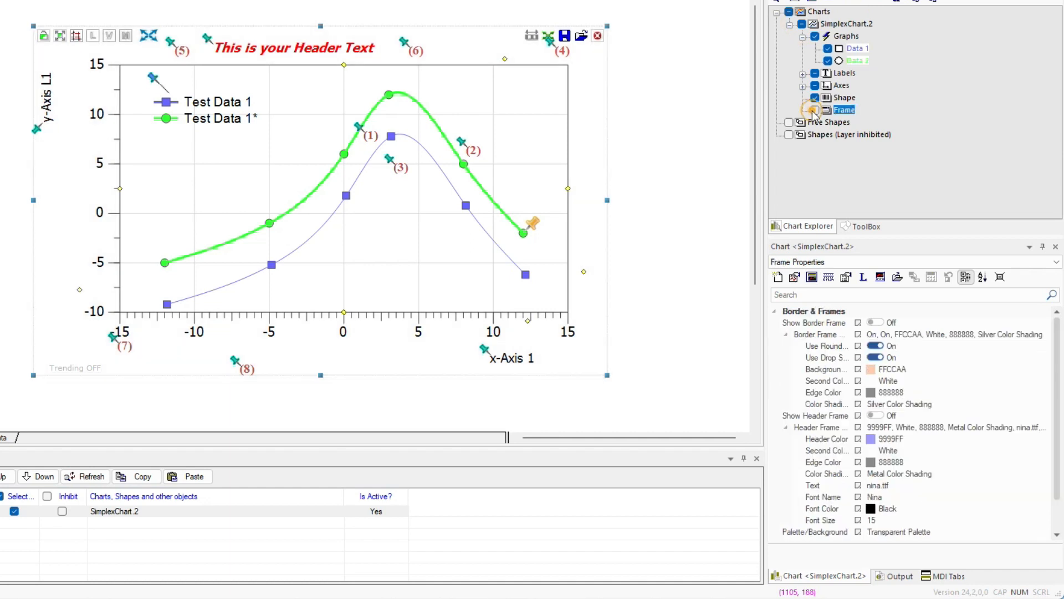
pyautogui.click(815, 110)
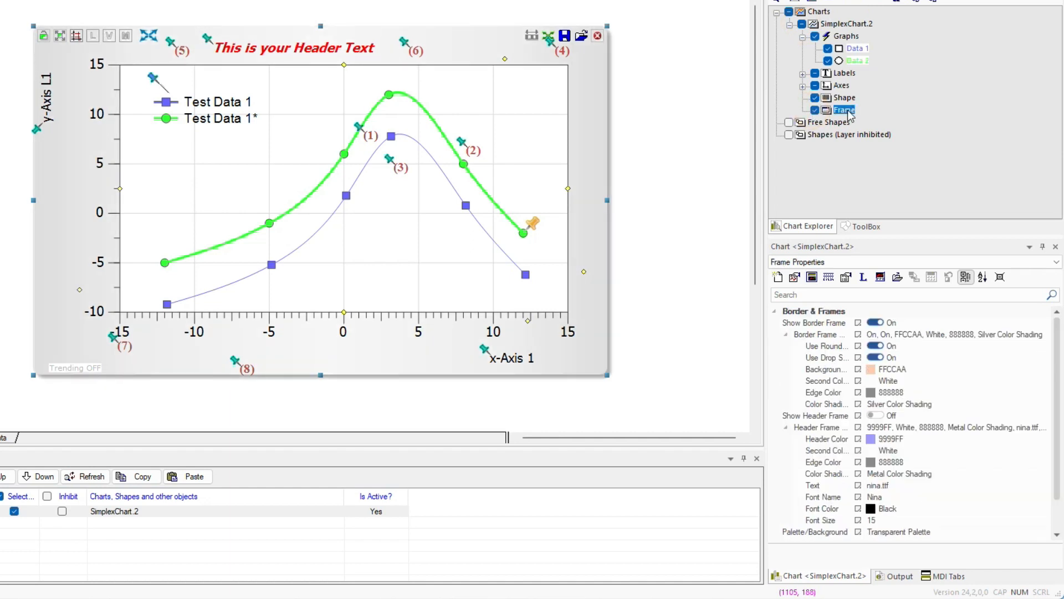
# - Try the header frame on and off, then switch the border frame off and back on
pyautogui.click(875, 415)
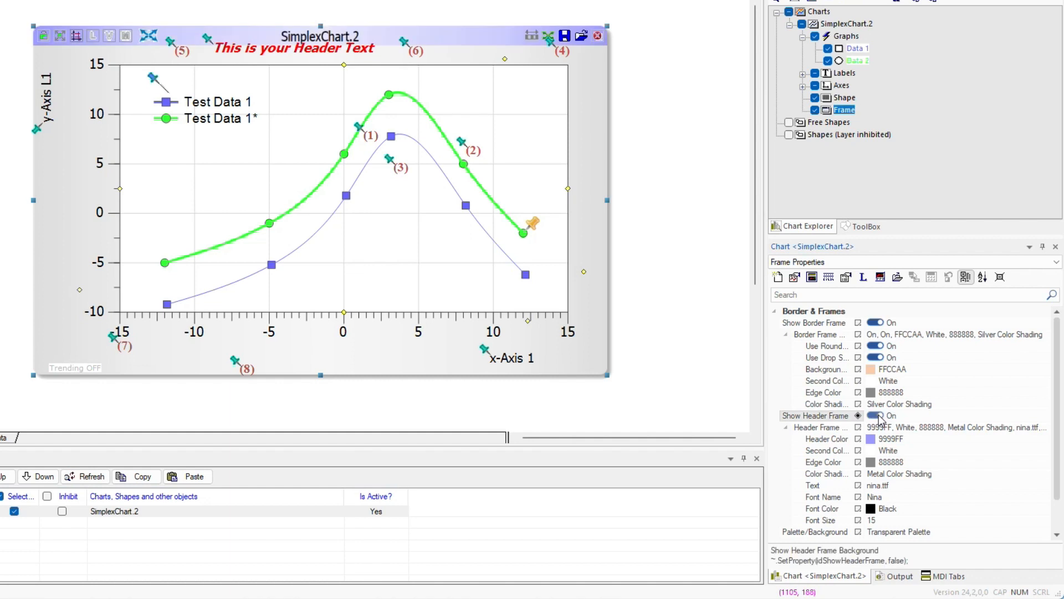
pyautogui.click(876, 415)
pyautogui.click(876, 415)
pyautogui.click(876, 415)
pyautogui.click(874, 323)
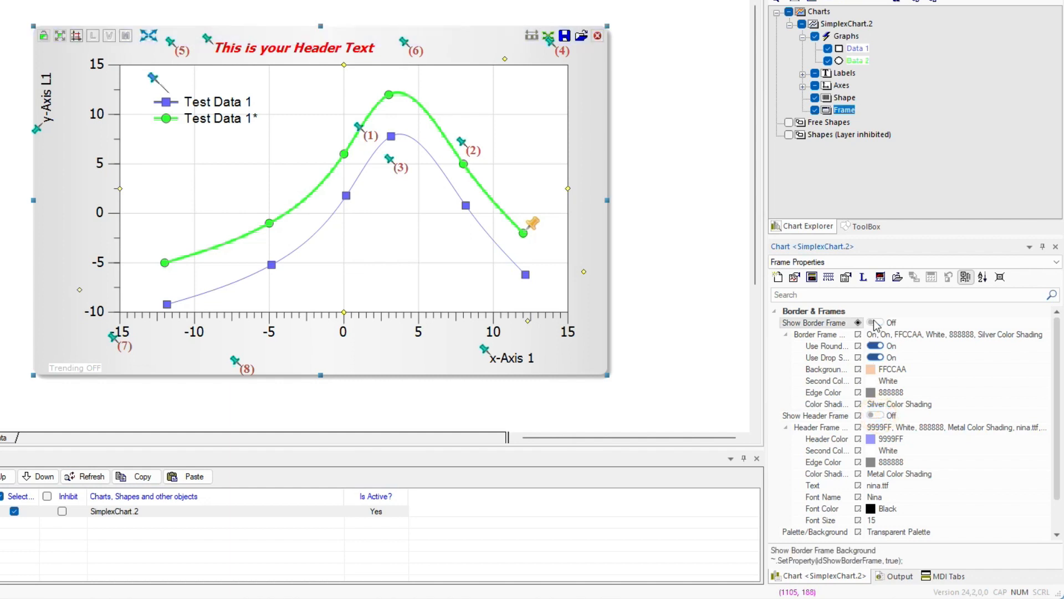
pyautogui.click(875, 322)
# - Try the border frame without rounded corners, restore the rounding and deselect the chart to compare the look
pyautogui.click(877, 347)
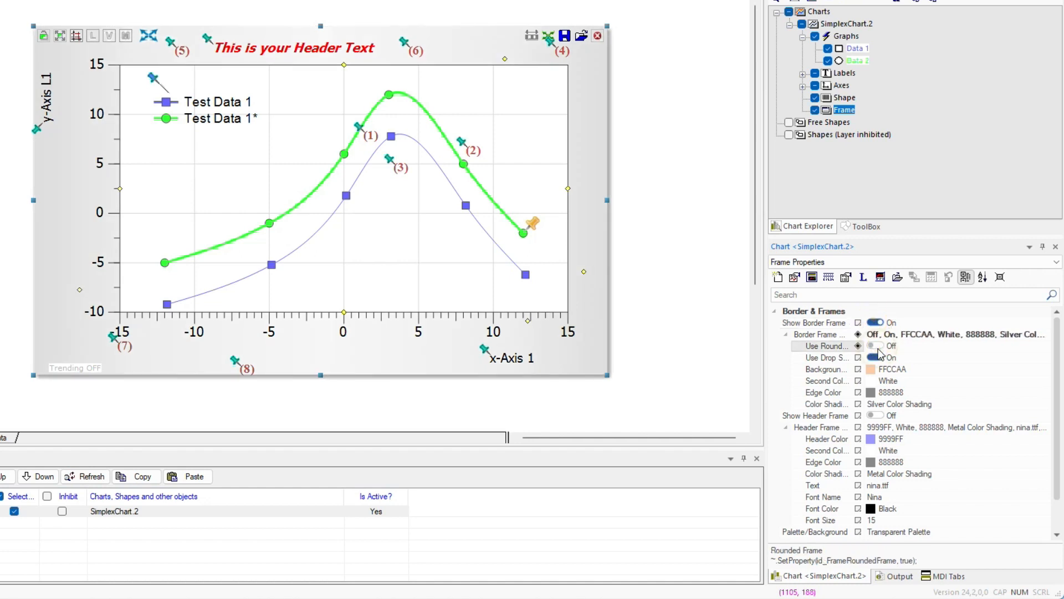
pyautogui.click(680, 321)
pyautogui.click(451, 258)
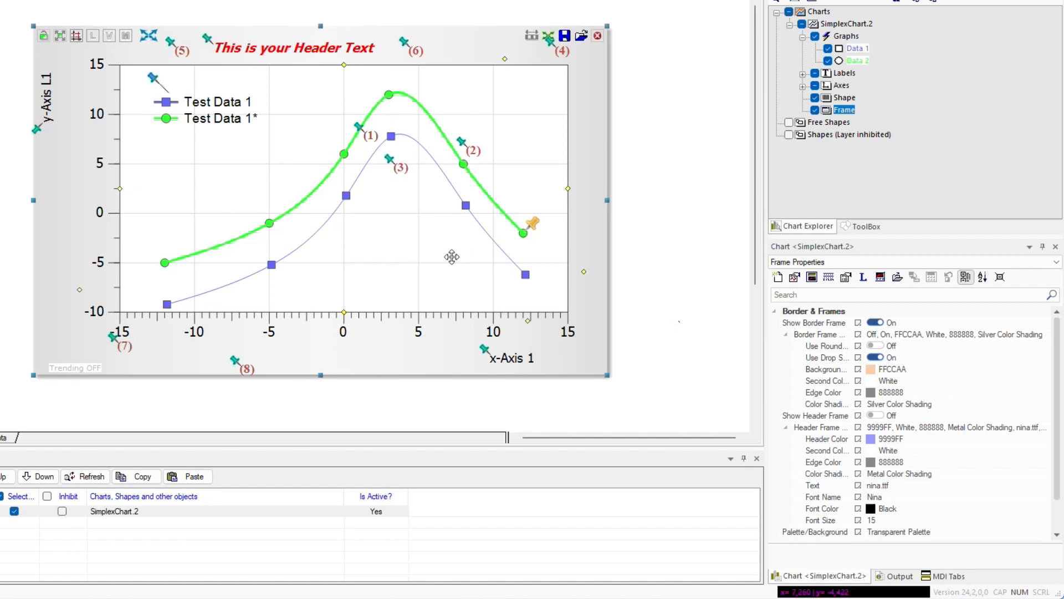
pyautogui.click(875, 346)
pyautogui.click(417, 254)
pyautogui.click(650, 271)
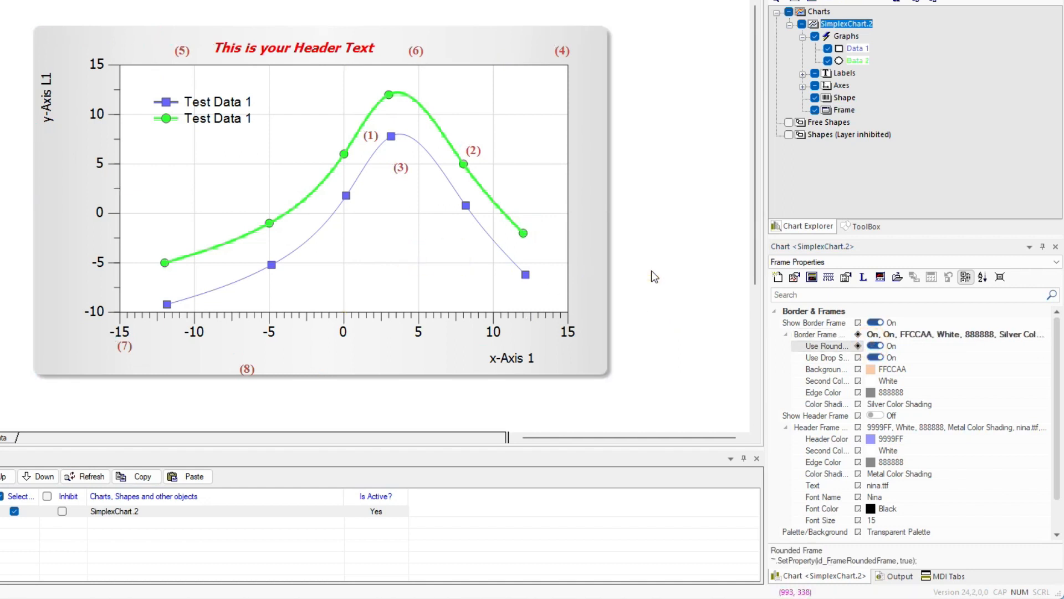
# - Select the chart and set its border frame's background color to Turquoise
pyautogui.click(537, 272)
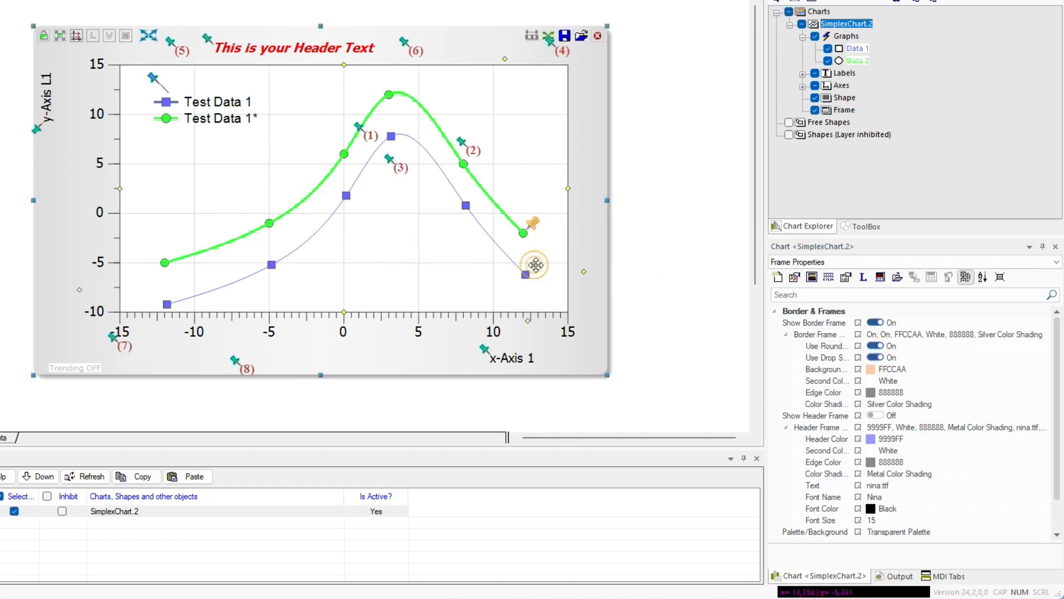
pyautogui.click(891, 370)
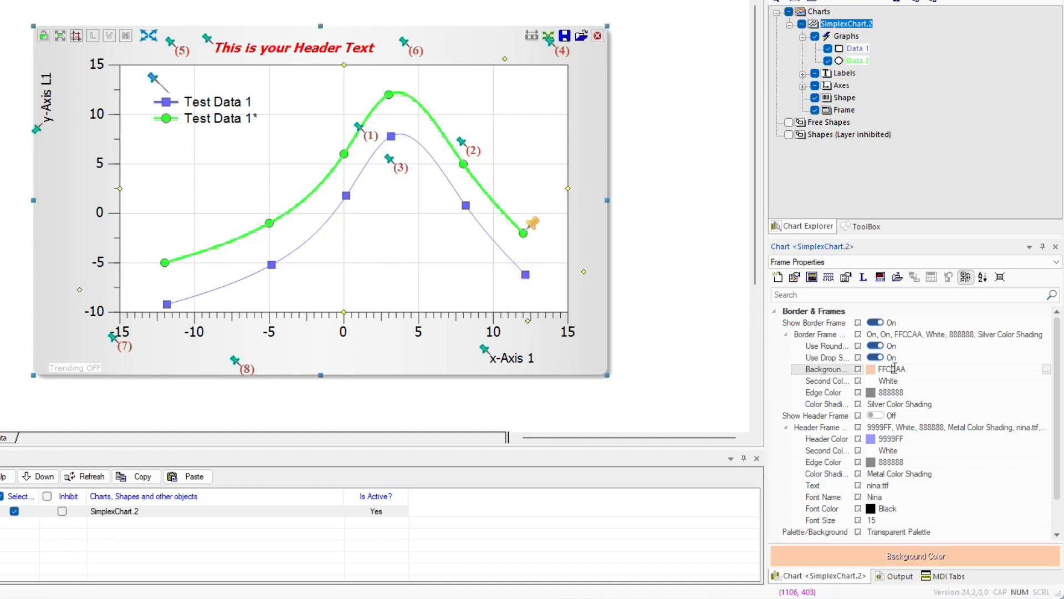
pyautogui.click(1045, 369)
pyautogui.click(928, 444)
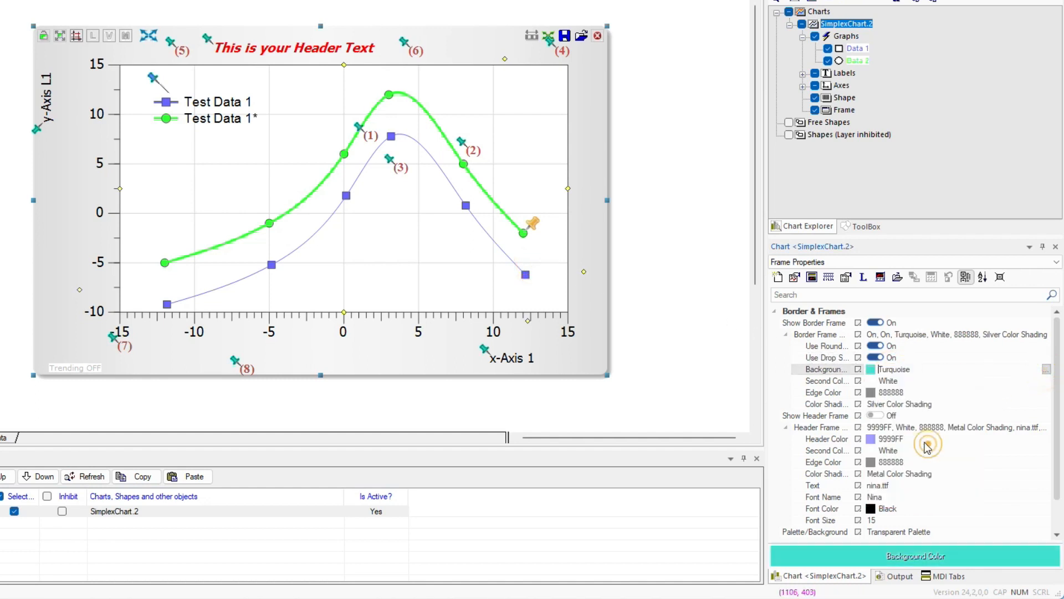
# - Set the border frame's second gradient color to Light Orange and shift the chart slightly up and left
pyautogui.click(888, 382)
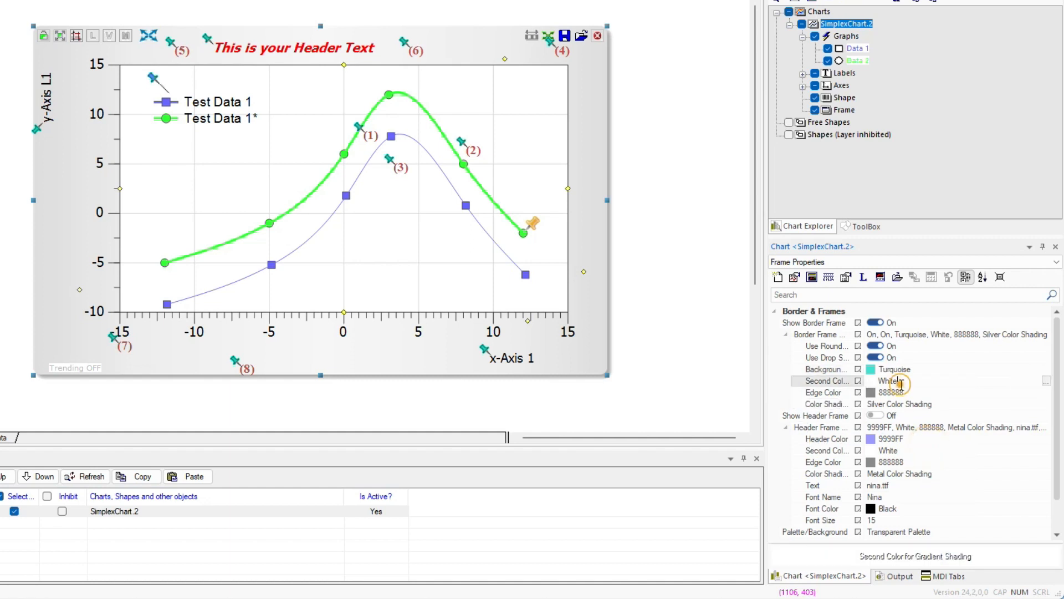
pyautogui.click(1046, 381)
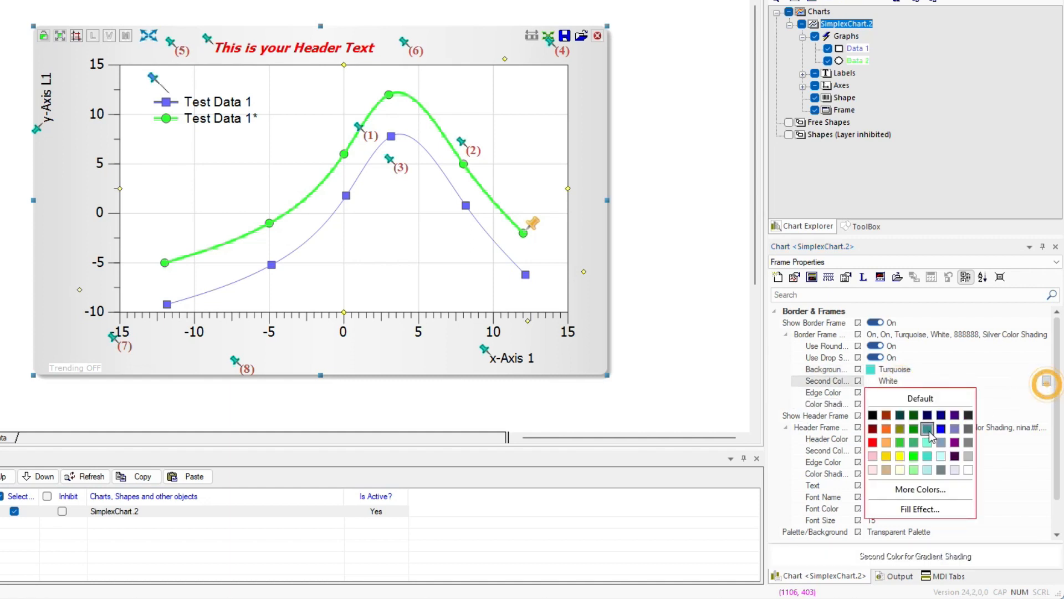
pyautogui.click(882, 441)
pyautogui.moveTo(453, 294); pyautogui.dragTo(432, 287)
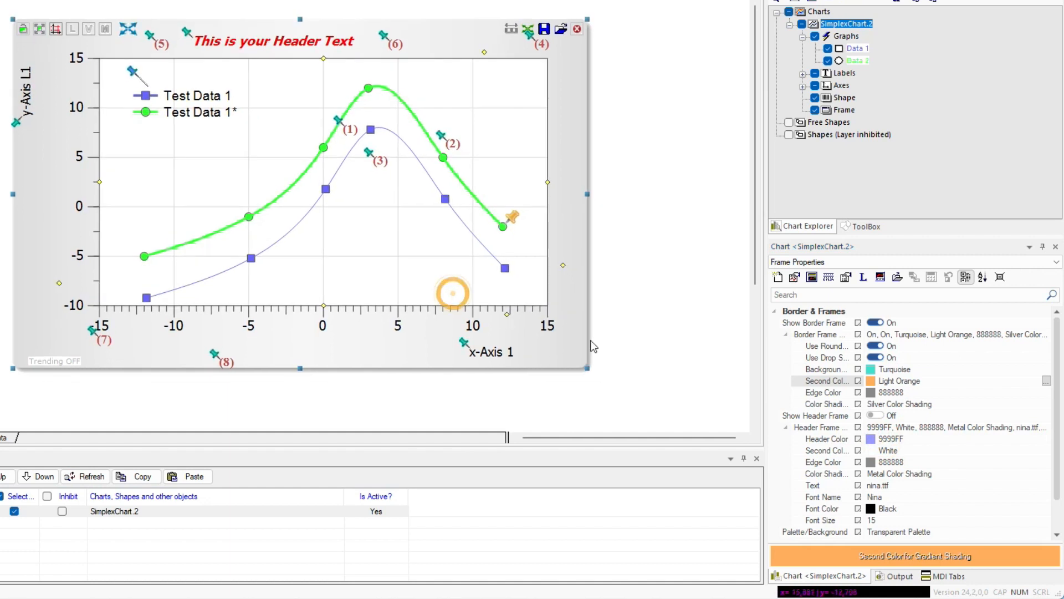
# - Try the Default and Brushed Gold color shadings on the border frame and switch it to Brushed Metal Color Shading
pyautogui.click(921, 406)
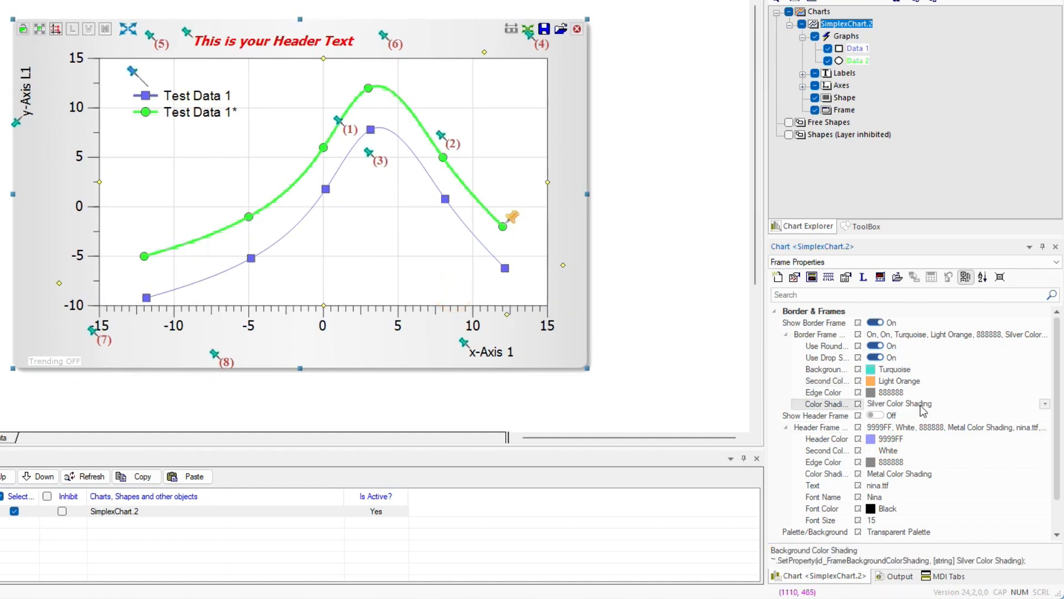
pyautogui.click(1042, 404)
pyautogui.click(979, 419)
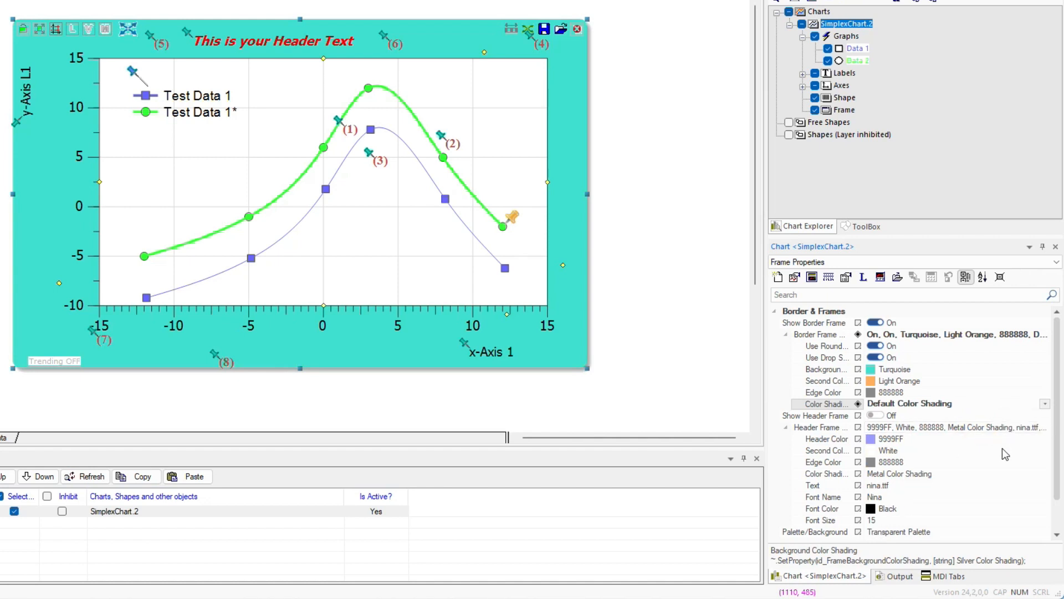
pyautogui.press('Down')
pyautogui.press('Down')
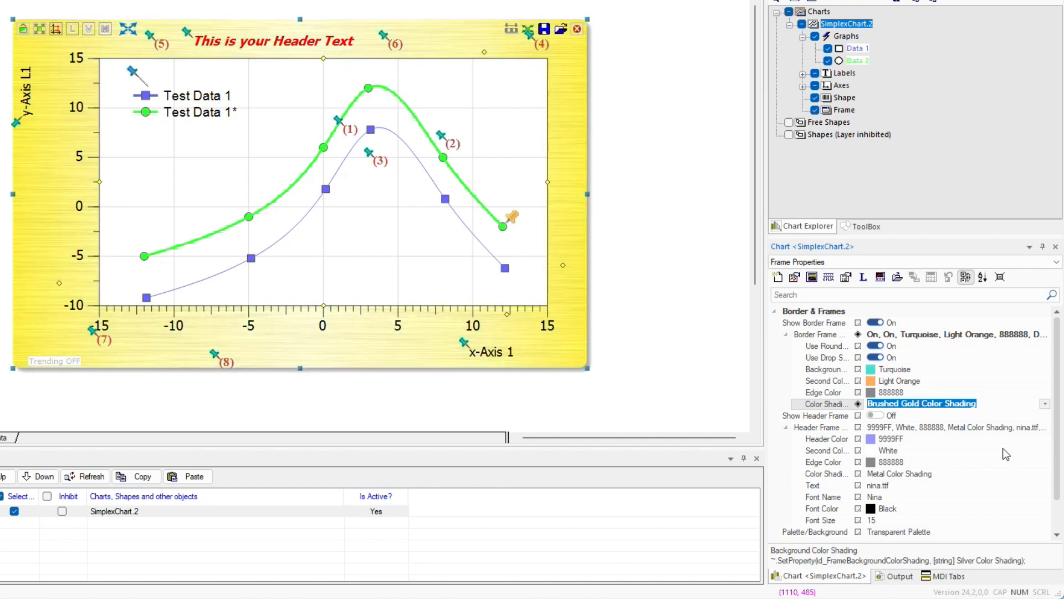
pyautogui.press('Down')
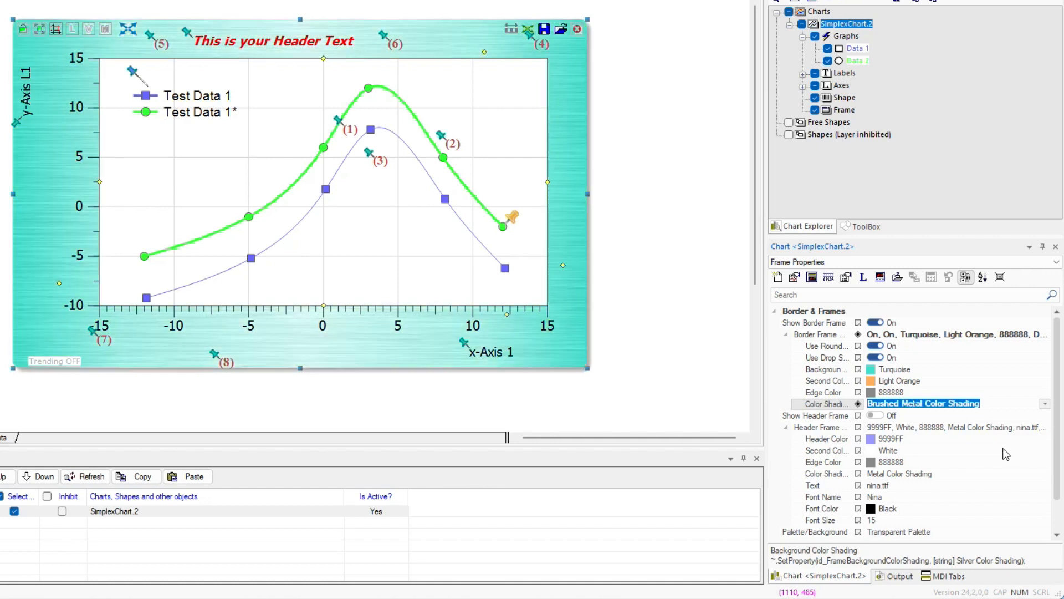